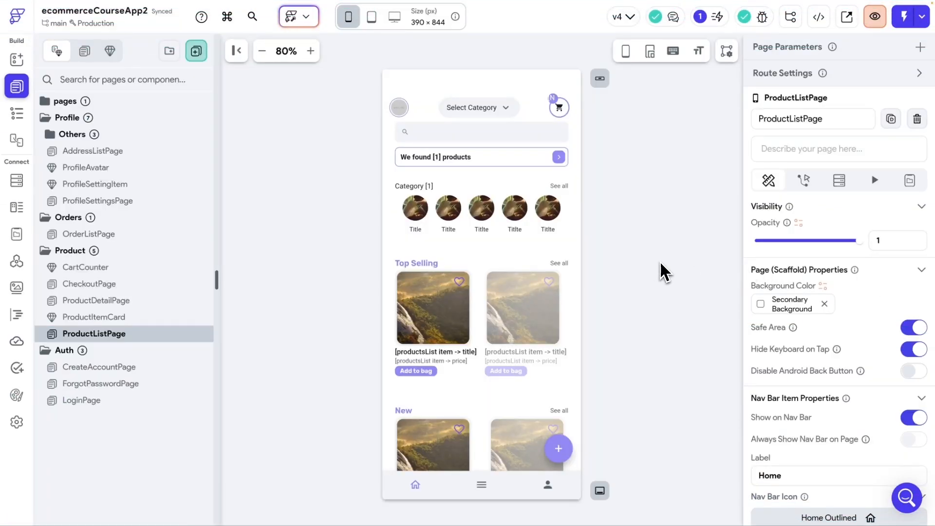
Inspect the On Tap action flow of the ProductListPage's floating action button
{"action": "left_click", "coordinate": [571, 461]}
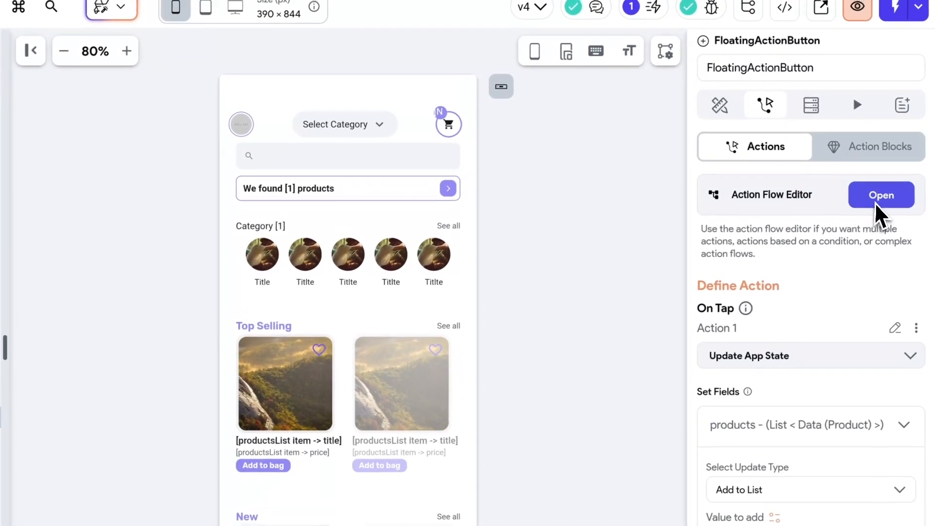
{"action": "left_click", "coordinate": [877, 203]}
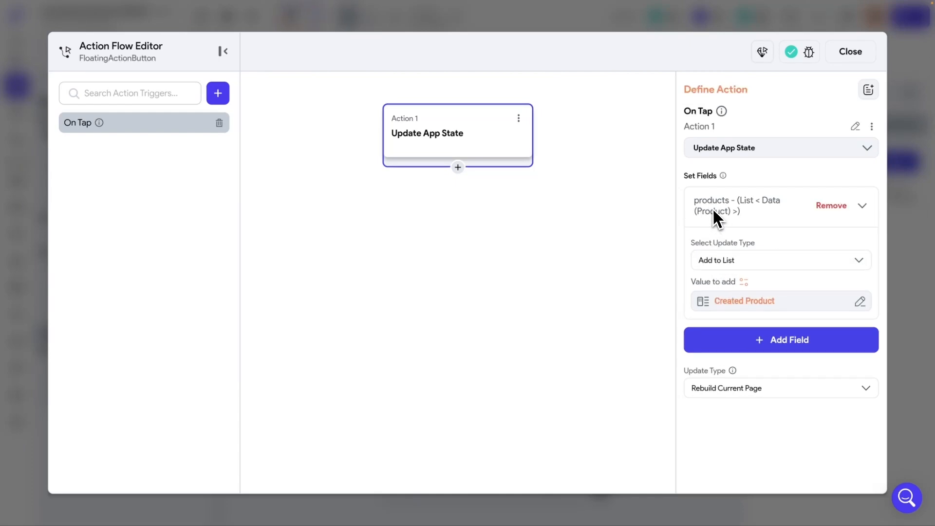
{"action": "left_click", "coordinate": [859, 54]}
Examine the Top Selling ListView's generated-children data source, its ProductItemCard and the ProductDetailPage, ending back on the ProductListPage
{"action": "left_click", "coordinate": [489, 315]}
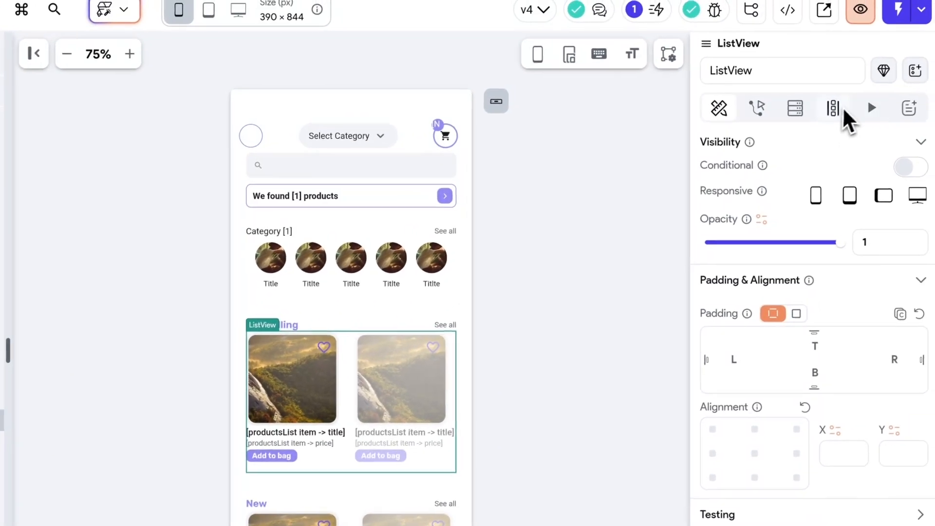
{"action": "left_click", "coordinate": [834, 109]}
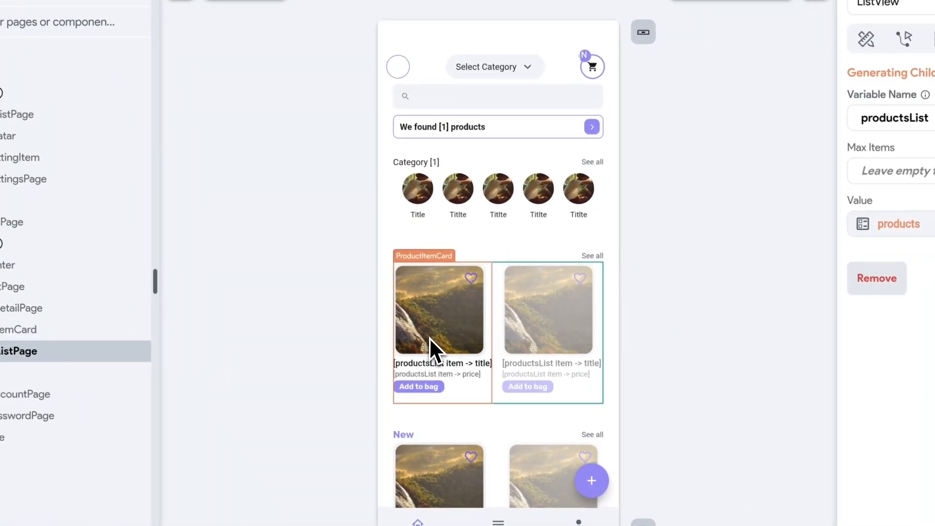
{"action": "left_click", "coordinate": [442, 320]}
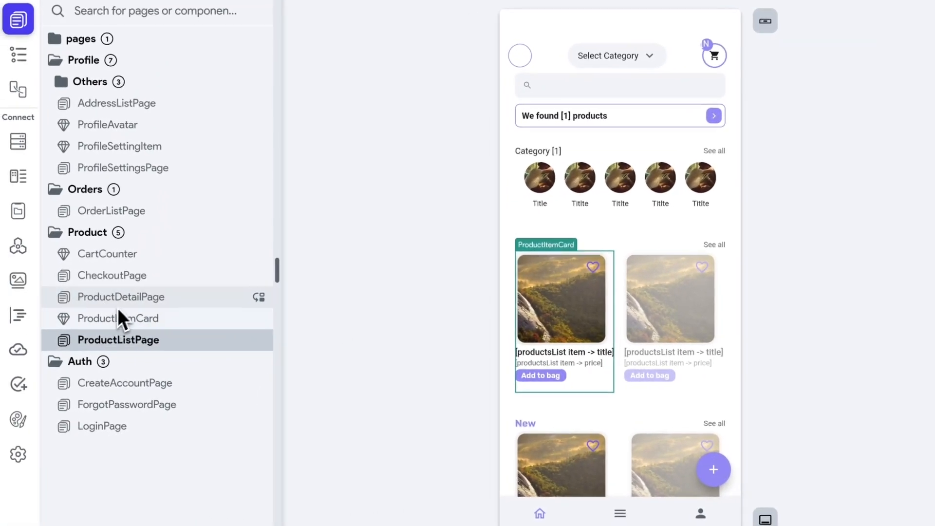
{"action": "left_click", "coordinate": [20, 308]}
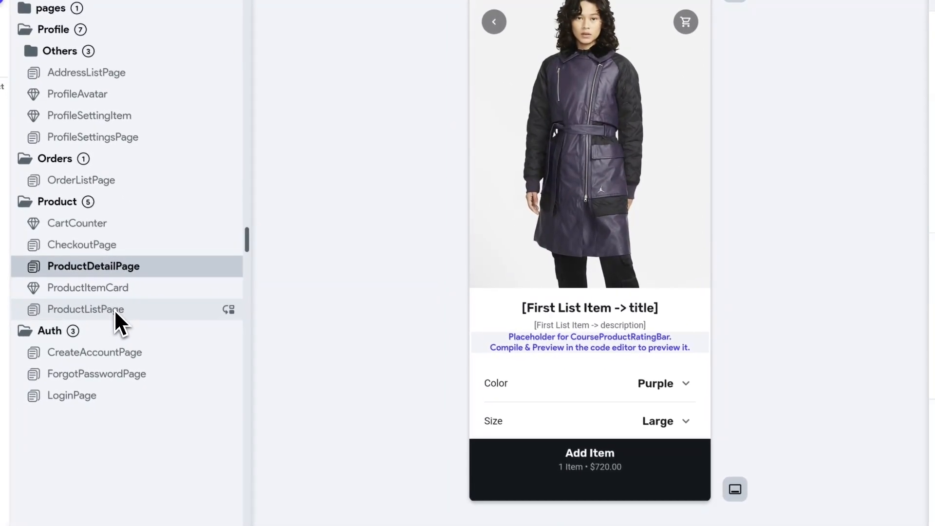
{"action": "left_click", "coordinate": [113, 312]}
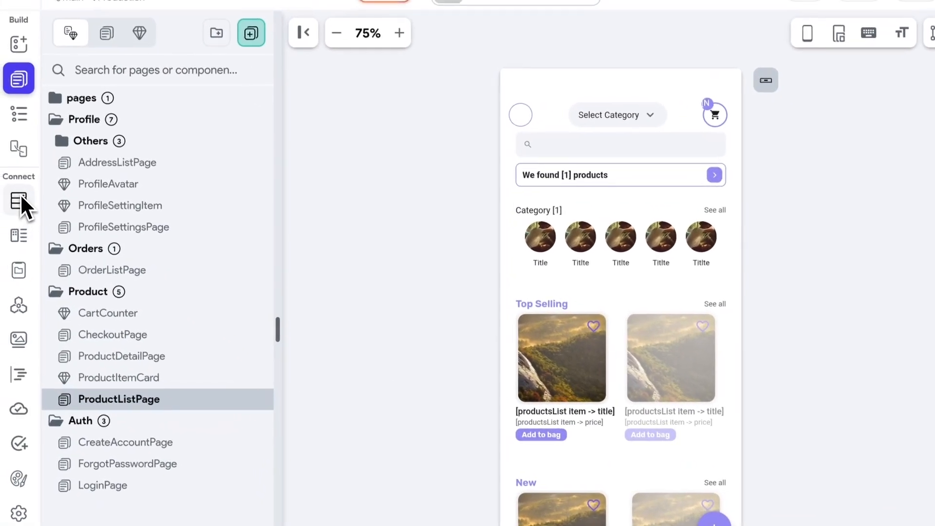
Open the project's Firestore section, and view the Firestore Database data in the Firebase console
{"action": "left_click", "coordinate": [19, 199]}
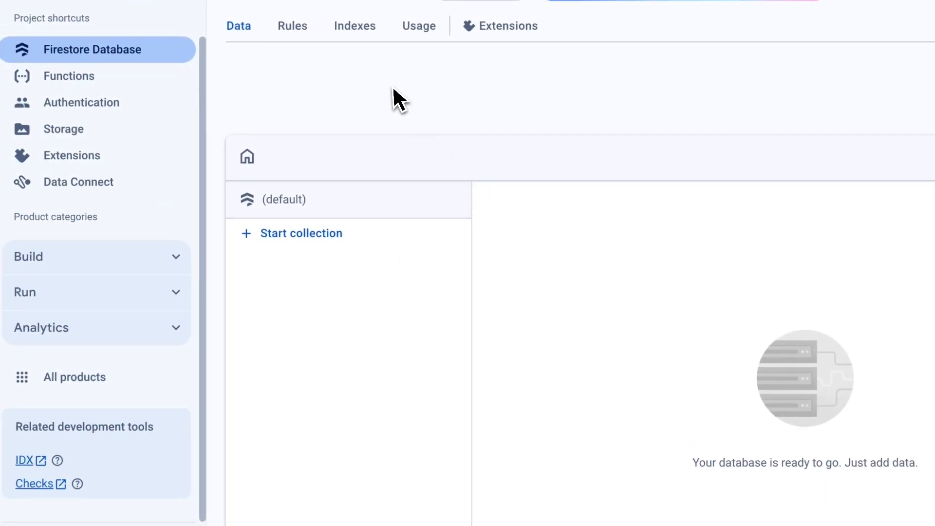
{"action": "left_click", "coordinate": [104, 261]}
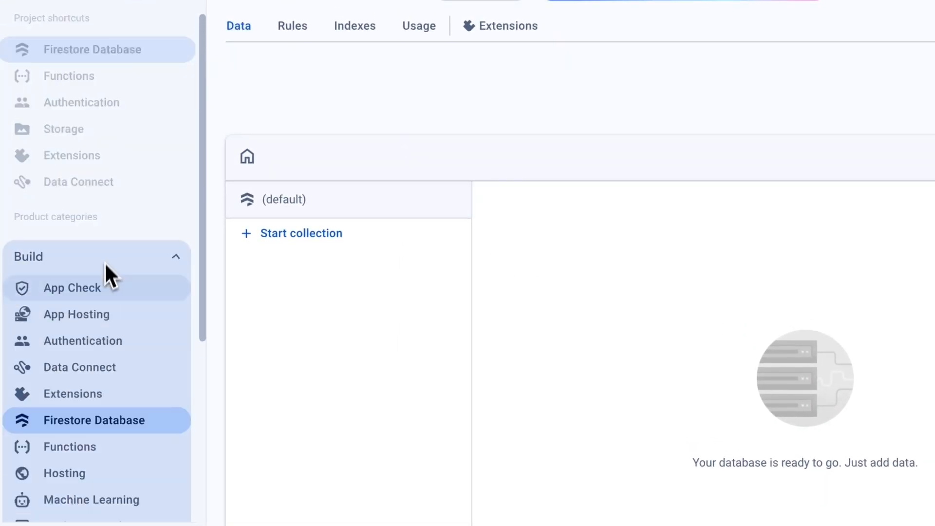
{"action": "left_click", "coordinate": [116, 426]}
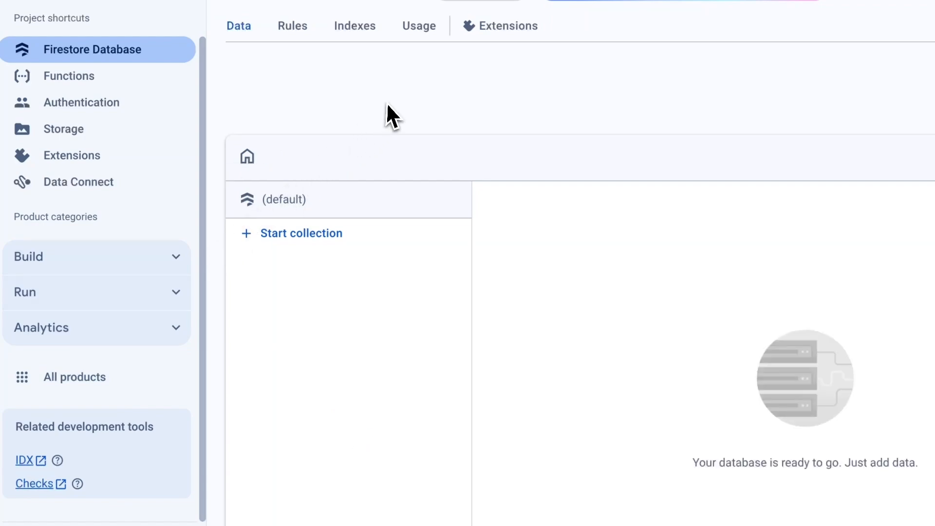
{"action": "scroll", "coordinate": [416, 102], "scroll_direction": "down", "scroll_amount": 1}
{"action": "scroll", "coordinate": [586, 218], "scroll_direction": "up", "scroll_amount": 1}
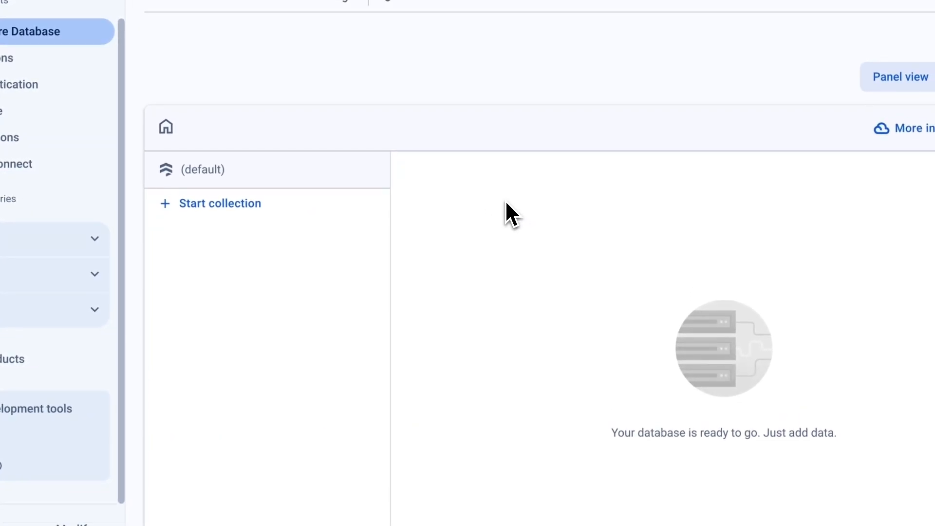
{"action": "scroll", "coordinate": [455, 261], "scroll_direction": "down", "scroll_amount": 1}
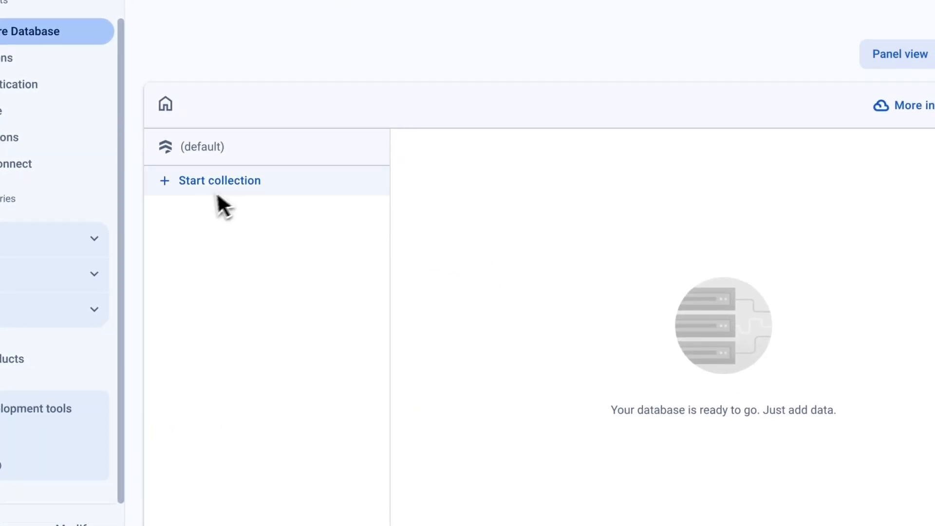
{"action": "left_click", "coordinate": [238, 197]}
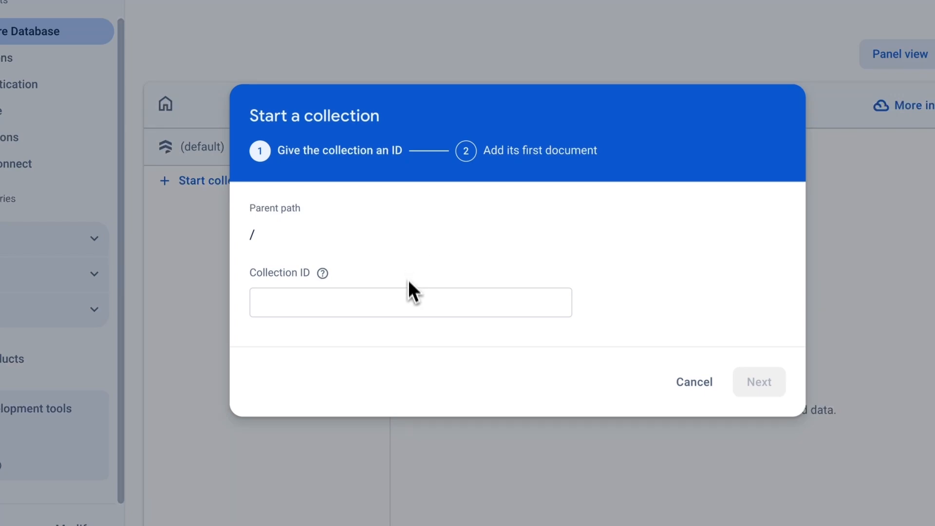
{"action": "left_click", "coordinate": [416, 298]}
{"action": "type", "text": "Products"}
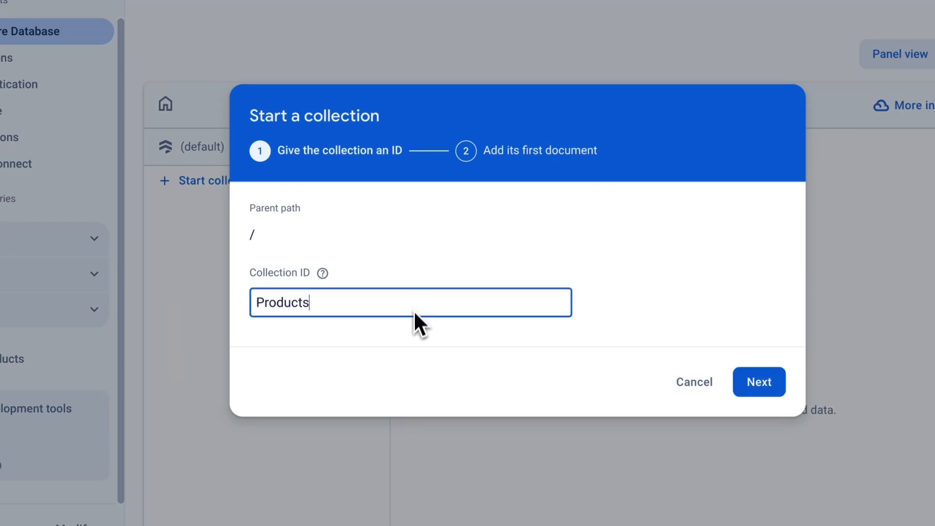
{"action": "left_click", "coordinate": [759, 382]}
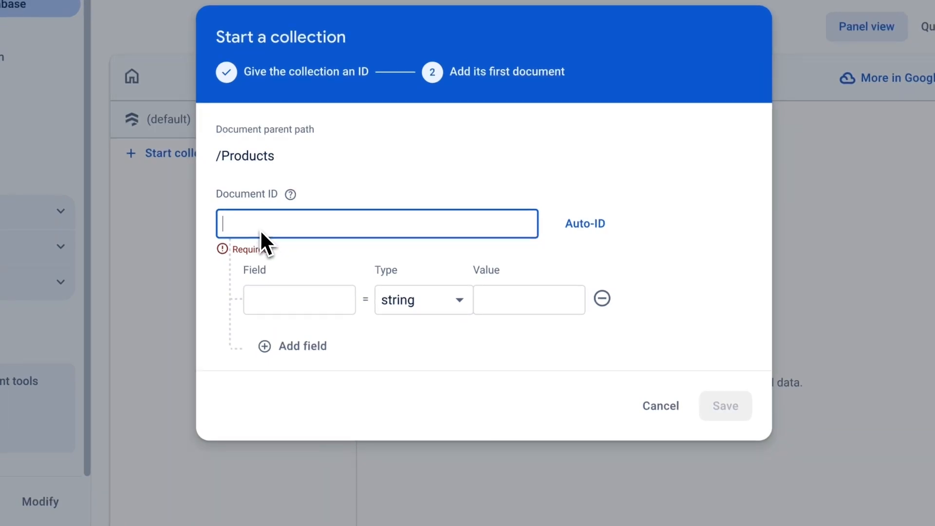
{"action": "left_click", "coordinate": [575, 229]}
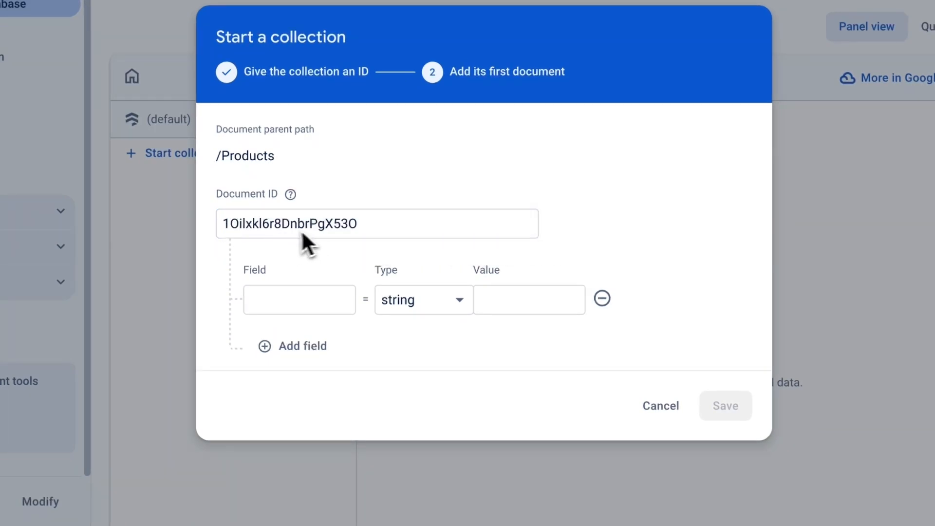
{"action": "left_click", "coordinate": [305, 301]}
{"action": "type", "text": "done"}
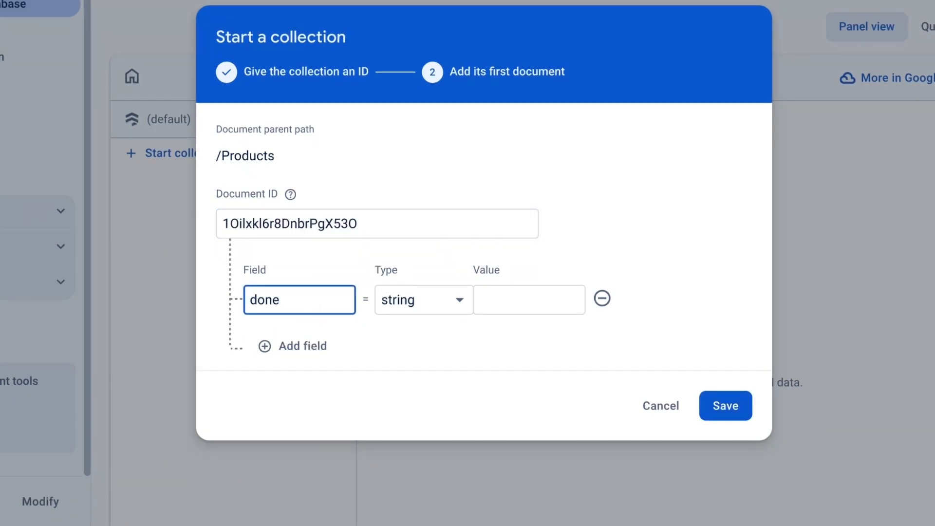
{"action": "key", "text": "BackSpace"}
{"action": "type", "text": "name"}
{"action": "left_click", "coordinate": [423, 309]}
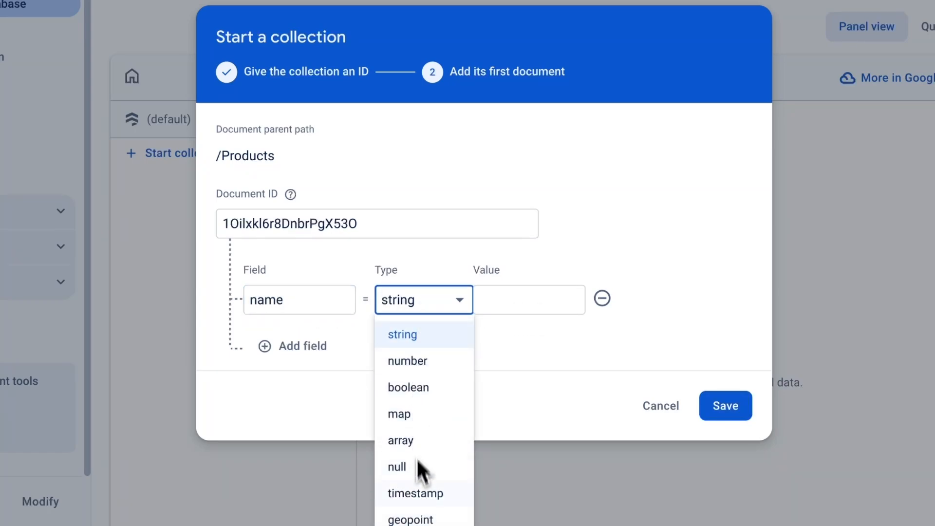
{"action": "scroll", "coordinate": [424, 465], "scroll_direction": "down", "scroll_amount": 1}
{"action": "left_click", "coordinate": [536, 396]}
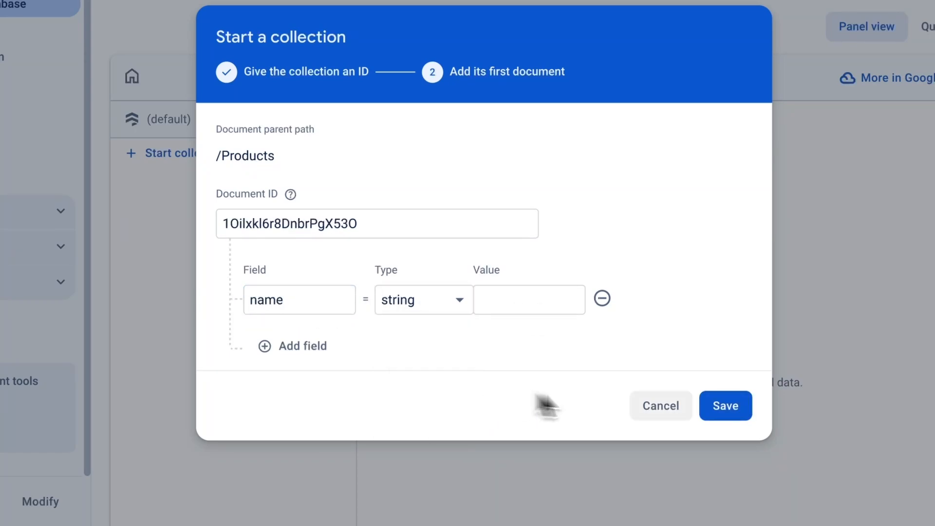
{"action": "left_click", "coordinate": [658, 407]}
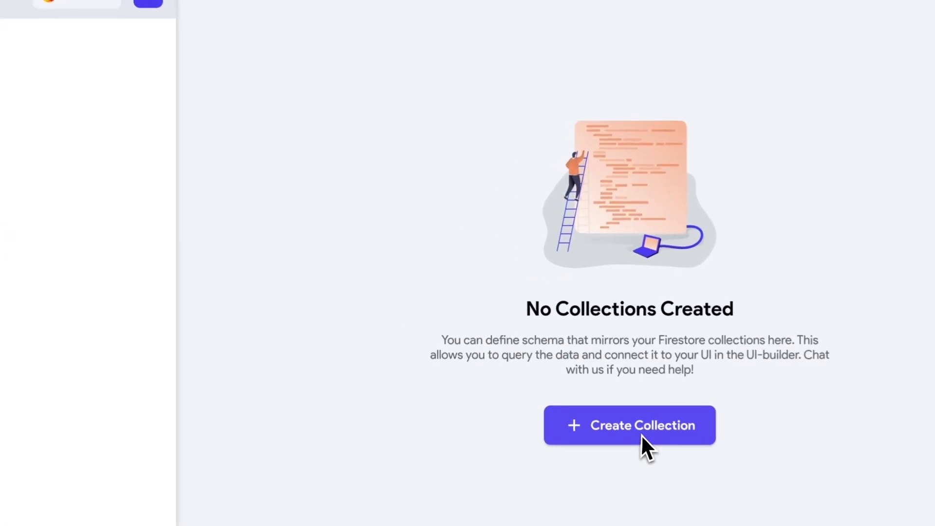
Create a Firestore collection named Products in FlutterFlow using the Products template collection
{"action": "left_click", "coordinate": [643, 435]}
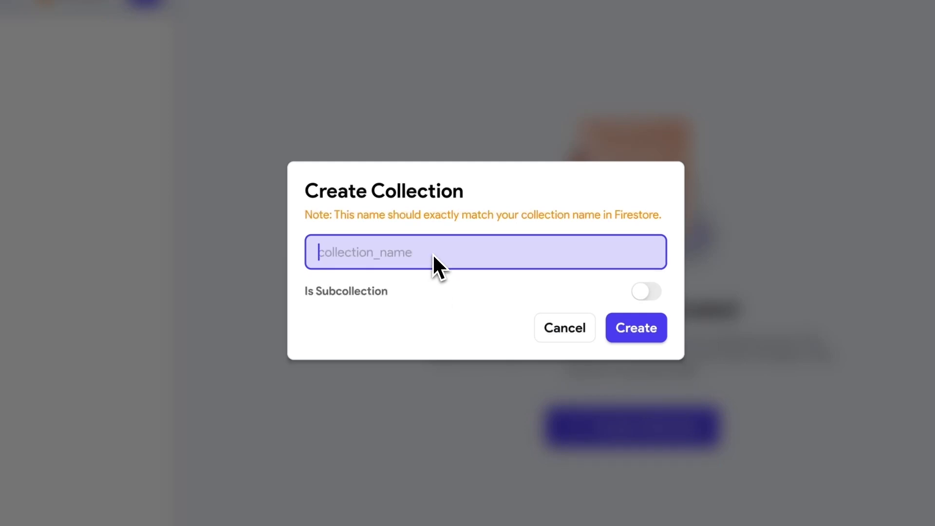
{"action": "type", "text": "Products"}
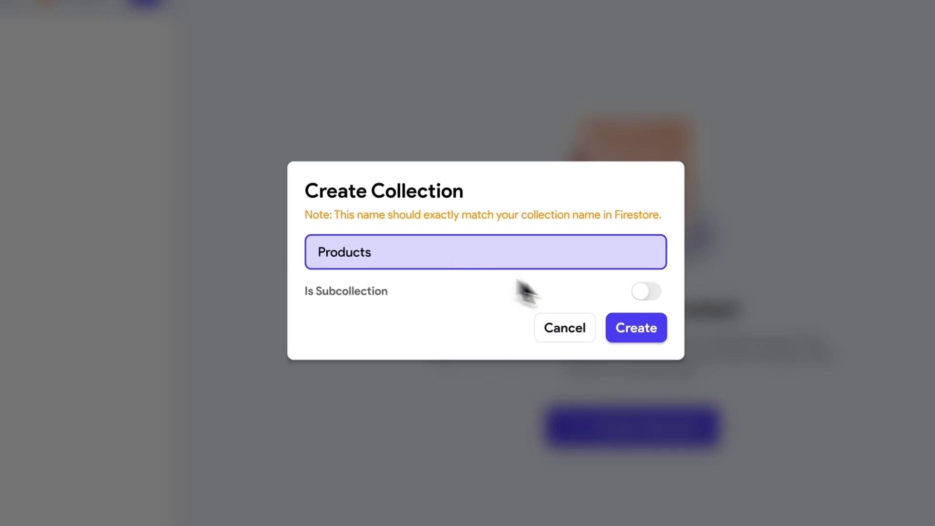
{"action": "left_click", "coordinate": [650, 340]}
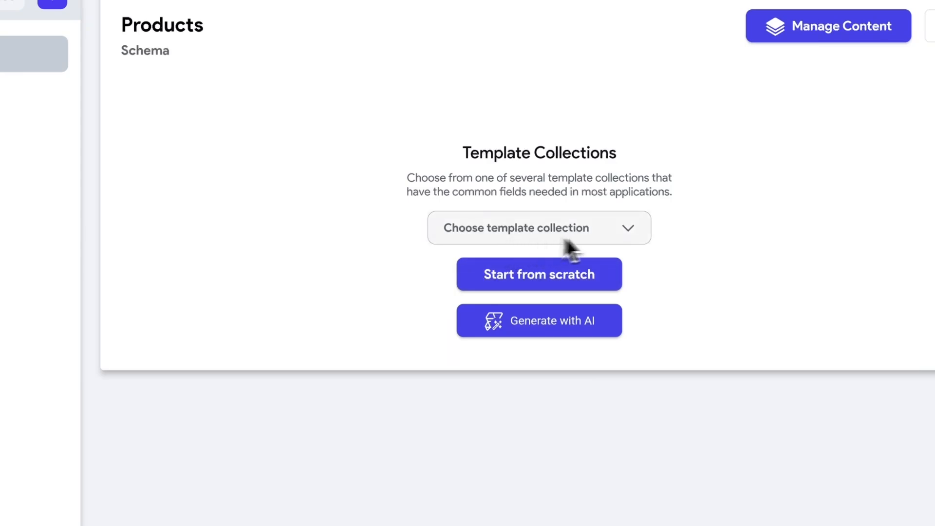
{"action": "left_click", "coordinate": [626, 236]}
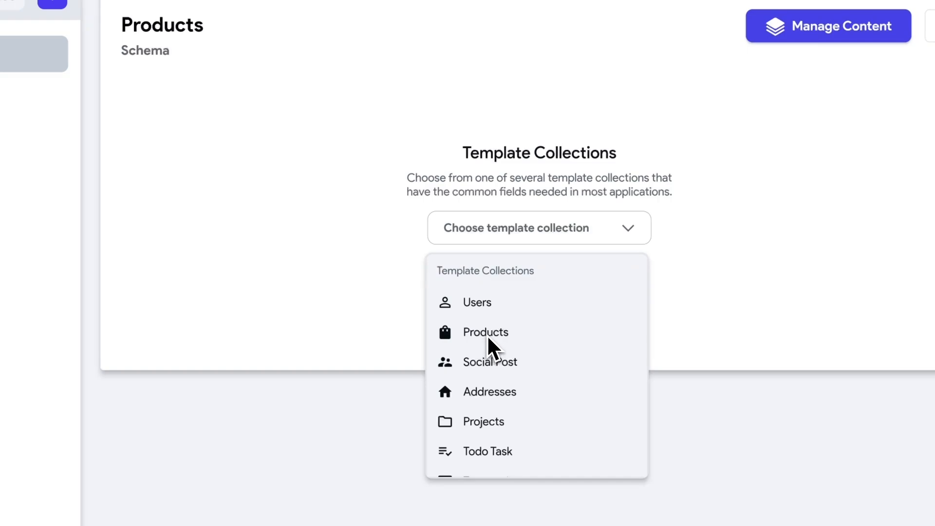
{"action": "left_click", "coordinate": [789, 302]}
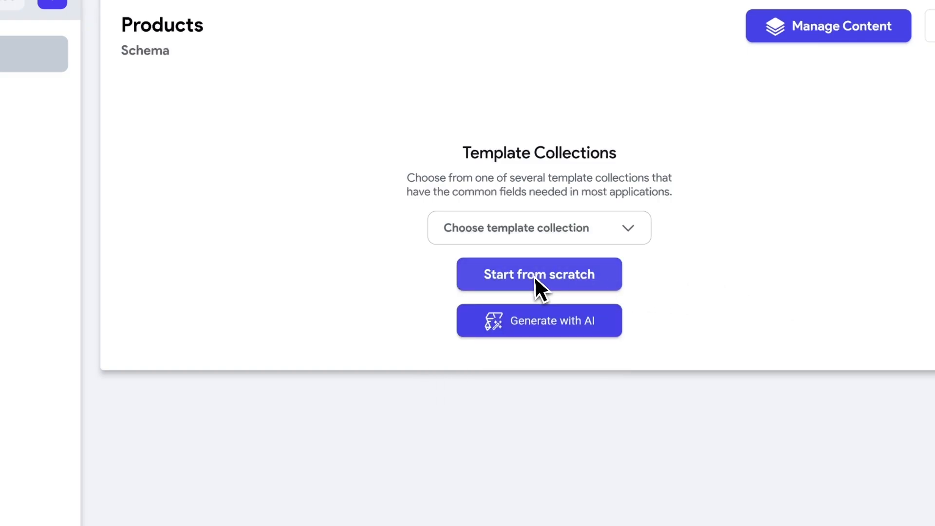
{"action": "left_click", "coordinate": [587, 233]}
{"action": "left_click", "coordinate": [484, 336]}
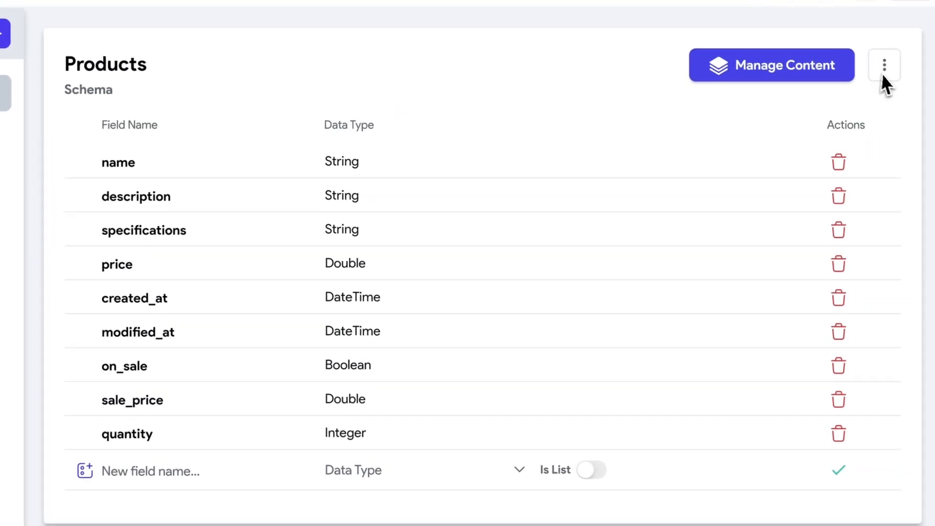
Delete the template-based Products collection
{"action": "left_click", "coordinate": [879, 68]}
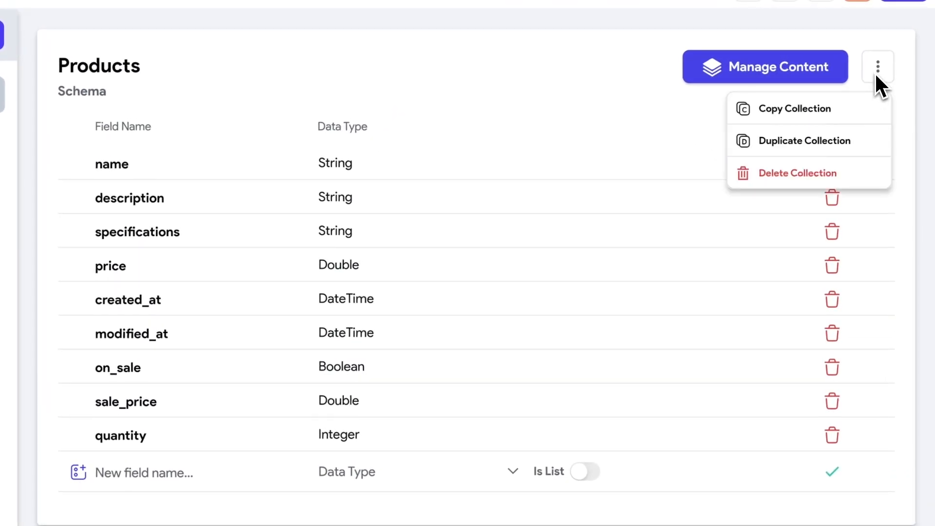
{"action": "left_click", "coordinate": [775, 183]}
{"action": "left_click", "coordinate": [450, 338]}
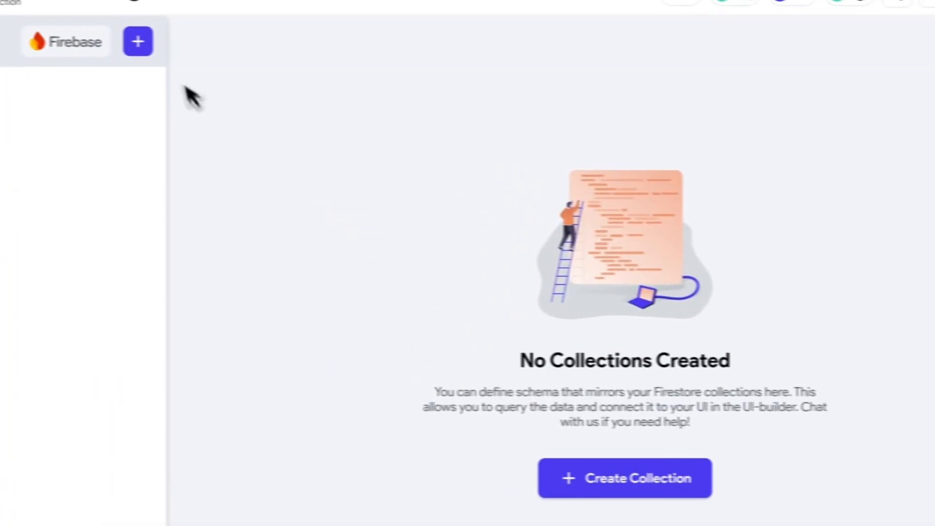
Create a Products collection from scratch and add a String field named title to its schema
{"action": "type", "text": "Products"}
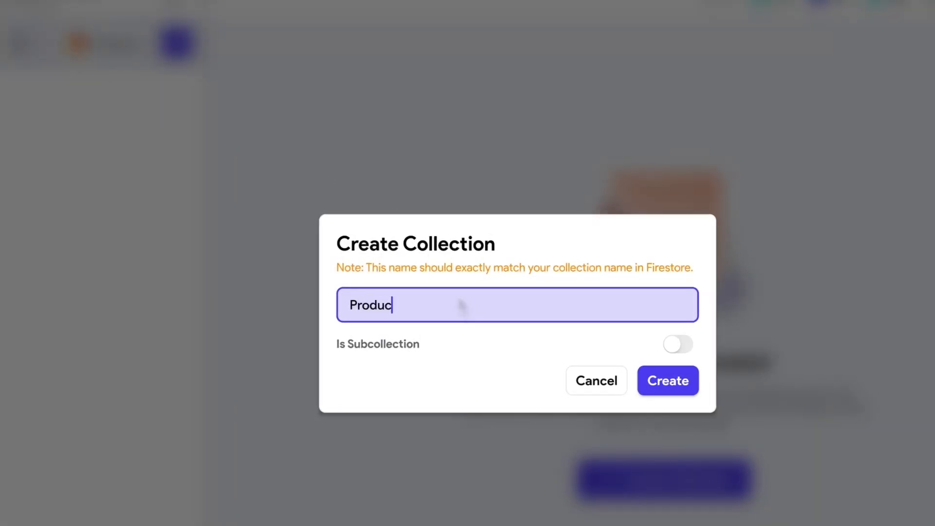
{"action": "left_click", "coordinate": [668, 381]}
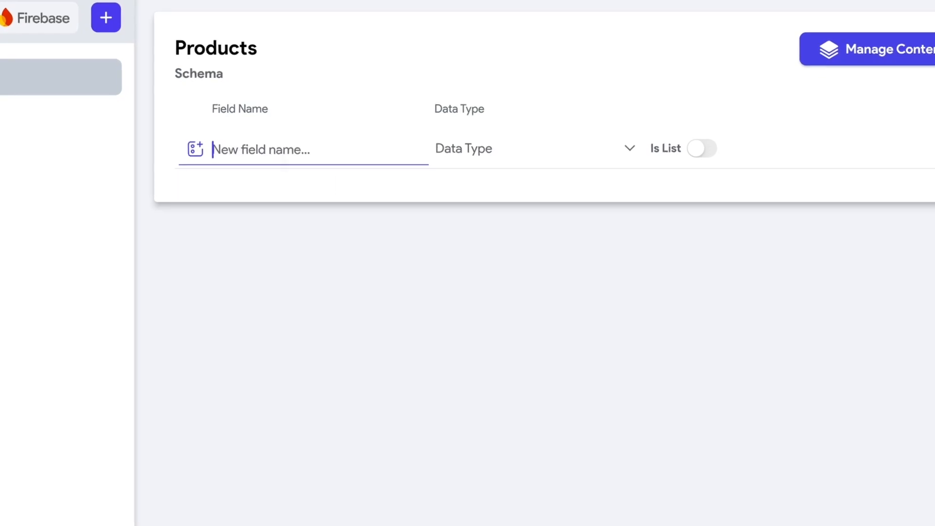
{"action": "type", "text": "title"}
{"action": "left_click", "coordinate": [470, 154]}
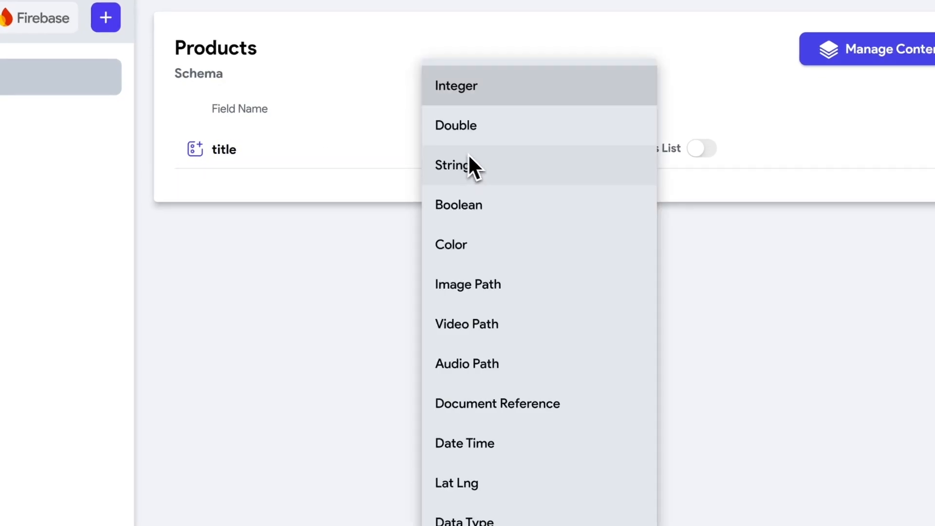
{"action": "left_click", "coordinate": [478, 168]}
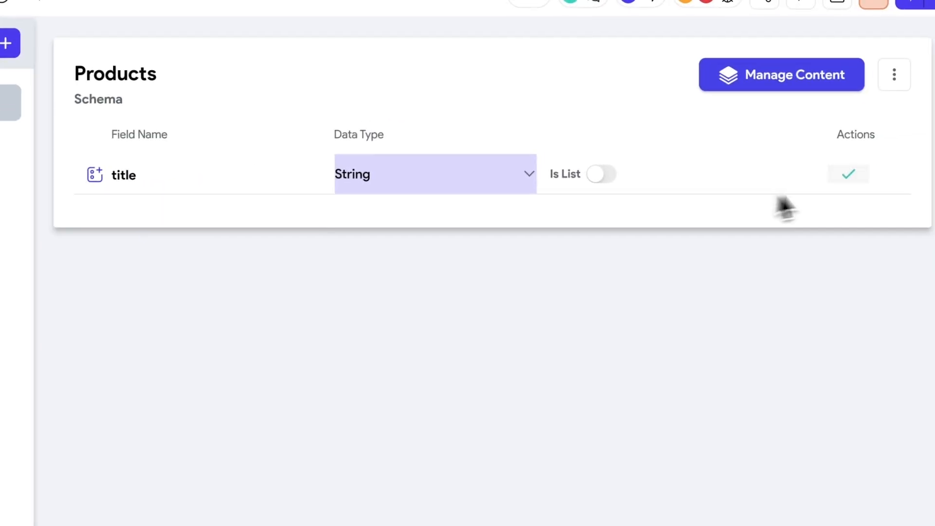
{"action": "left_click", "coordinate": [847, 174]}
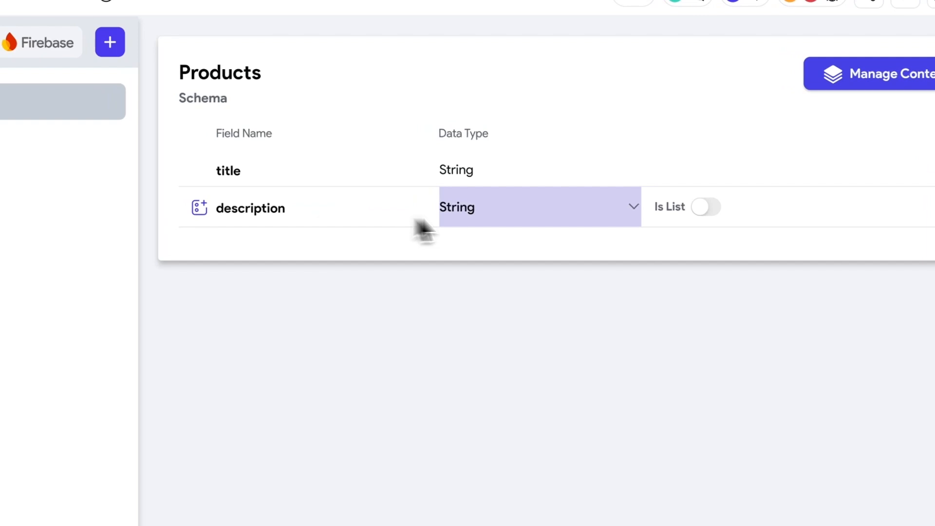
Add a String field named description to the Products collection schema
{"action": "left_click", "coordinate": [404, 217]}
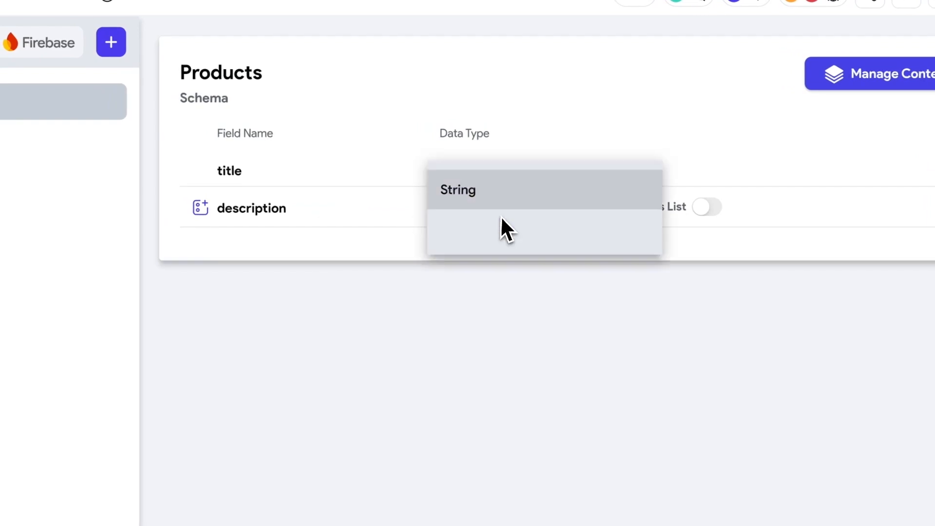
{"action": "left_click", "coordinate": [458, 191]}
{"action": "left_click", "coordinate": [872, 192]}
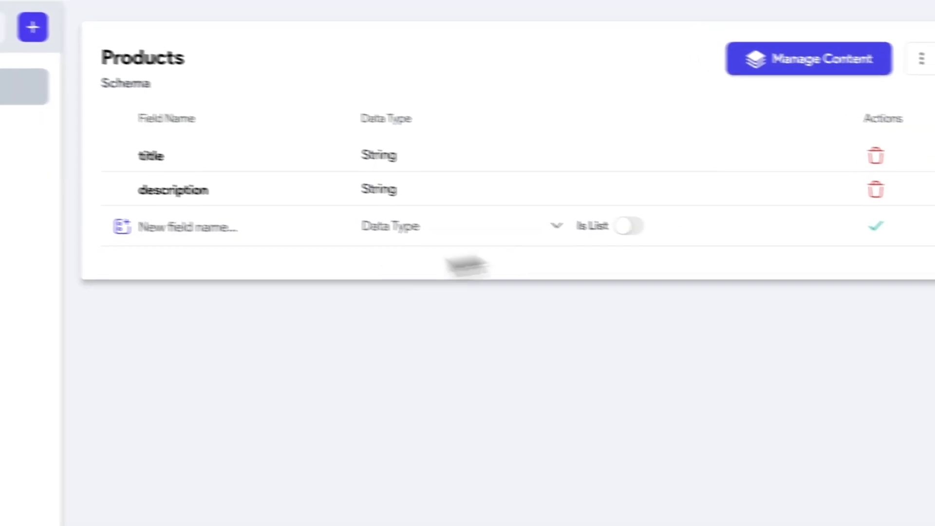
Add a Double field named price to the Products collection schema
{"action": "type", "text": "price"}
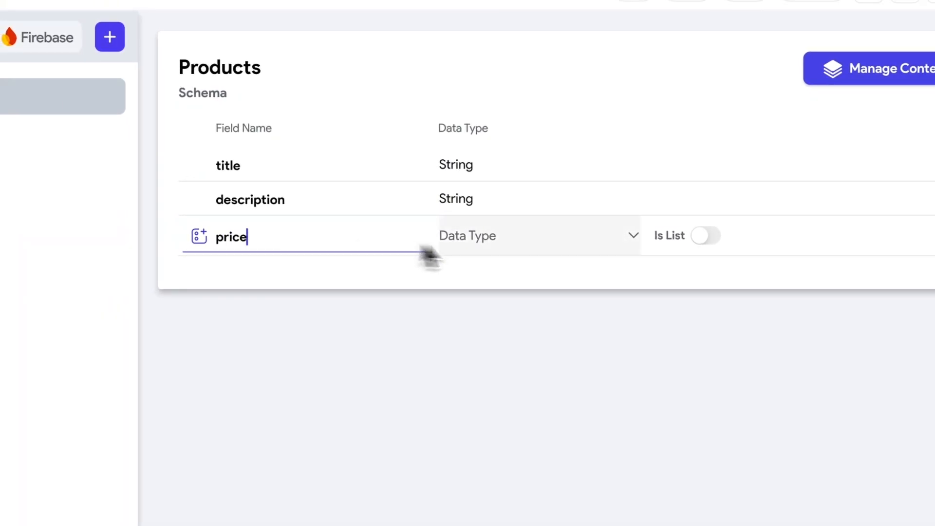
{"action": "left_click", "coordinate": [506, 246]}
{"action": "left_click", "coordinate": [494, 146]}
{"action": "left_click", "coordinate": [898, 234]}
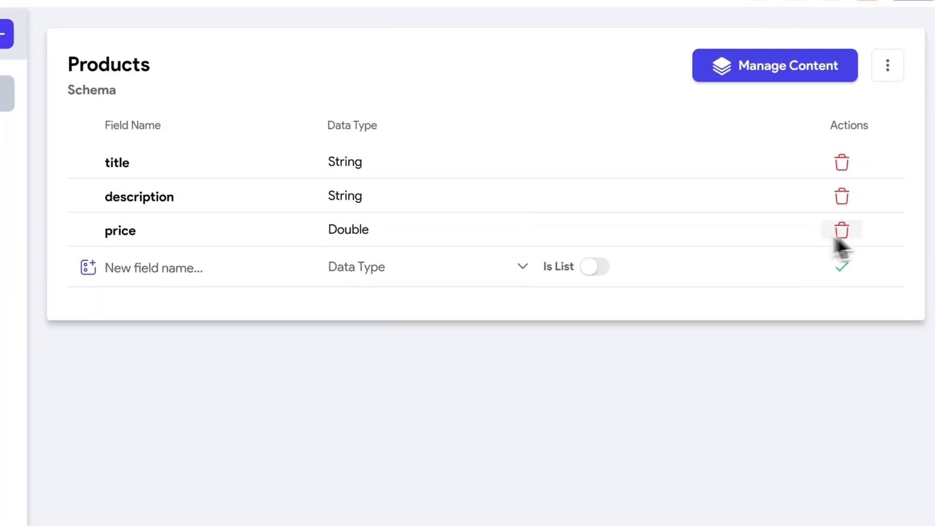
Add a field named images to the Products schema as a list of Image Path values
{"action": "type", "text": "images"}
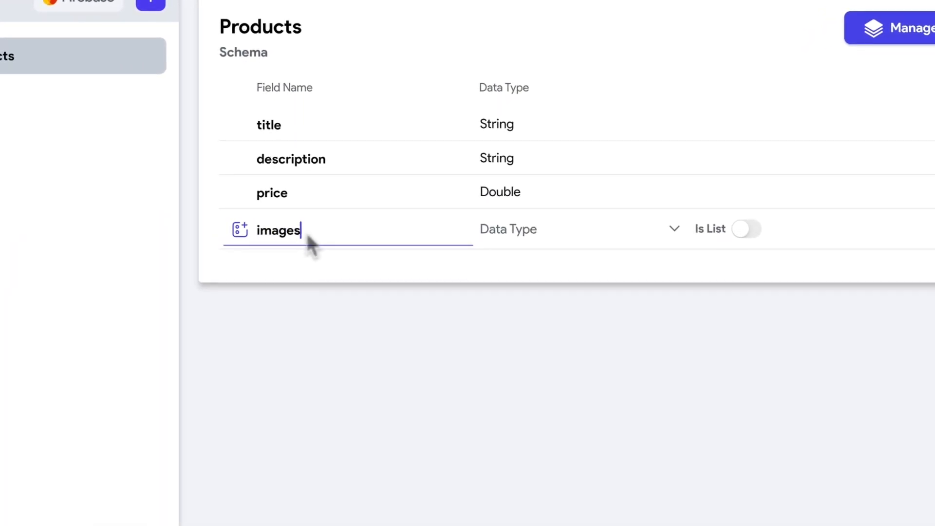
{"action": "left_click", "coordinate": [482, 229]}
{"action": "left_click", "coordinate": [534, 285]}
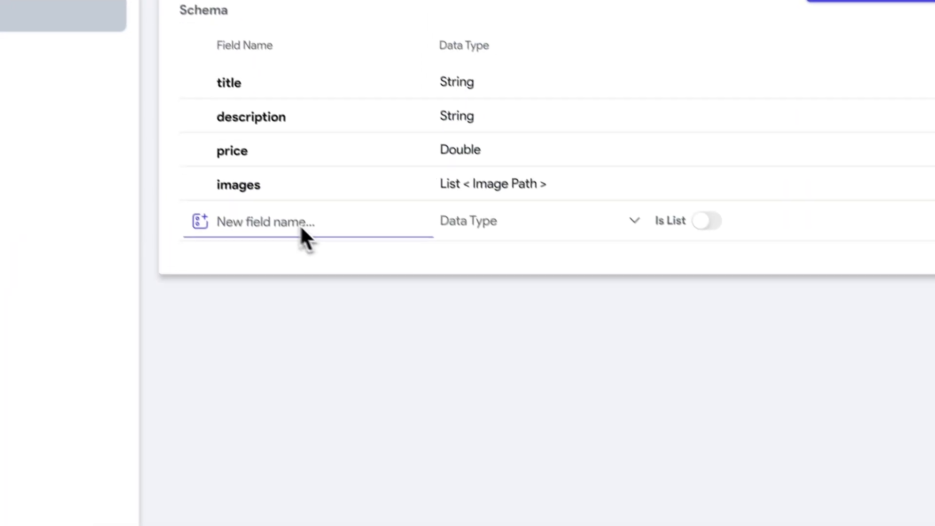
Add a field named sizes to the Products schema as a list of the Product Sizes enum
{"action": "type", "text": "sizes"}
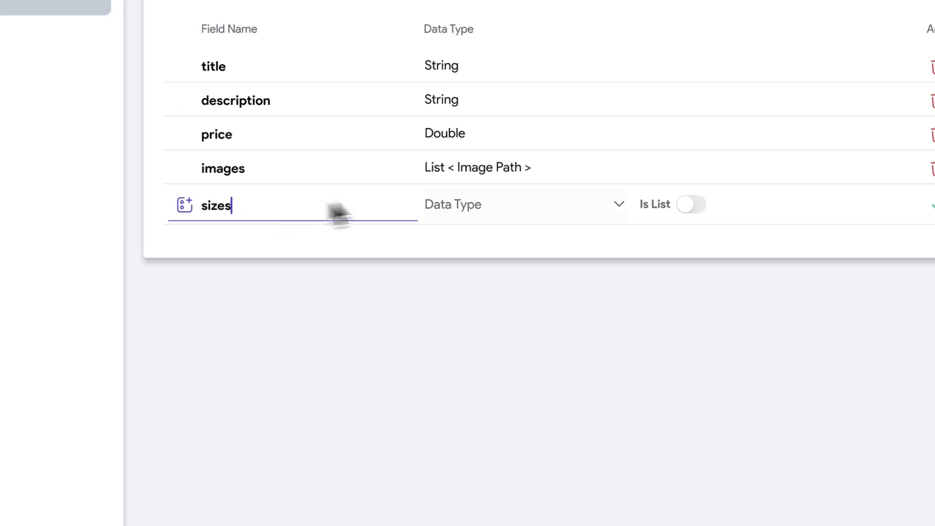
{"action": "left_click", "coordinate": [505, 205]}
{"action": "left_click", "coordinate": [471, 481]}
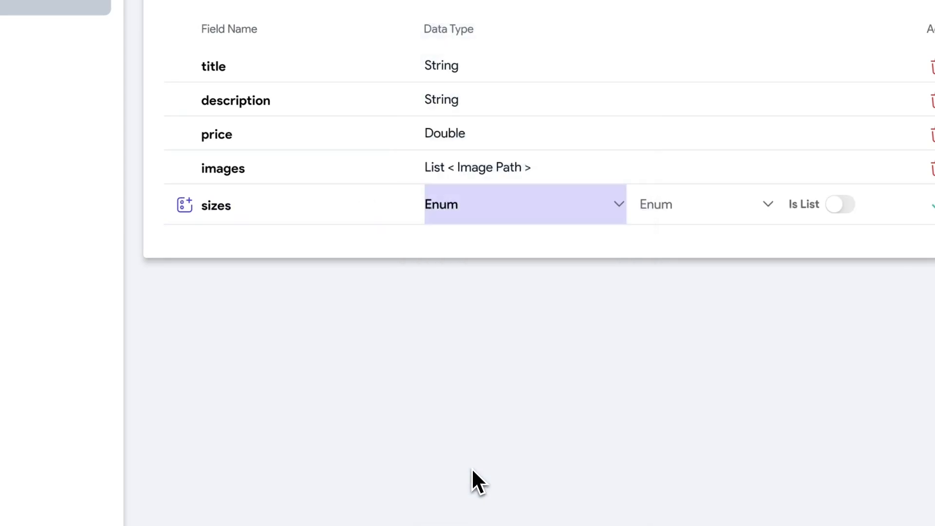
{"action": "left_click", "coordinate": [678, 204]}
{"action": "left_click", "coordinate": [687, 209]}
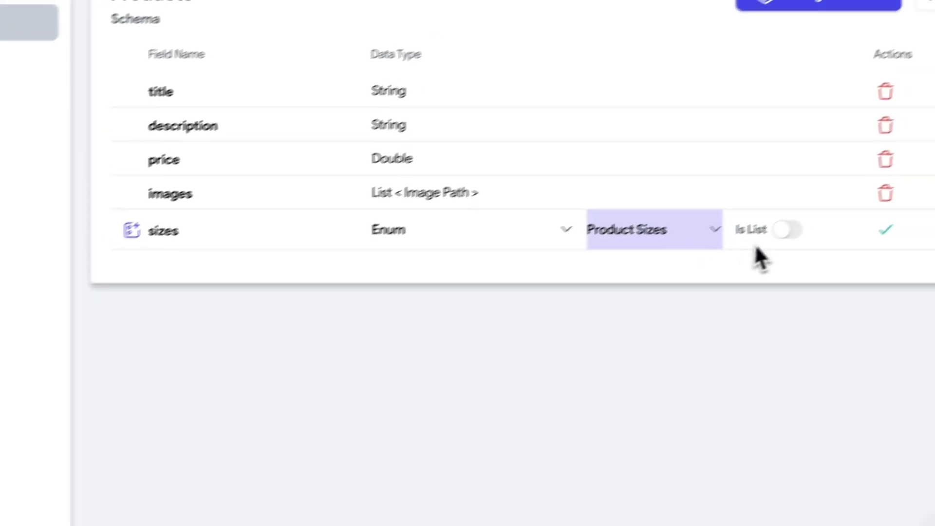
{"action": "left_click", "coordinate": [840, 204]}
{"action": "left_click", "coordinate": [844, 251]}
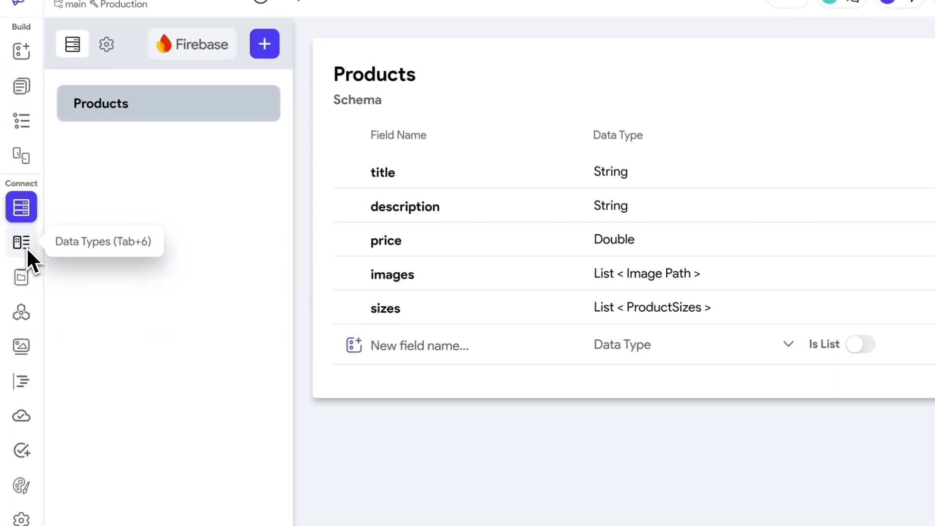
Review the project's data types and the ProductSizes enum values, and return to the Firestore Products collection
{"action": "left_click", "coordinate": [22, 245]}
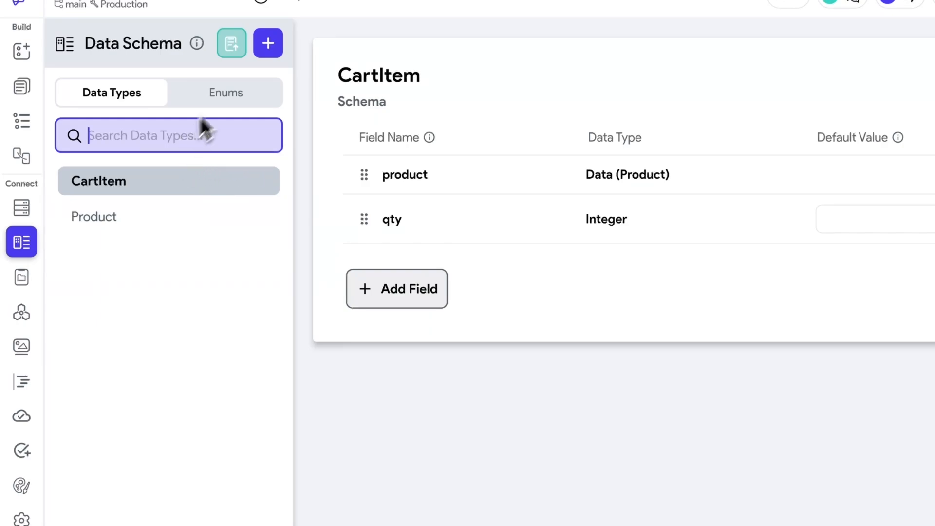
{"action": "left_click", "coordinate": [234, 93]}
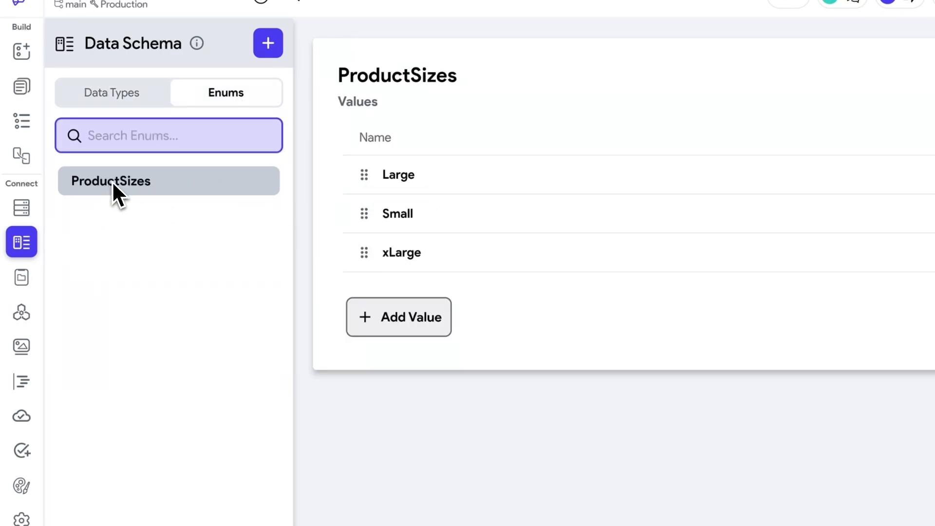
{"action": "left_click", "coordinate": [128, 94]}
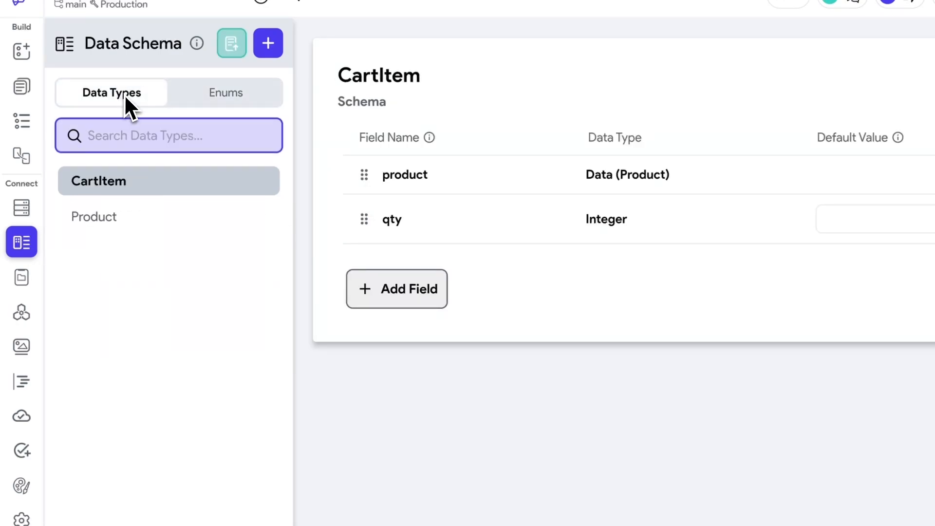
{"action": "left_click", "coordinate": [18, 210]}
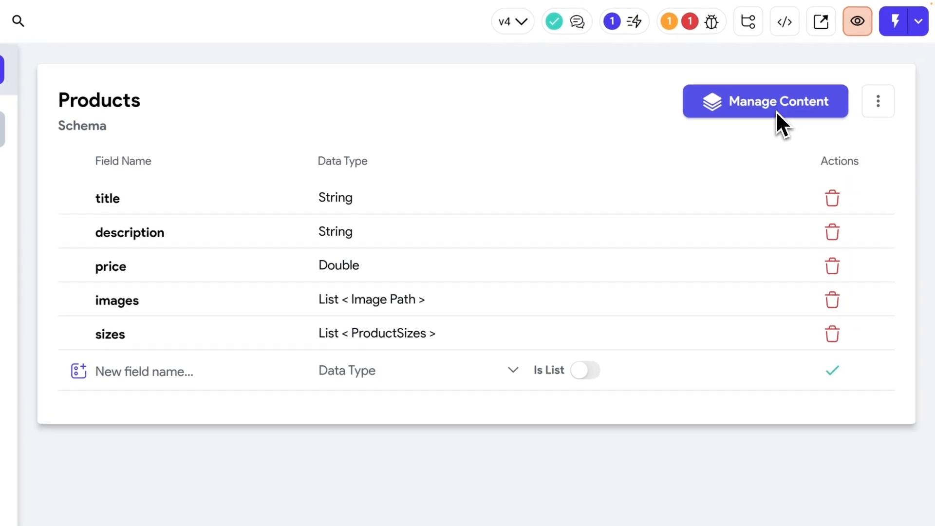
Start a new document in the Products content manager with title Product 1, description Descirption and price 123.30
{"action": "left_click", "coordinate": [803, 93]}
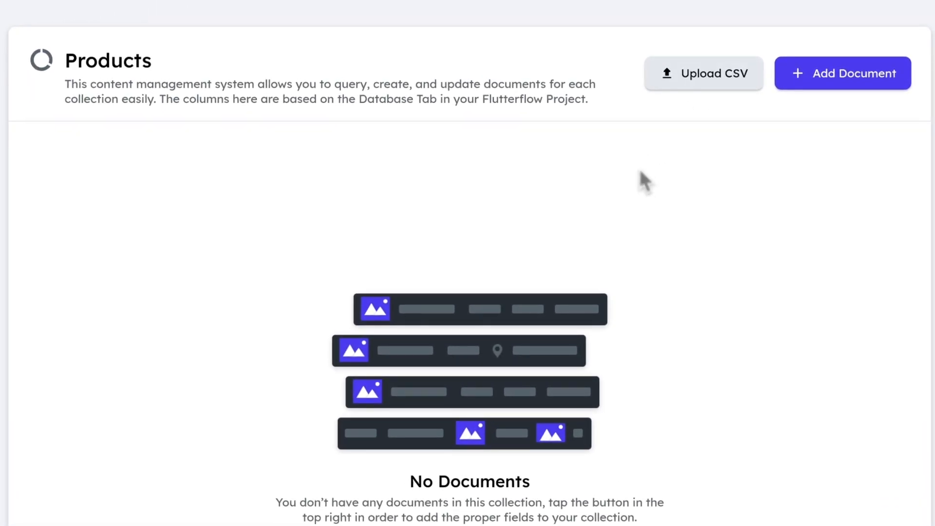
{"action": "left_click", "coordinate": [845, 84]}
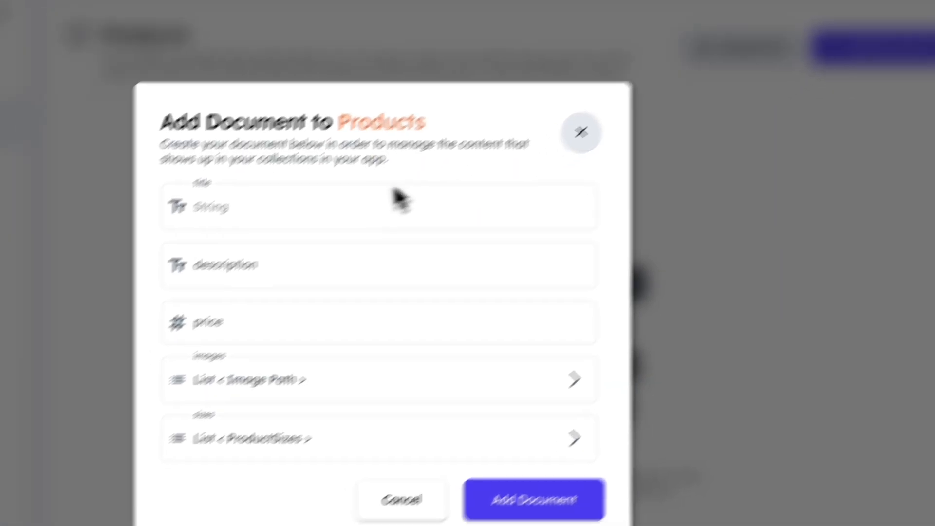
{"action": "left_click", "coordinate": [400, 198]}
{"action": "type", "text": "Product 1"}
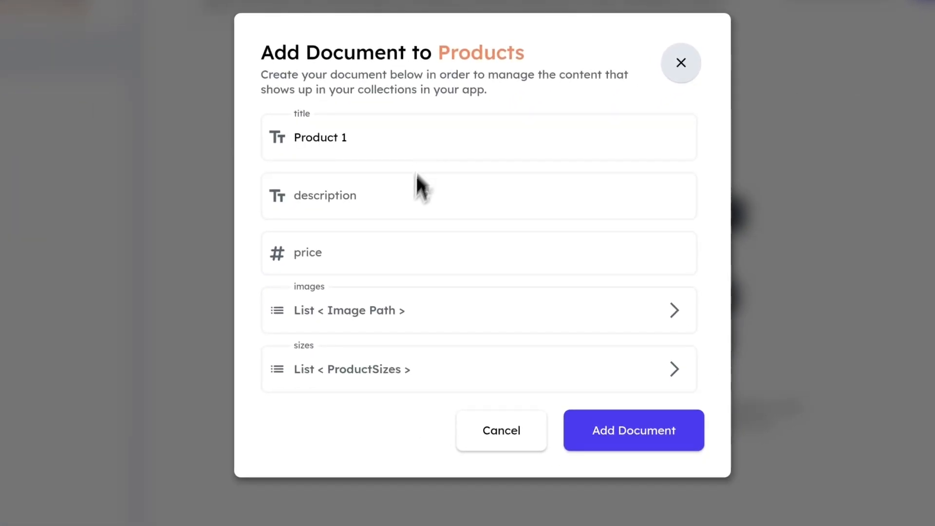
{"action": "left_click", "coordinate": [414, 183]}
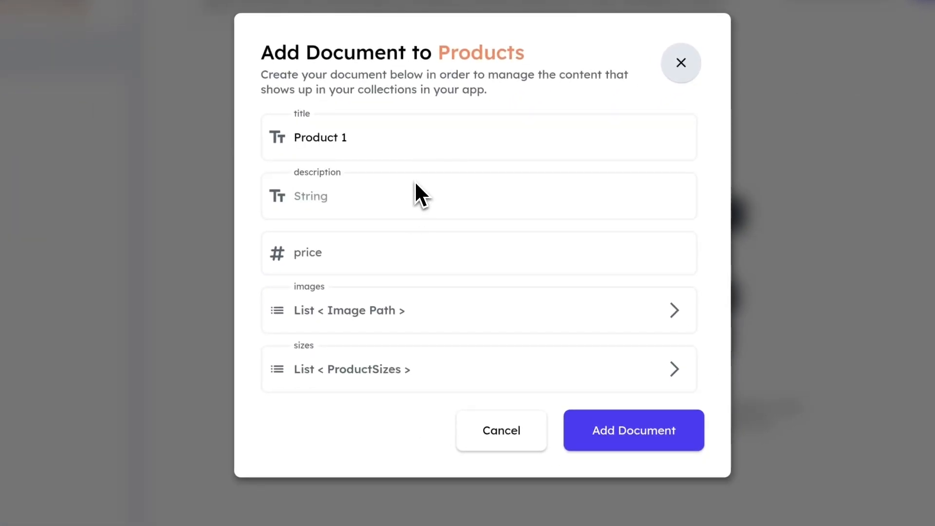
{"action": "type", "text": "Descirpti"}
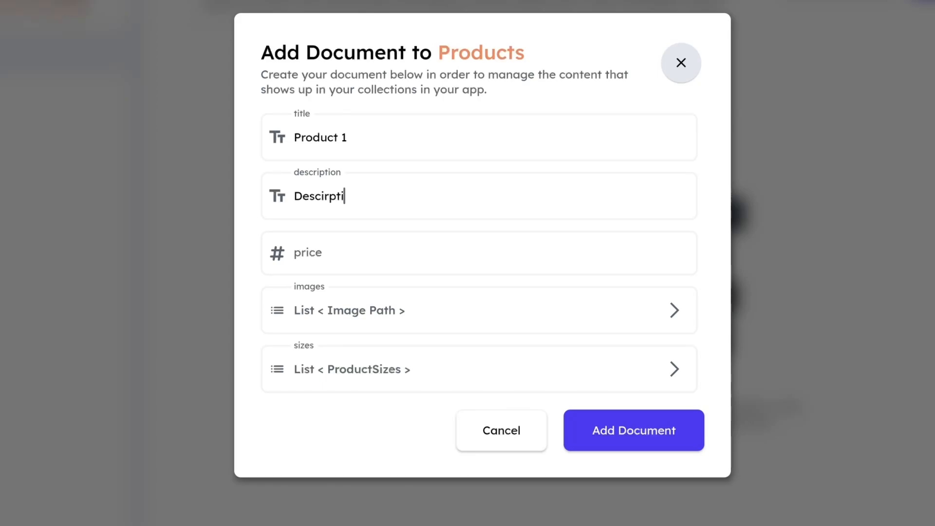
{"action": "type", "text": "123.30"}
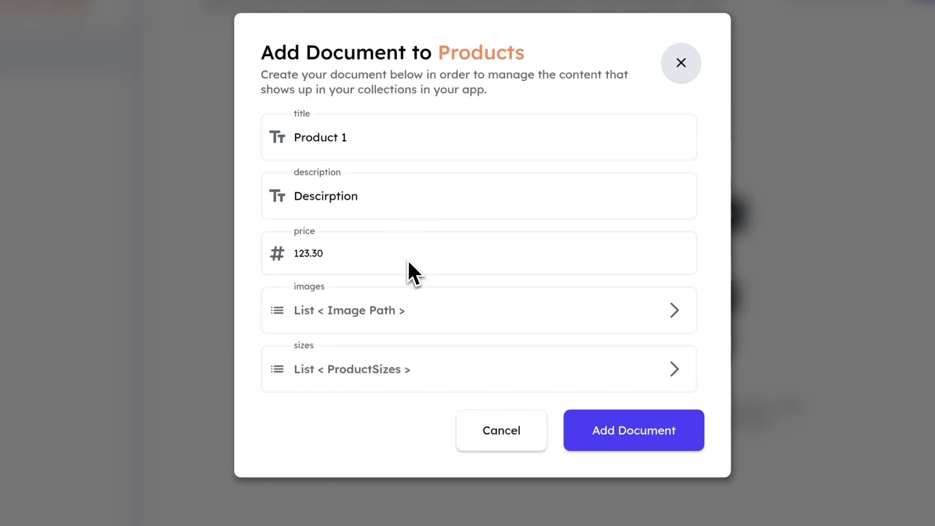
Add two items with the default picsum.photos URLs to the new document's images list
{"action": "left_click", "coordinate": [372, 319]}
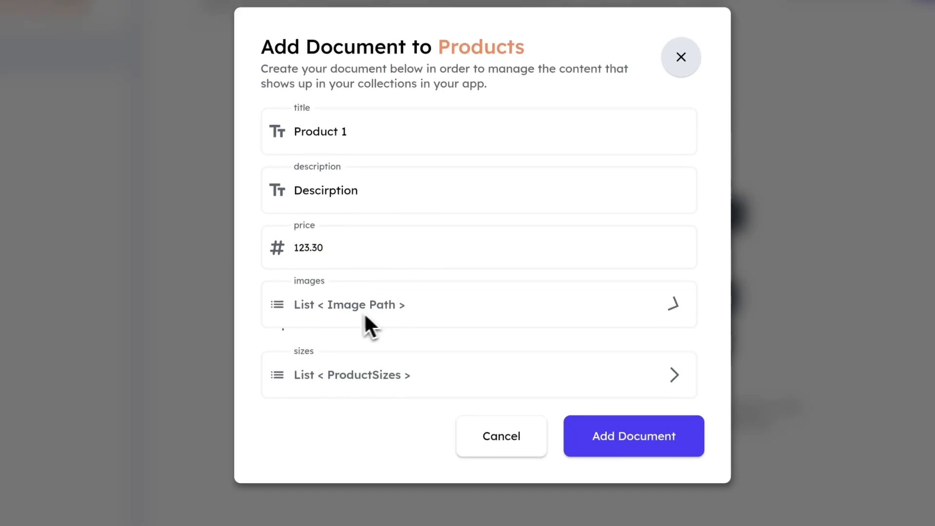
{"action": "left_click", "coordinate": [322, 336]}
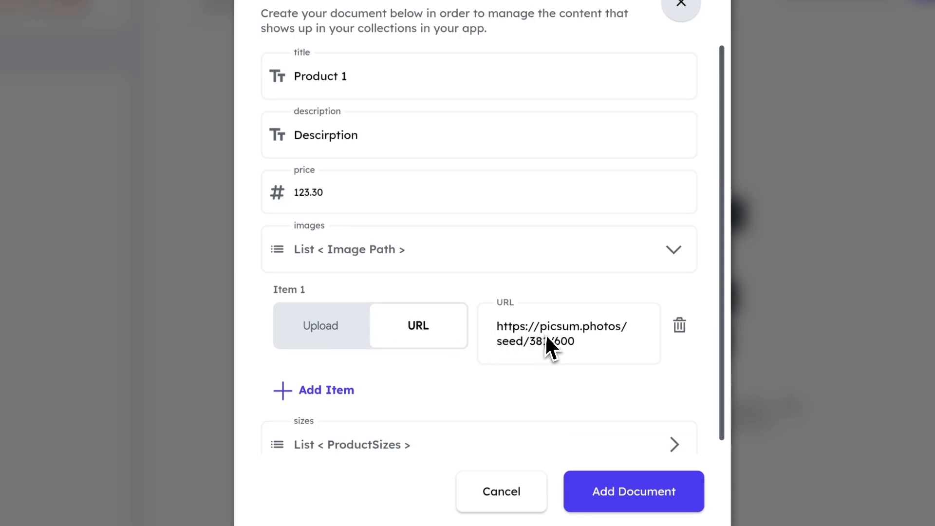
{"action": "left_click", "coordinate": [311, 395]}
{"action": "scroll", "coordinate": [443, 394], "scroll_direction": "down", "scroll_amount": 2}
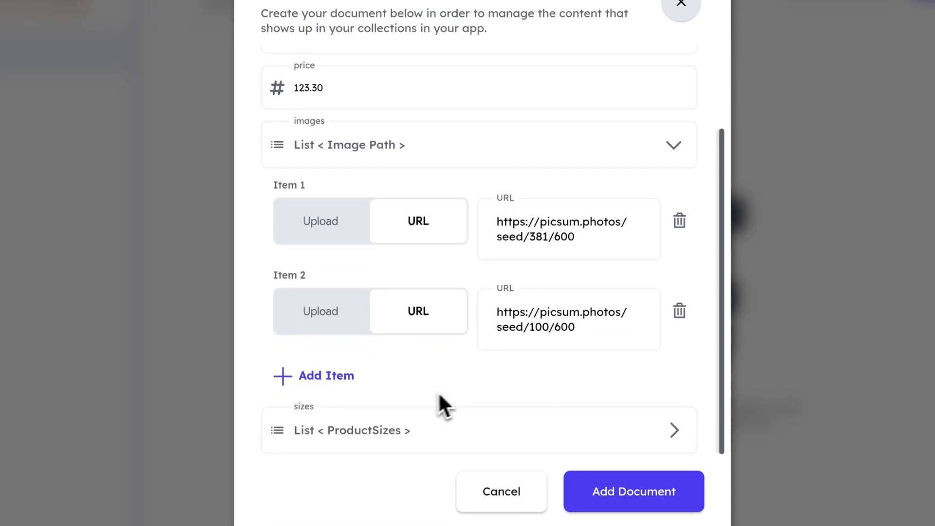
Add the sizes Large and Small to the new document's sizes list and add the document to Products
{"action": "left_click", "coordinate": [381, 423]}
{"action": "scroll", "coordinate": [431, 394], "scroll_direction": "down", "scroll_amount": 1}
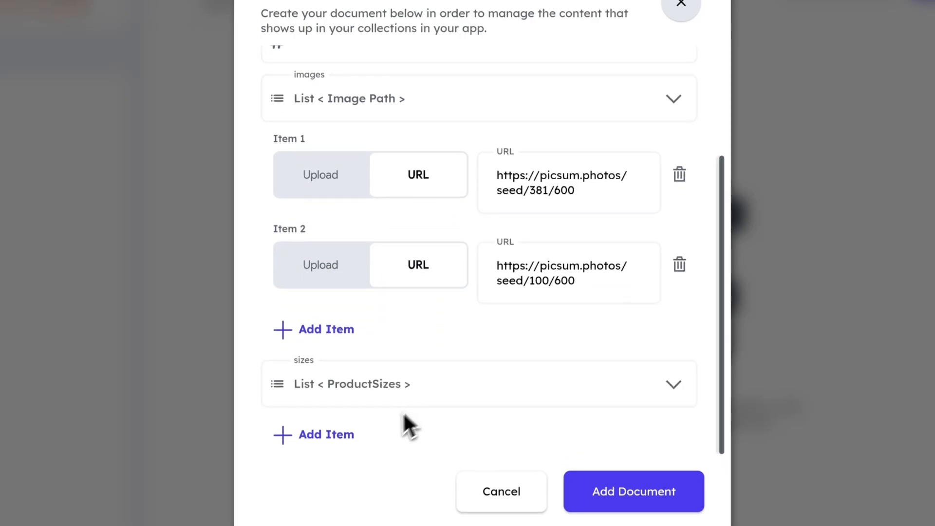
{"action": "left_click", "coordinate": [351, 434]}
{"action": "scroll", "coordinate": [419, 419], "scroll_direction": "down", "scroll_amount": 1}
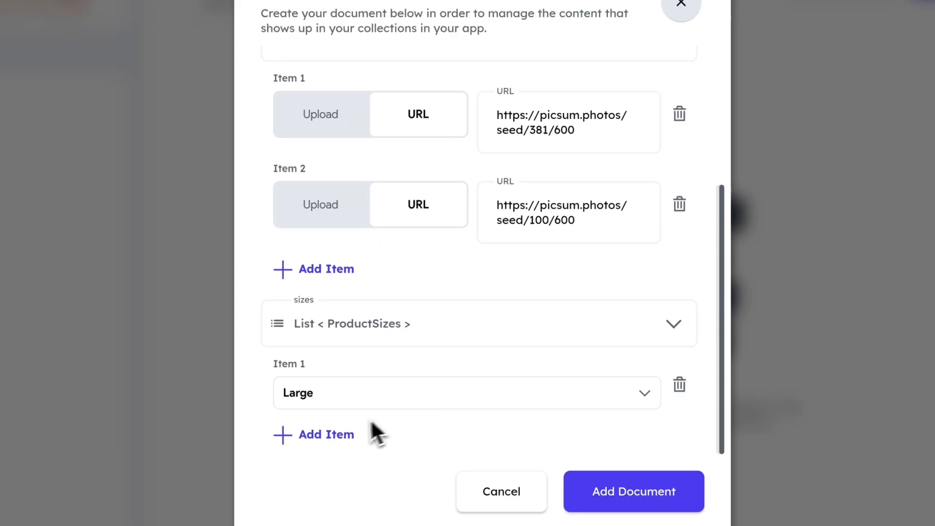
{"action": "left_click", "coordinate": [339, 434]}
{"action": "scroll", "coordinate": [385, 423], "scroll_direction": "down", "scroll_amount": 1}
{"action": "left_click", "coordinate": [389, 404]}
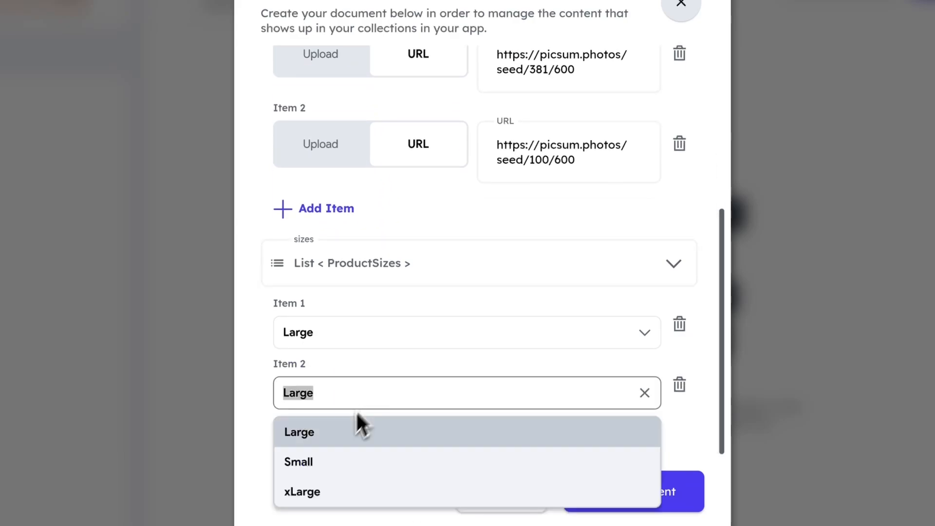
{"action": "left_click", "coordinate": [339, 460]}
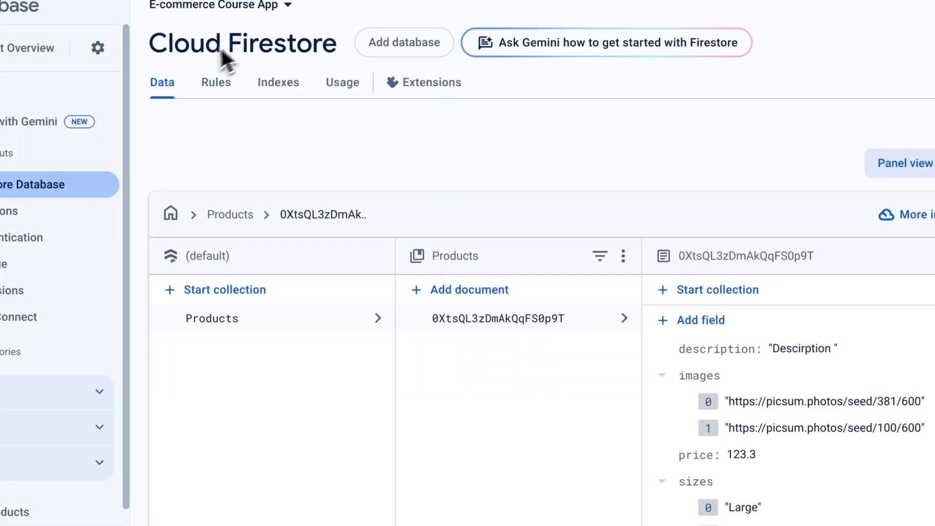
In FlutterFlow's Firestore settings, restrict creating Products documents to Authenticated Users and deploy the Firestore rules
{"action": "scroll", "coordinate": [260, 349], "scroll_direction": "down", "scroll_amount": 1}
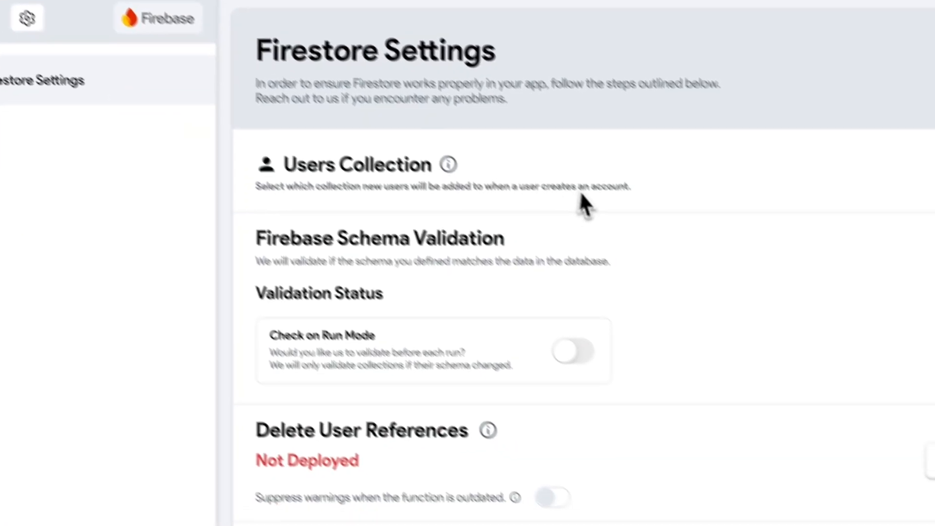
{"action": "scroll", "coordinate": [580, 191], "scroll_direction": "down", "scroll_amount": 1}
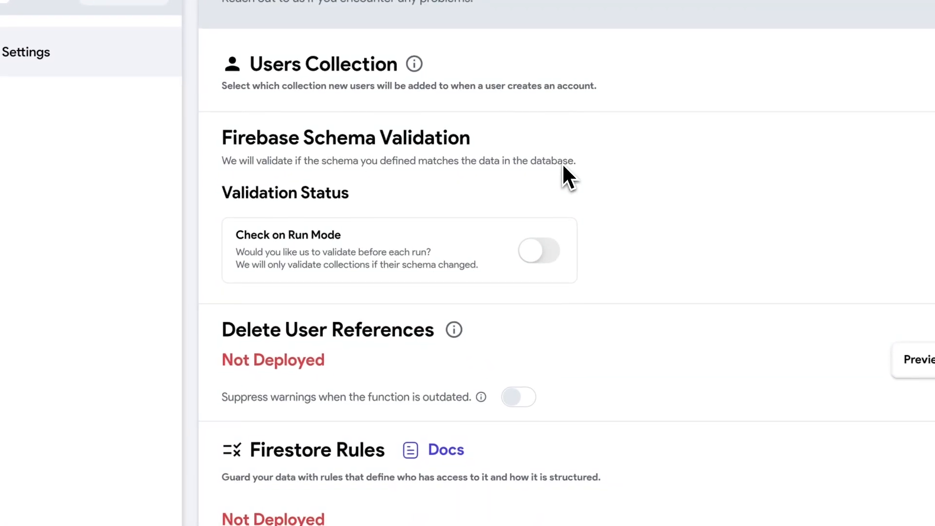
{"action": "scroll", "coordinate": [599, 191], "scroll_direction": "down", "scroll_amount": 1}
{"action": "scroll", "coordinate": [590, 161], "scroll_direction": "down", "scroll_amount": 5}
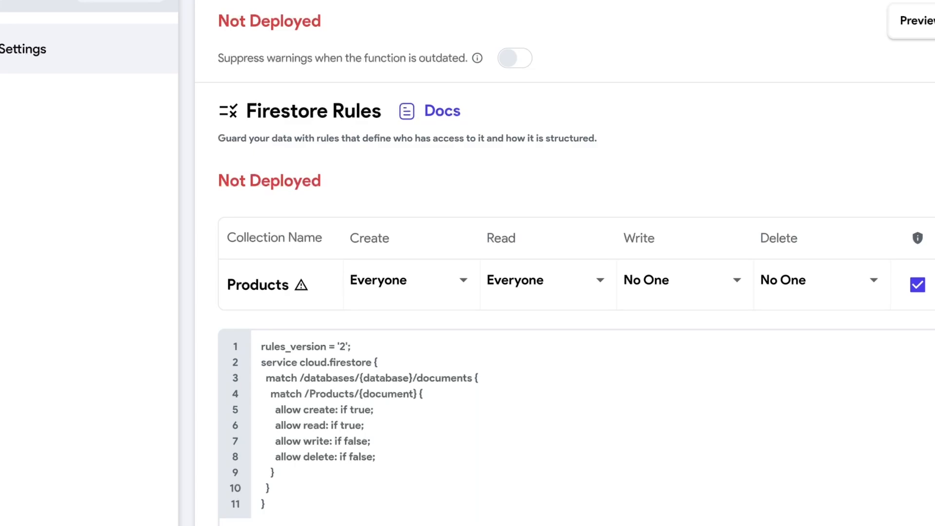
{"action": "left_click", "coordinate": [447, 292]}
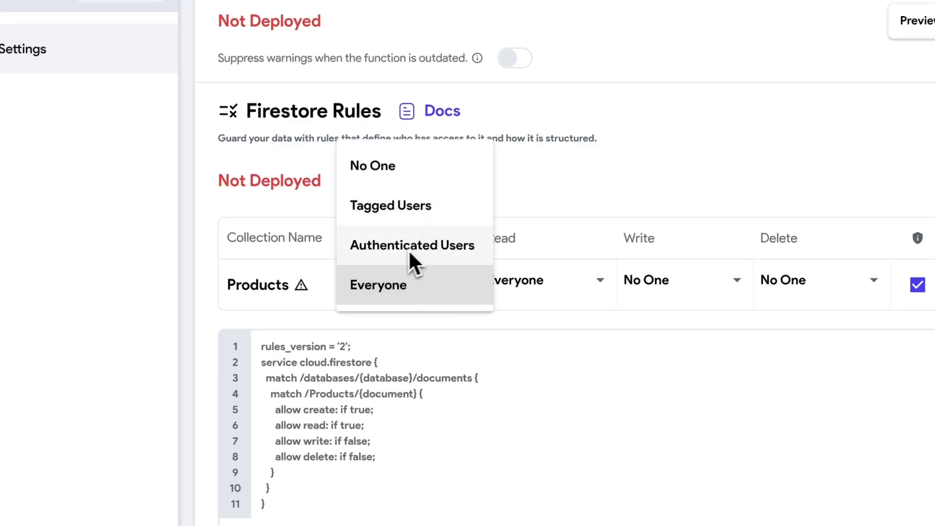
{"action": "left_click", "coordinate": [429, 249]}
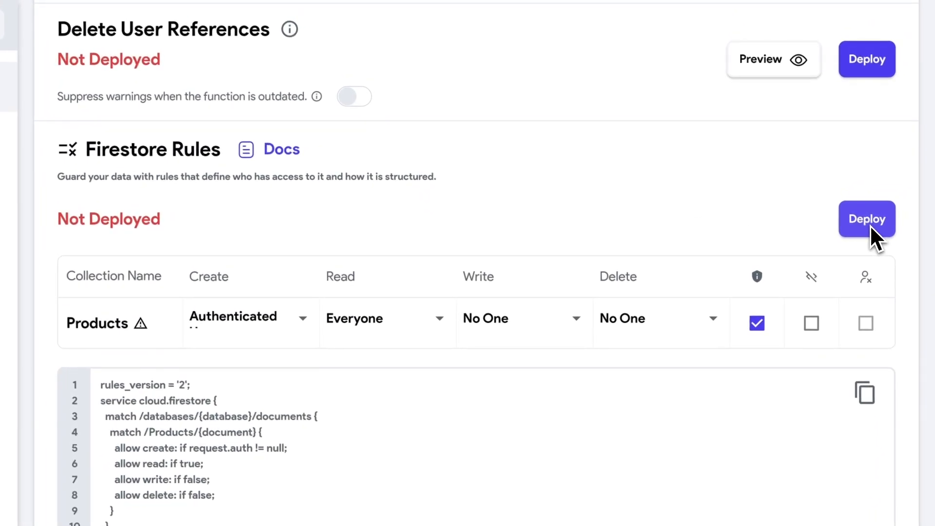
{"action": "left_click", "coordinate": [869, 224]}
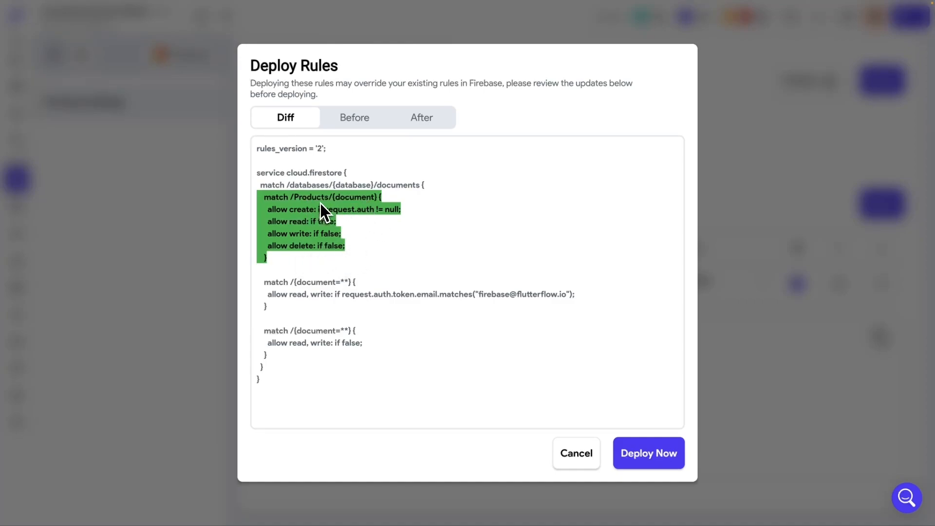
{"action": "left_click", "coordinate": [657, 462]}
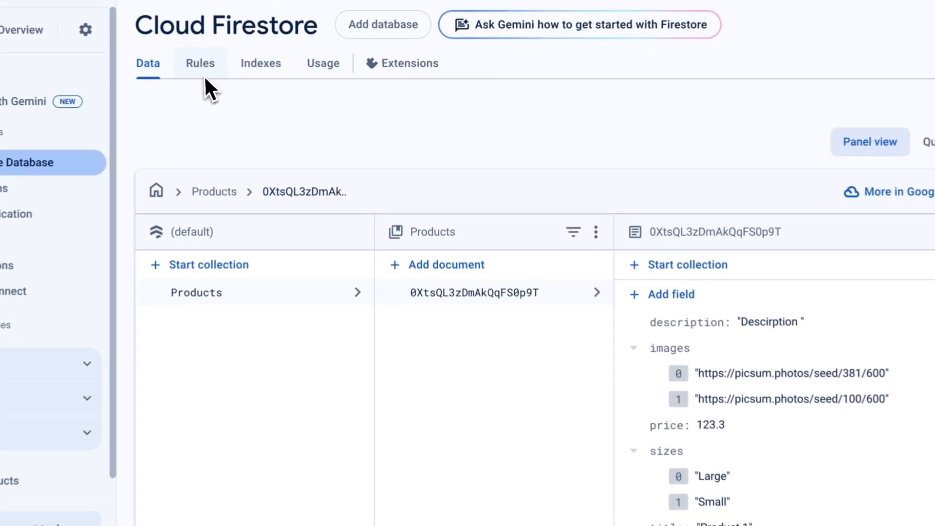
Switch to the Firebase console to review the deployed Cloud Firestore rules and view the Storage files
{"action": "left_click", "coordinate": [238, 67]}
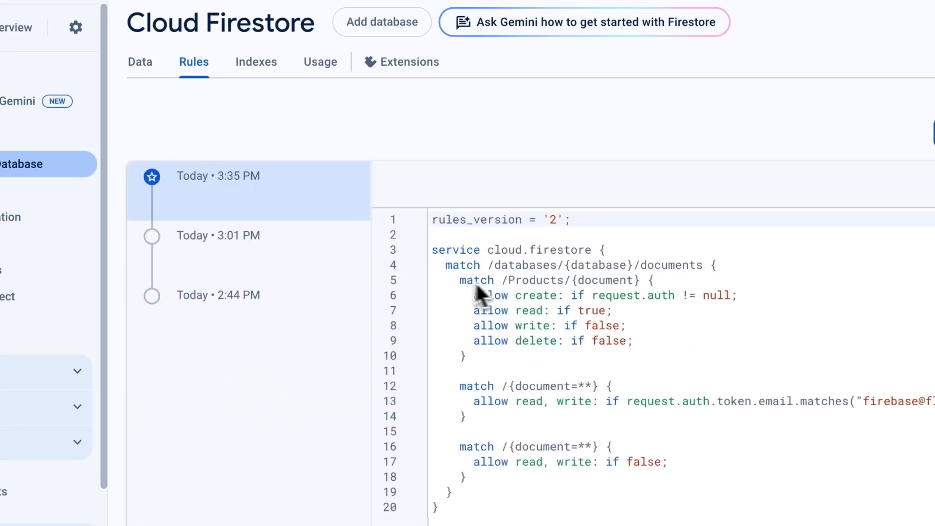
{"action": "left_click_drag", "start_coordinate": [495, 362], "coordinate": [495, 283]}
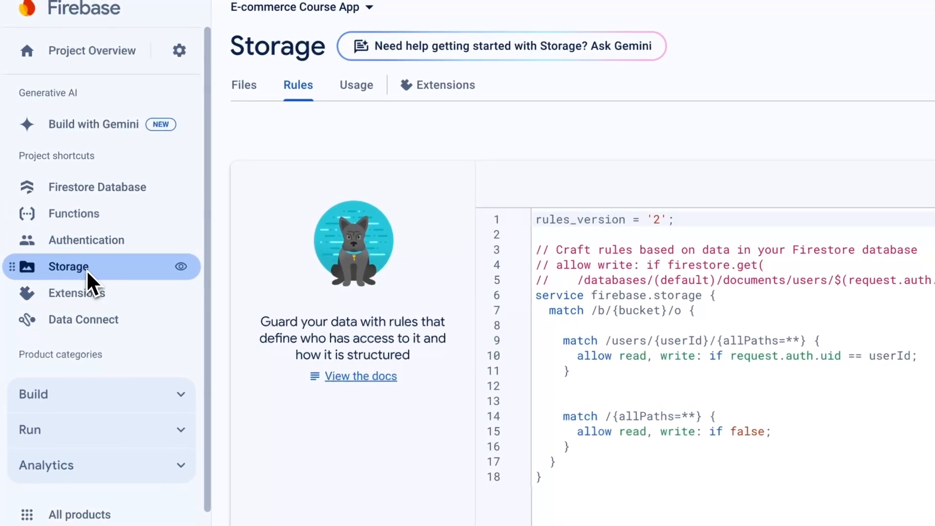
{"action": "left_click", "coordinate": [7, 248]}
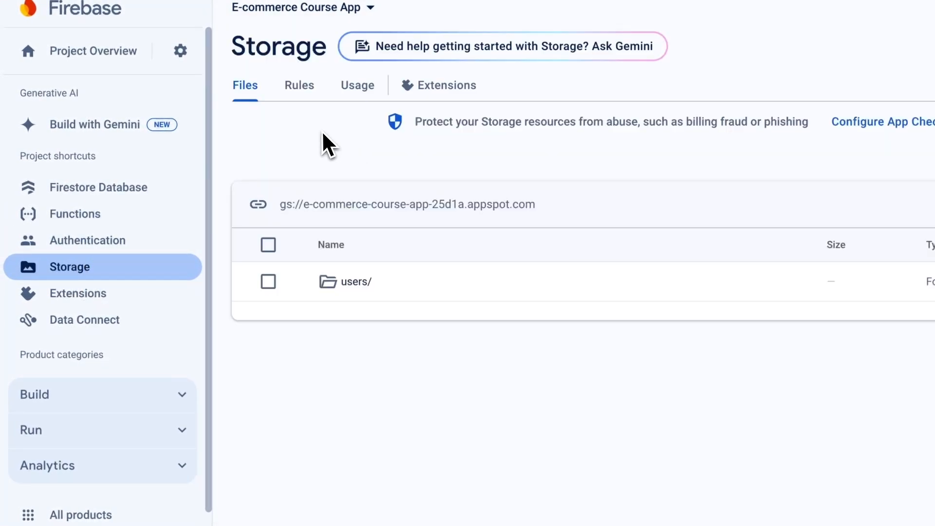
Review the Storage security rules and the deployed Cloud Firestore rules in the Firebase console, and return to FlutterFlow's Firestore settings
{"action": "left_click", "coordinate": [305, 91]}
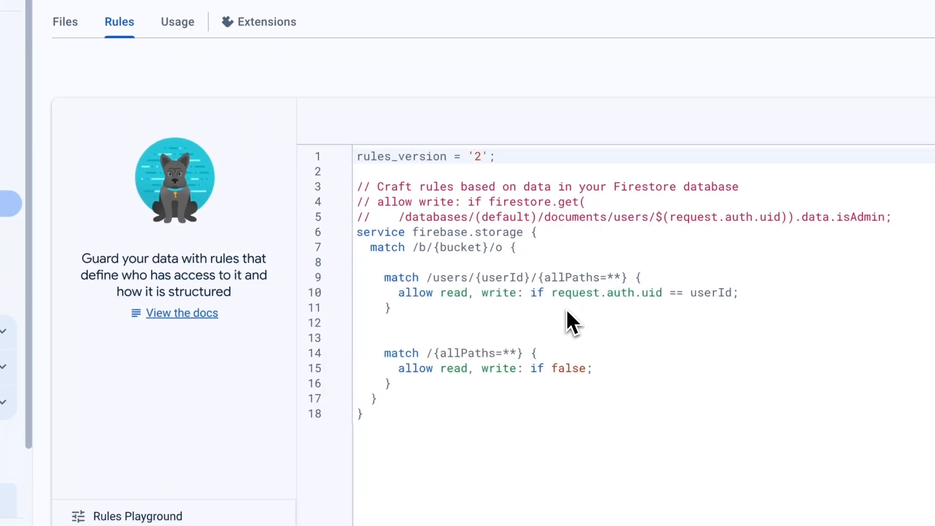
{"action": "left_click", "coordinate": [79, 190]}
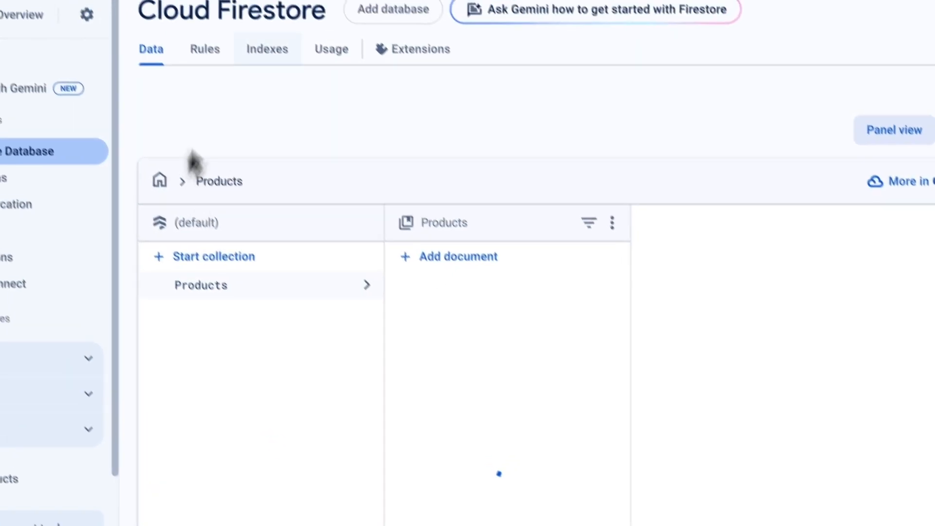
{"action": "left_click", "coordinate": [204, 49]}
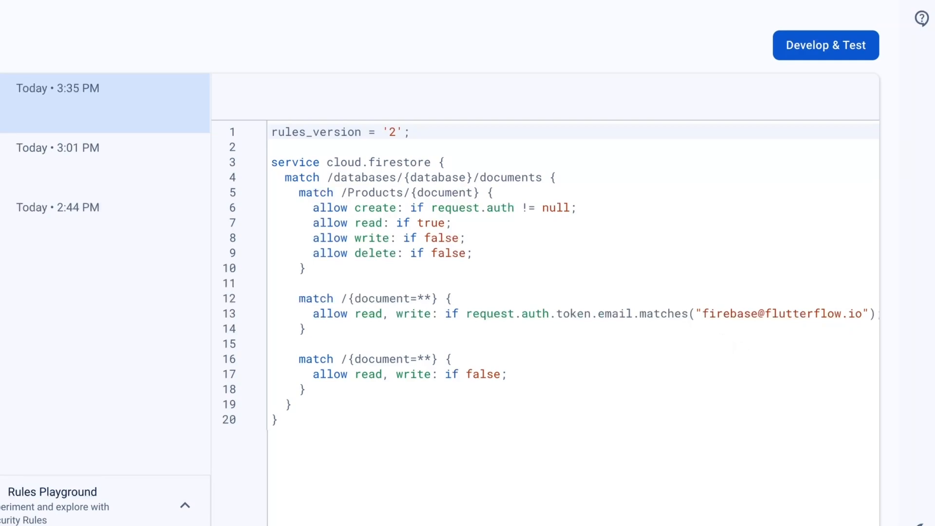
{"action": "left_click", "coordinate": [561, 239]}
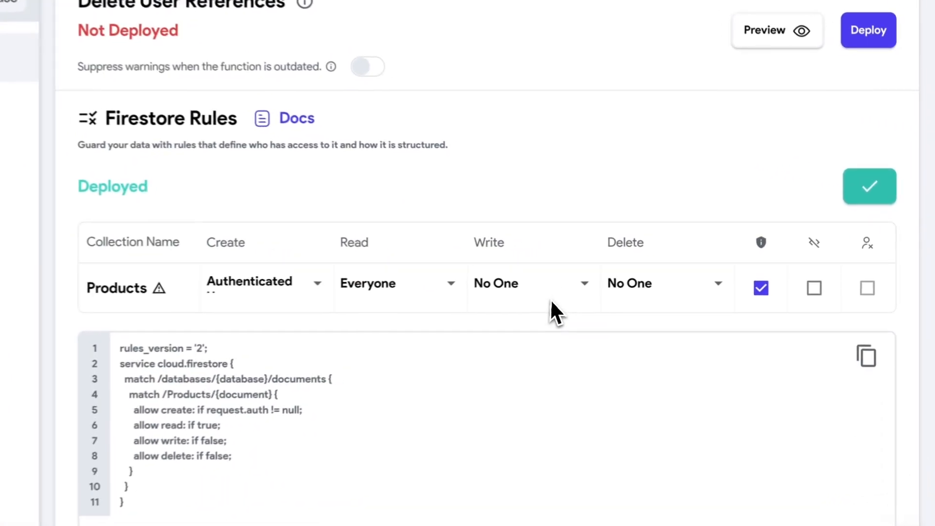
Restrict writing Products documents to Authenticated Users and deploy the updated Firestore rules
{"action": "left_click", "coordinate": [586, 290]}
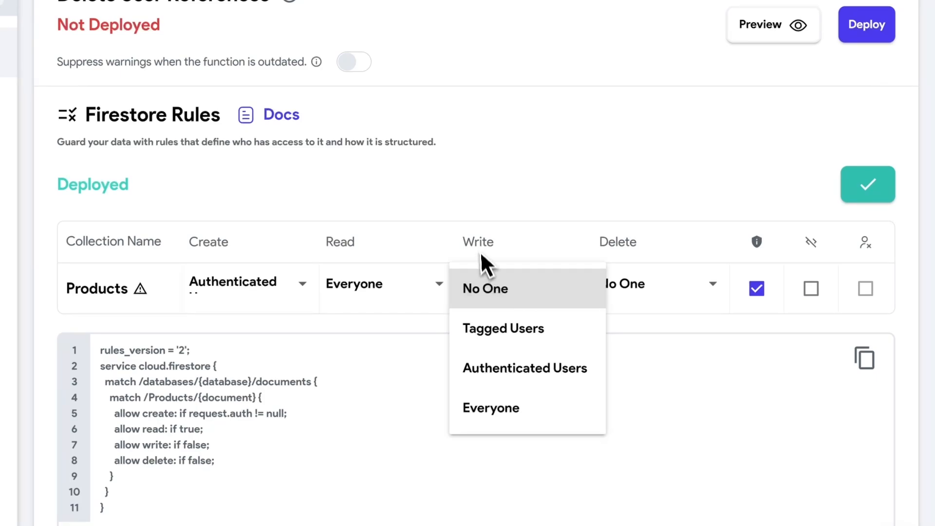
{"action": "left_click", "coordinate": [498, 374]}
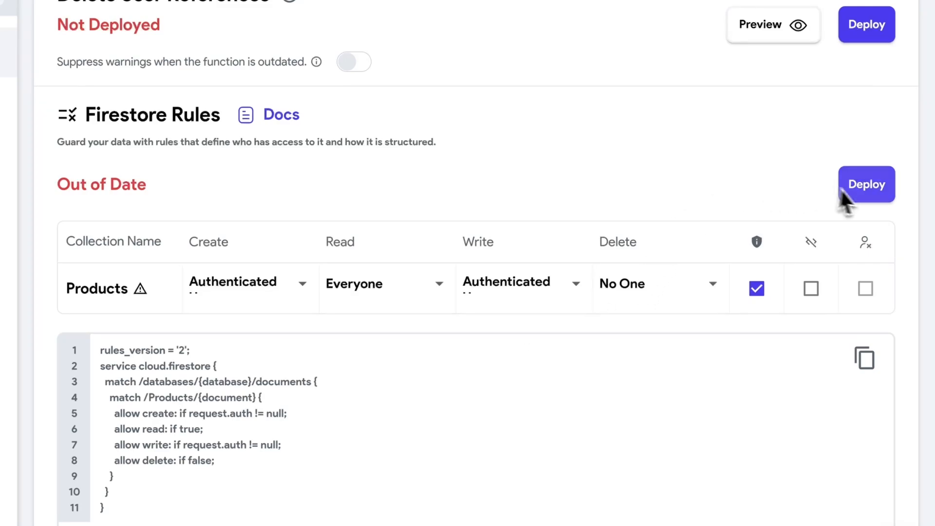
{"action": "left_click", "coordinate": [867, 192]}
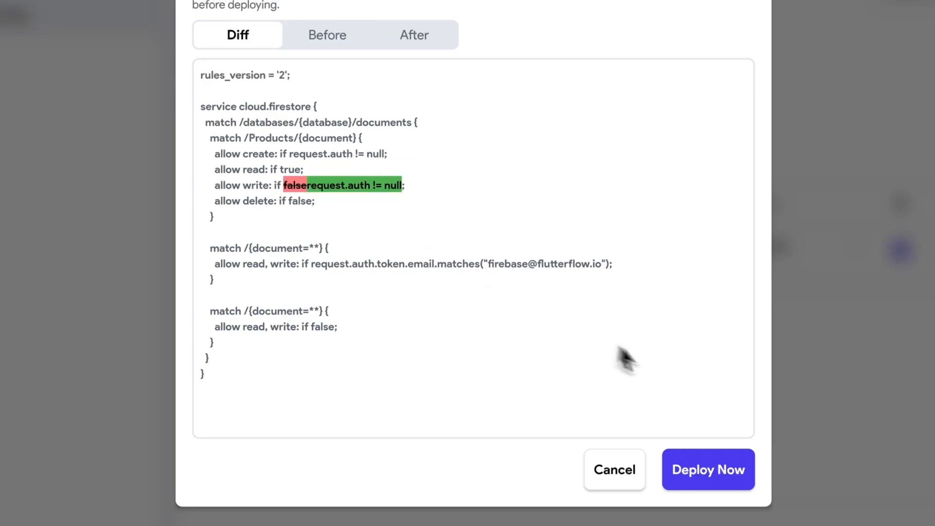
{"action": "left_click", "coordinate": [621, 465]}
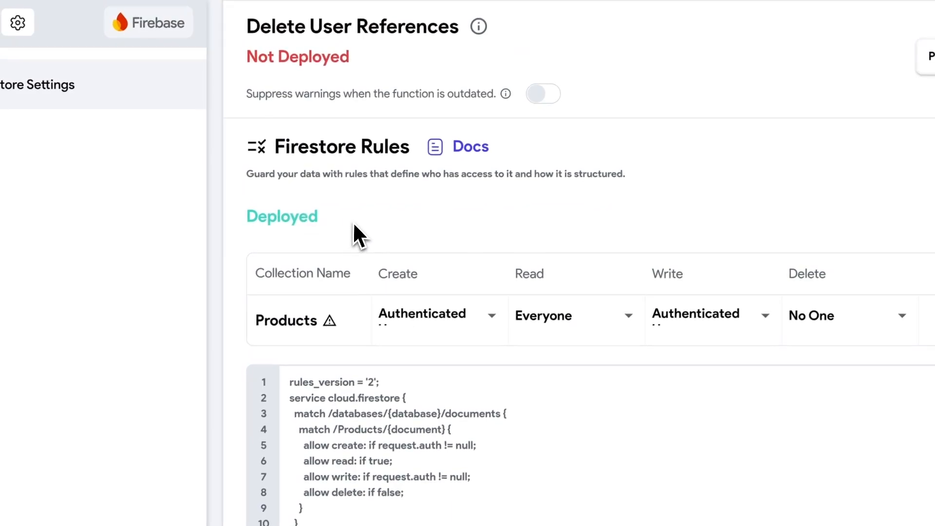
Enable the Users Collection setting in Firestore Settings and view which collections can be selected for new users
{"action": "scroll", "coordinate": [372, 229], "scroll_direction": "up", "scroll_amount": 8}
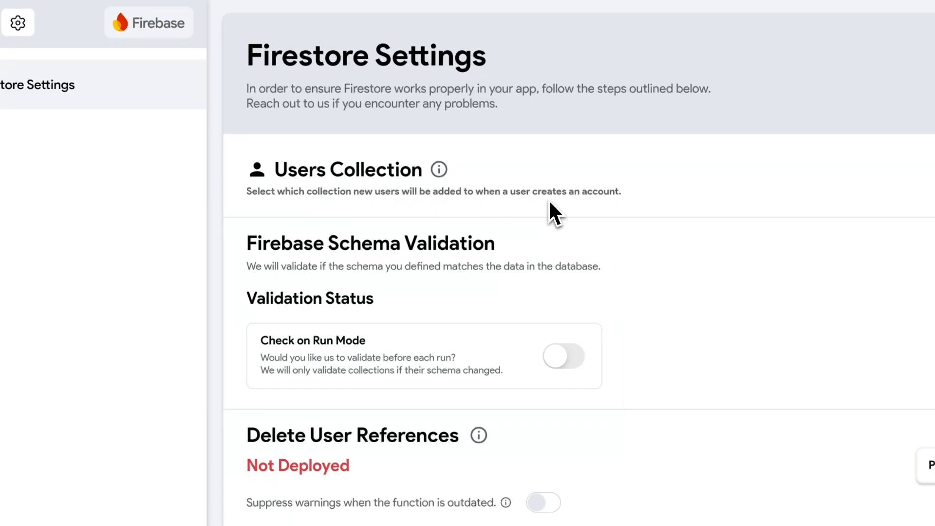
{"action": "left_click", "coordinate": [889, 195]}
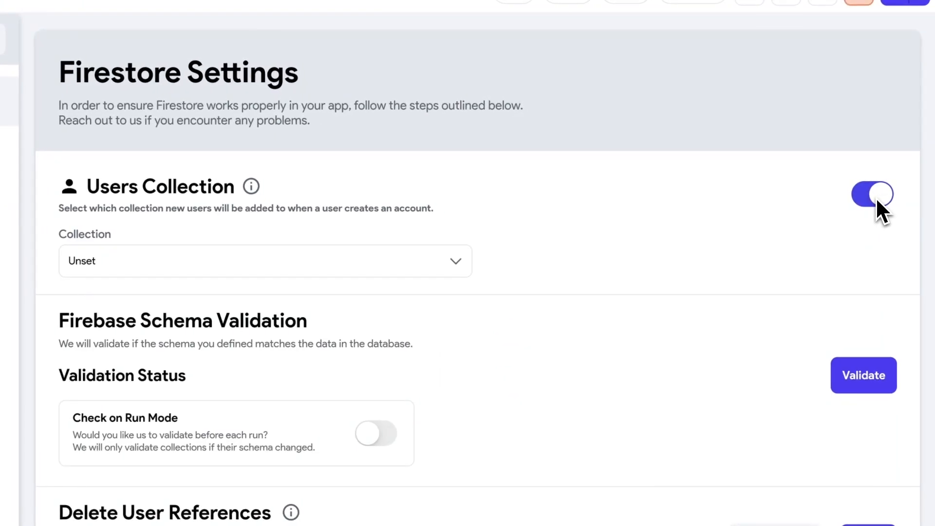
{"action": "left_click", "coordinate": [194, 263]}
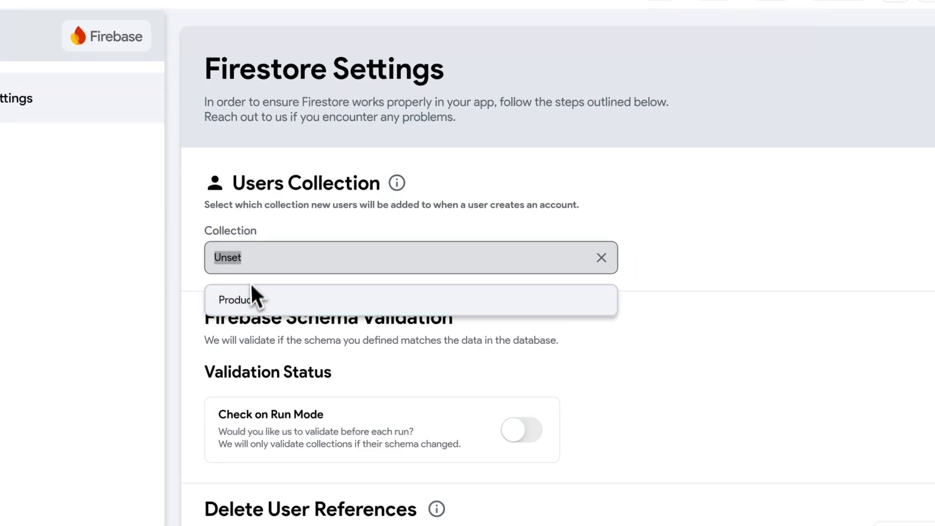
{"action": "left_click", "coordinate": [638, 242]}
Create a Users collection prepopulated with the default user fields and check the Users Collection selection in Firestore Settings
{"action": "left_click", "coordinate": [74, 75]}
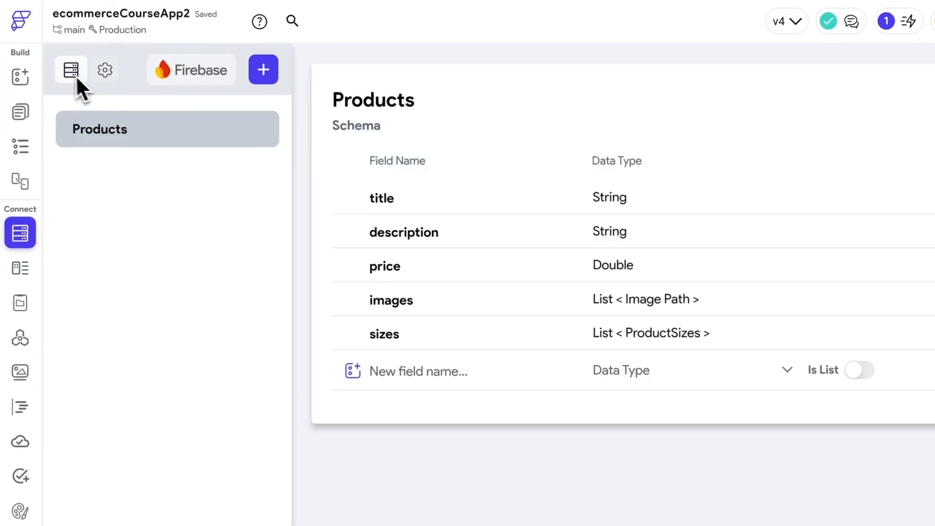
{"action": "left_click", "coordinate": [263, 69]}
{"action": "type", "text": "Us"}
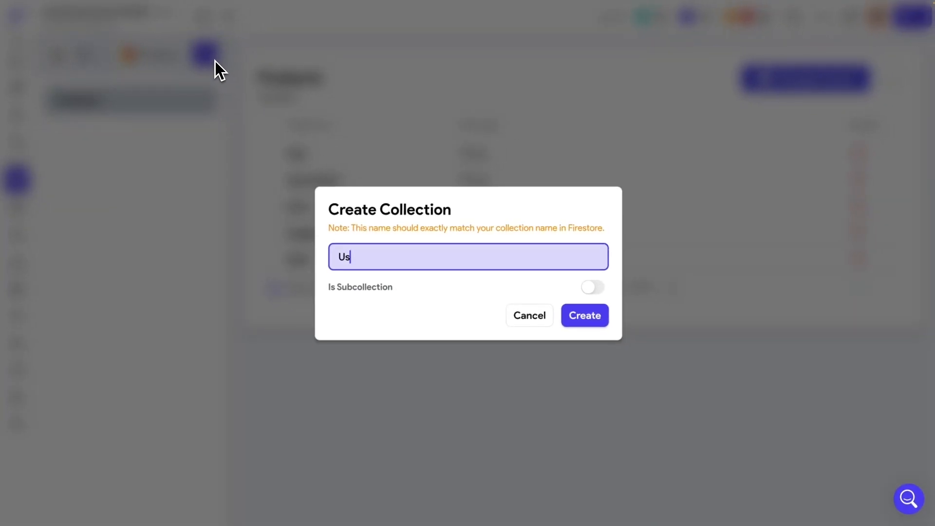
{"action": "type", "text": "ers"}
{"action": "left_click", "coordinate": [570, 315]}
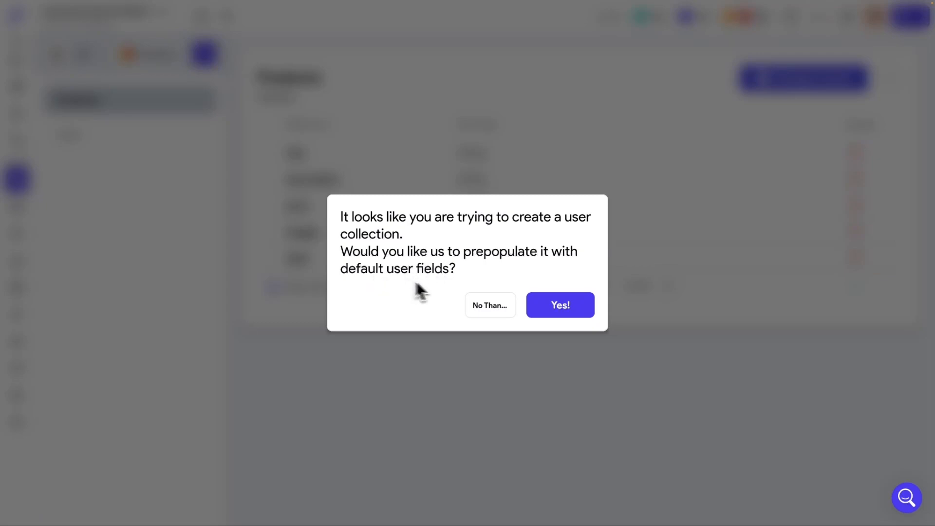
{"action": "left_click", "coordinate": [563, 310]}
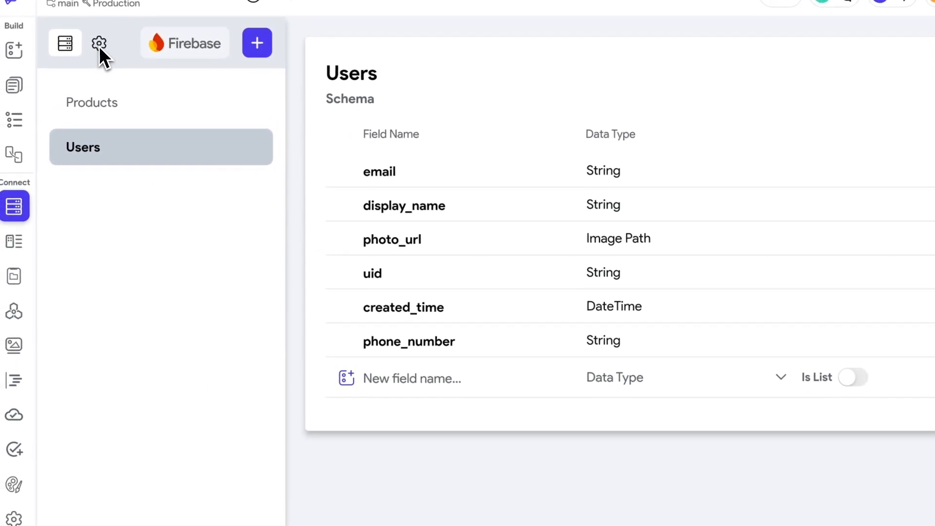
{"action": "left_click", "coordinate": [99, 44]}
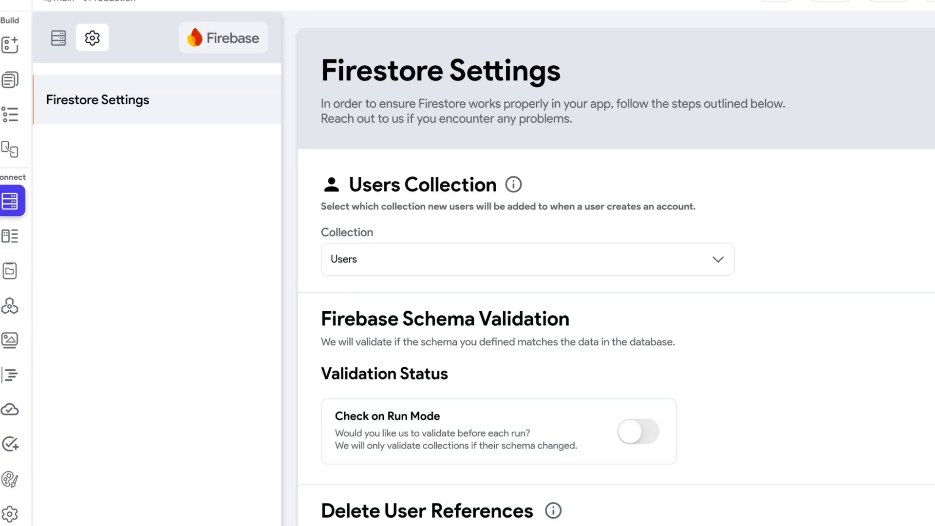
Create an Orders subcollection with Users as its parent collection
{"action": "left_click", "coordinate": [58, 38]}
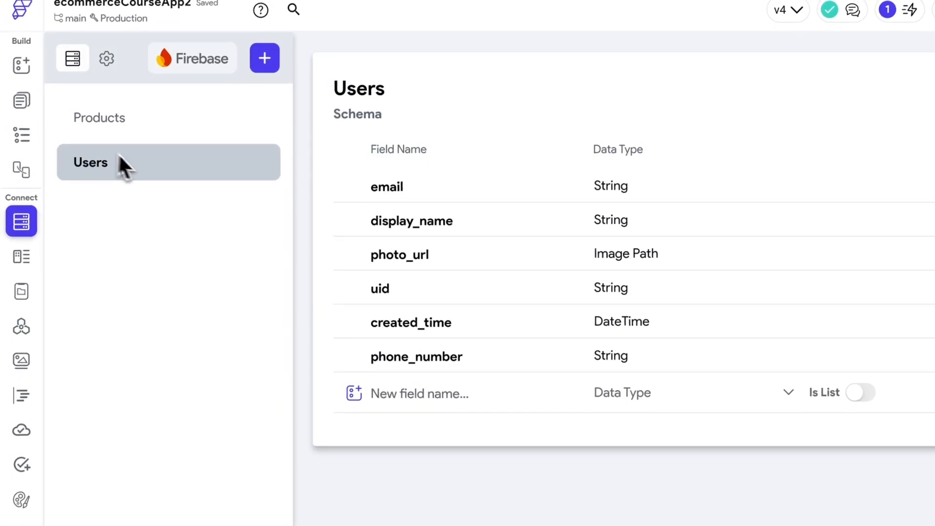
{"action": "left_click", "coordinate": [269, 59]}
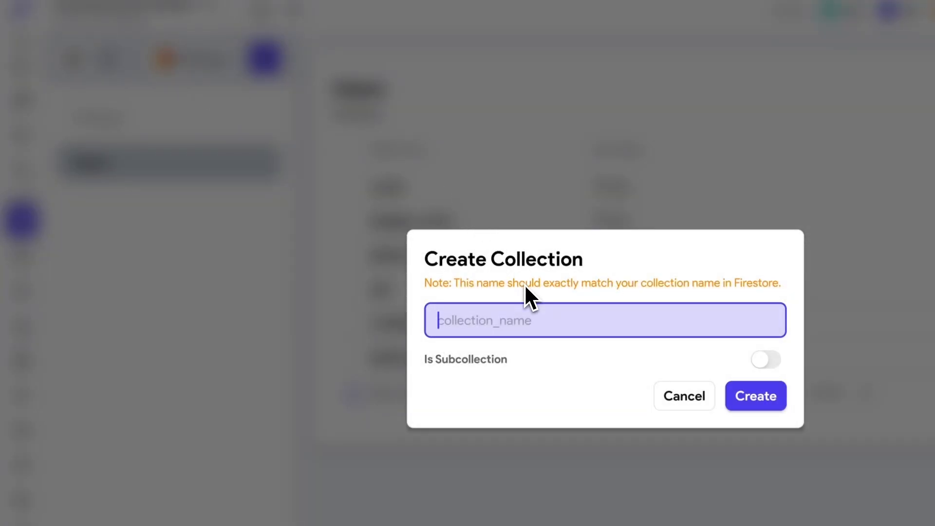
{"action": "type", "text": "Orders"}
{"action": "left_click", "coordinate": [766, 359]}
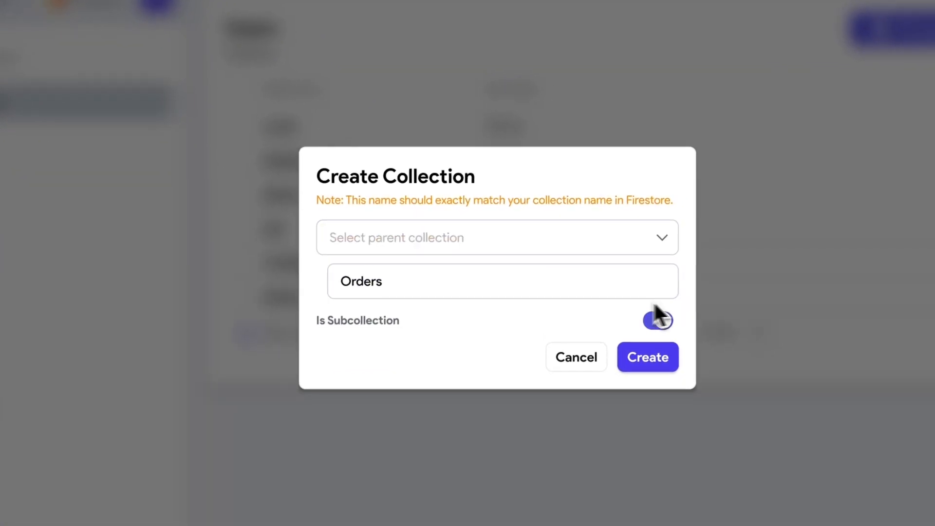
{"action": "left_click", "coordinate": [392, 243]}
{"action": "left_click", "coordinate": [367, 307]}
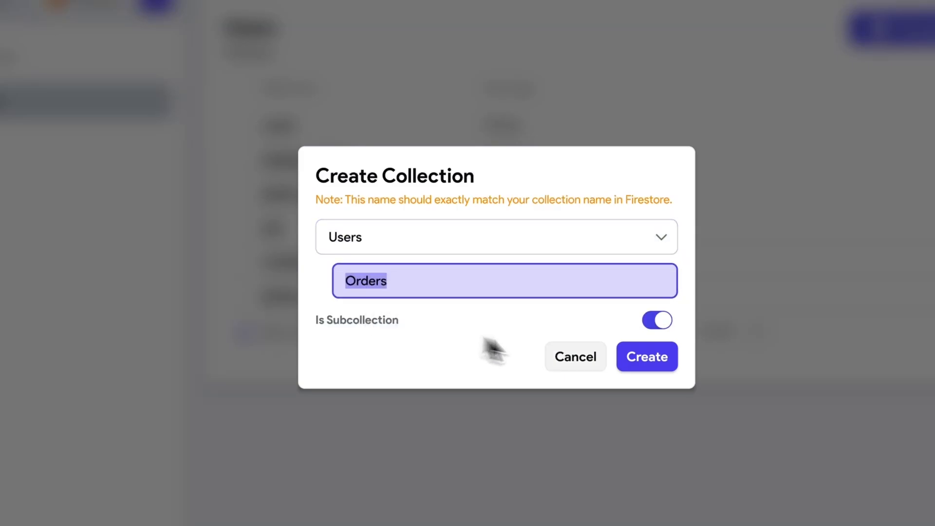
{"action": "left_click", "coordinate": [650, 363]}
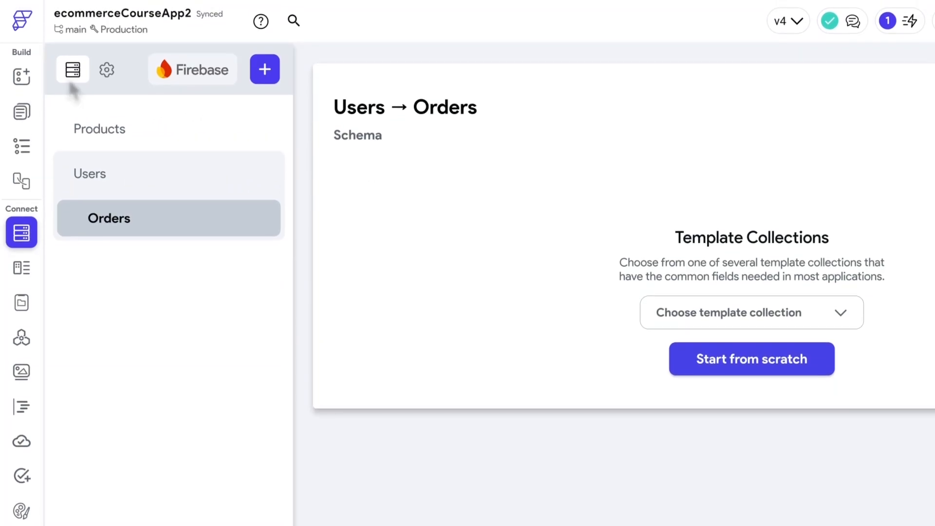
Open ProductListPage and inspect the floating action button's on-tap action that updates the products app state
{"action": "left_click", "coordinate": [26, 116]}
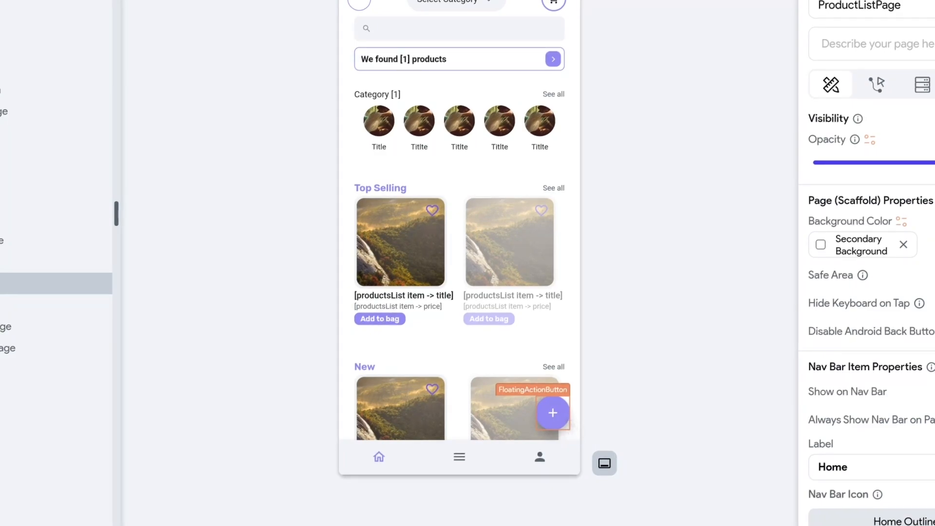
{"action": "left_click", "coordinate": [567, 417]}
{"action": "left_click", "coordinate": [789, 56]}
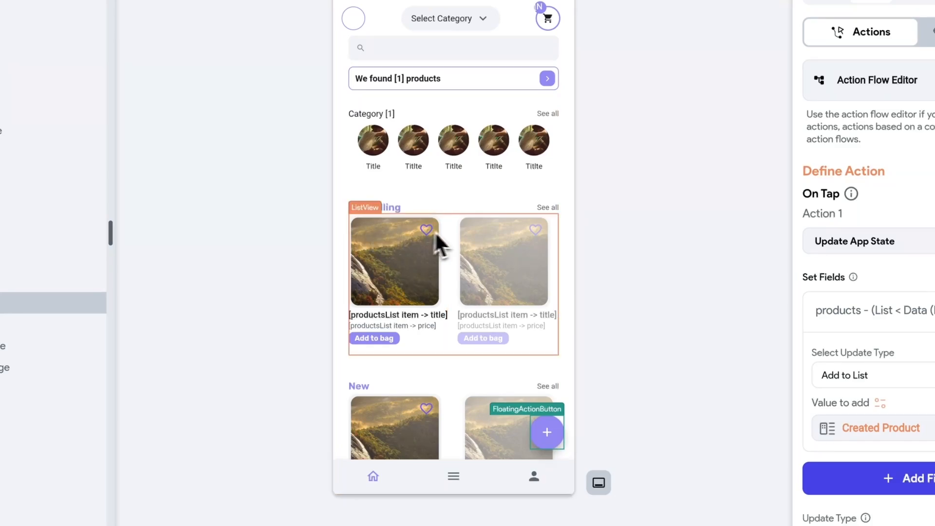
Remove the products variable generating the Top Selling ListView's children and set up a Query Collection backend query on Products
{"action": "left_click", "coordinate": [555, 236]}
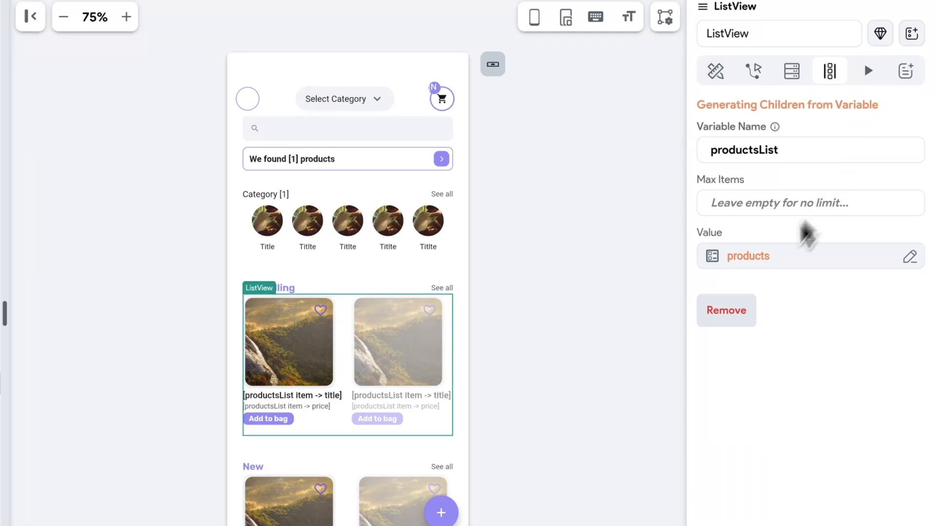
{"action": "left_click", "coordinate": [733, 319]}
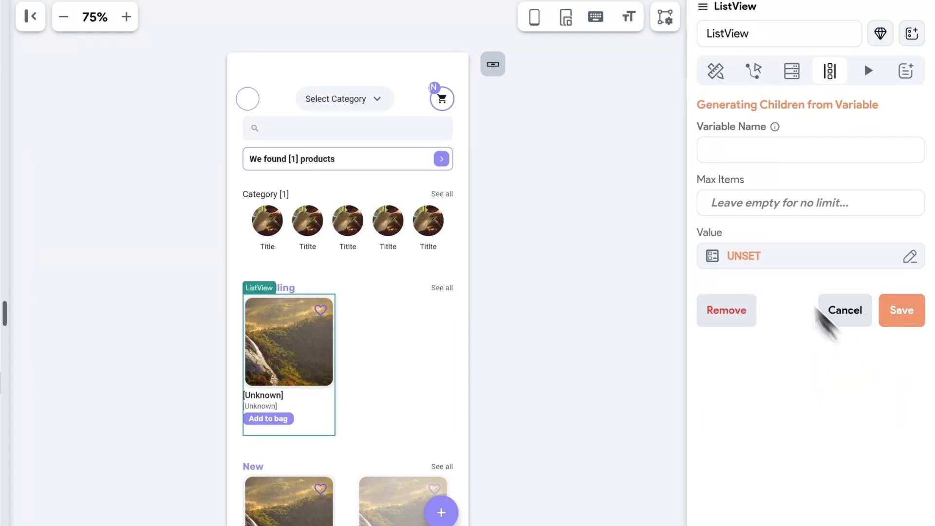
{"action": "left_click", "coordinate": [789, 72]}
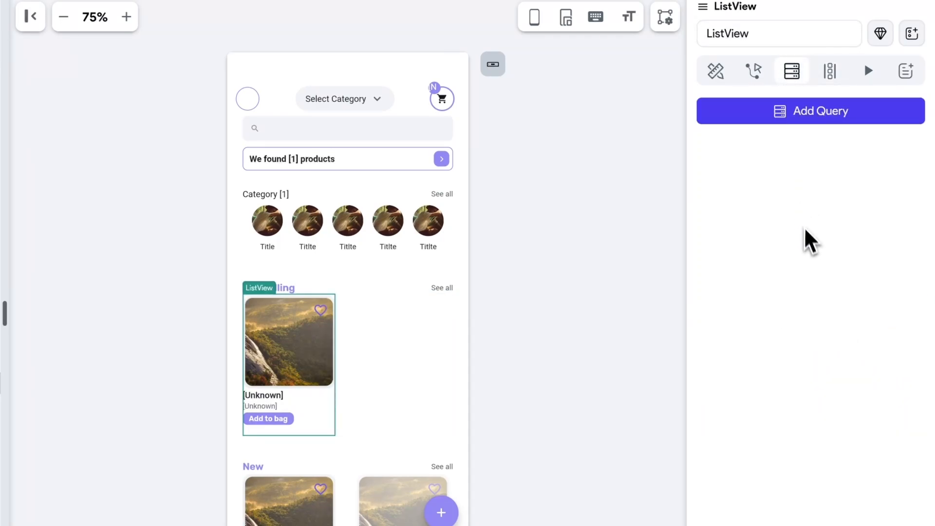
{"action": "left_click", "coordinate": [822, 119]}
{"action": "left_click", "coordinate": [510, 116]}
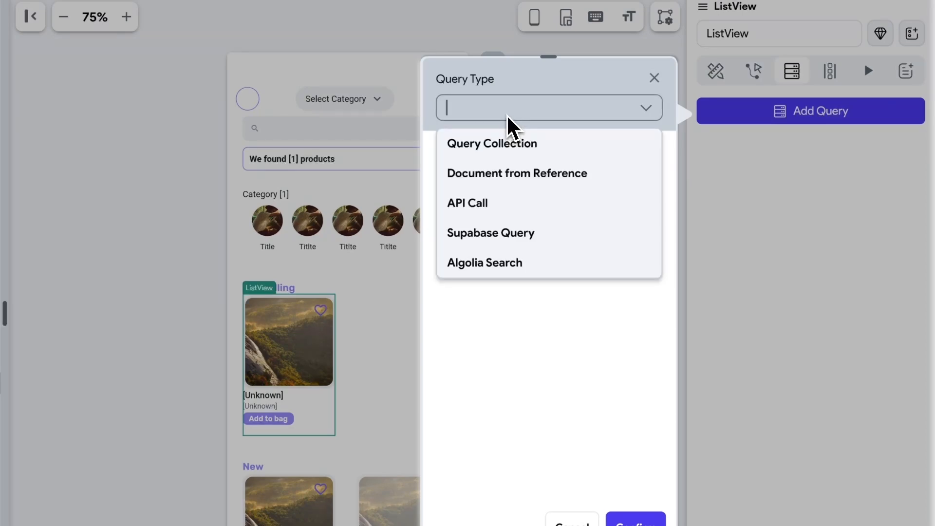
{"action": "left_click", "coordinate": [514, 161]}
{"action": "left_click", "coordinate": [483, 213]}
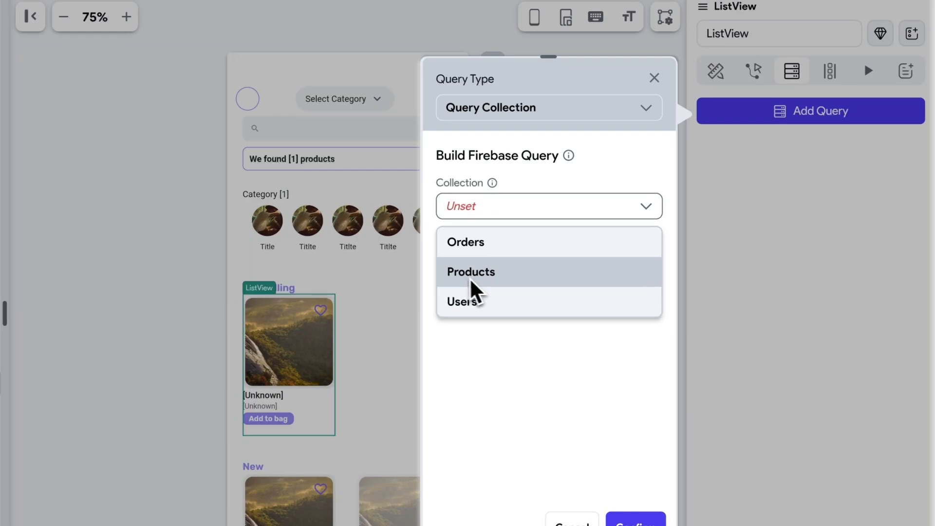
{"action": "left_click", "coordinate": [487, 279]}
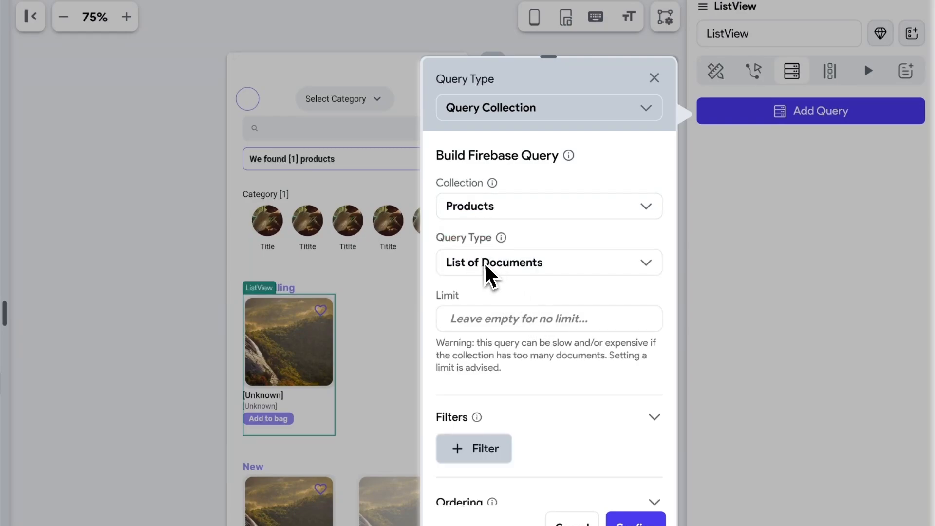
Try the Single Document and Count query types for the Products query and return it to List of Documents
{"action": "scroll", "coordinate": [490, 271], "scroll_direction": "down", "scroll_amount": 1}
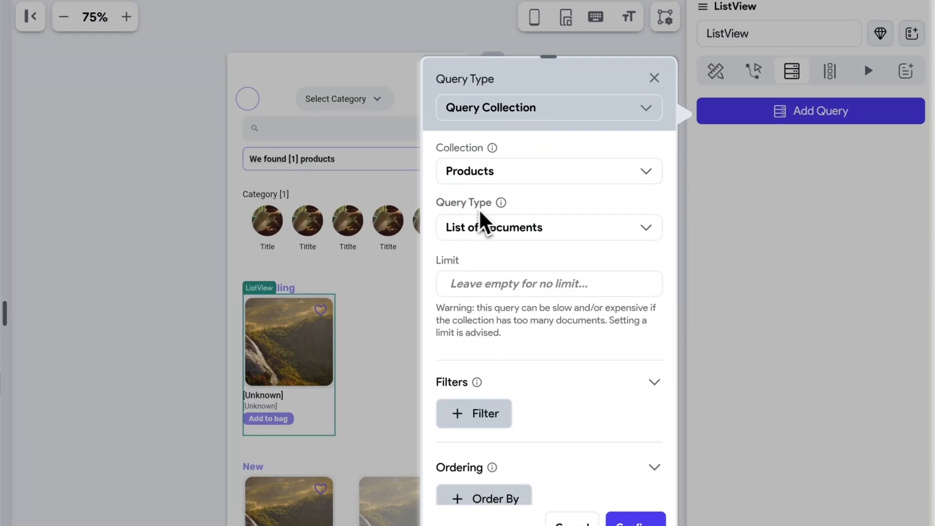
{"action": "left_click", "coordinate": [505, 239]}
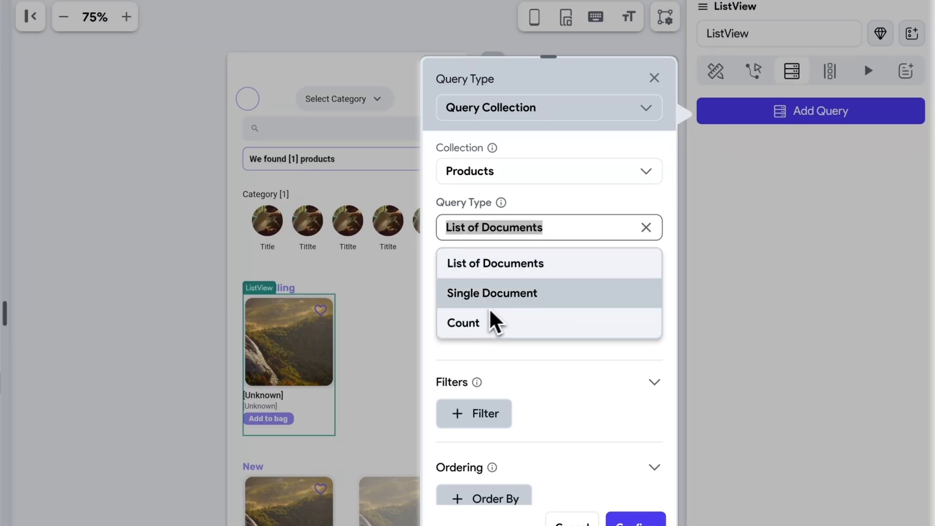
{"action": "left_click", "coordinate": [512, 299]}
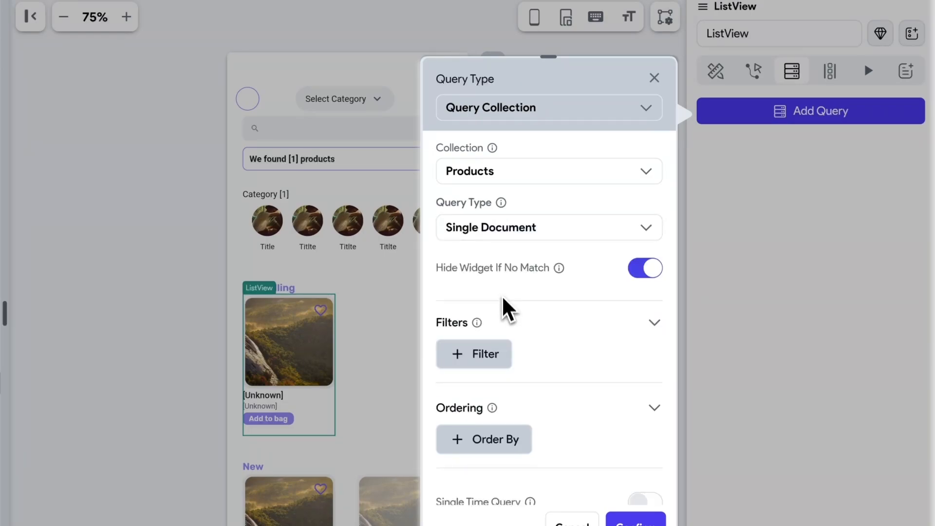
{"action": "left_click", "coordinate": [502, 236]}
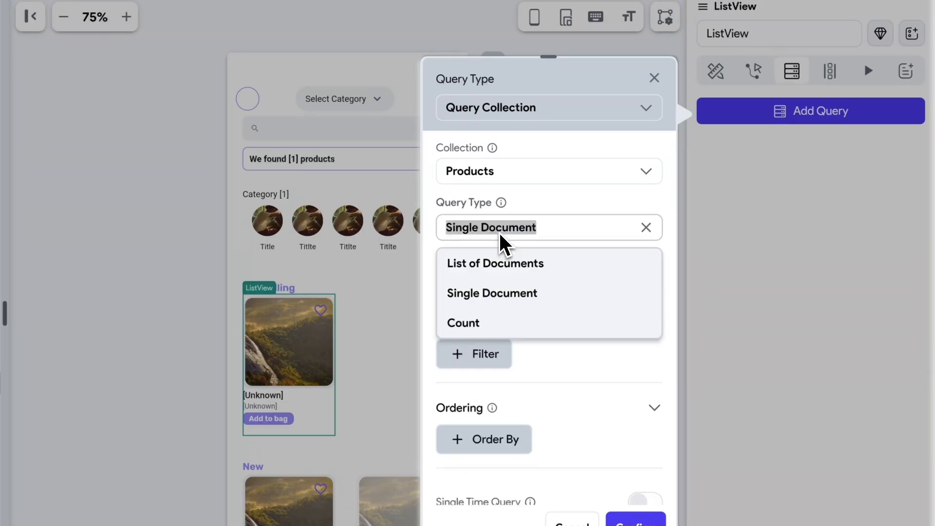
{"action": "left_click", "coordinate": [477, 330]}
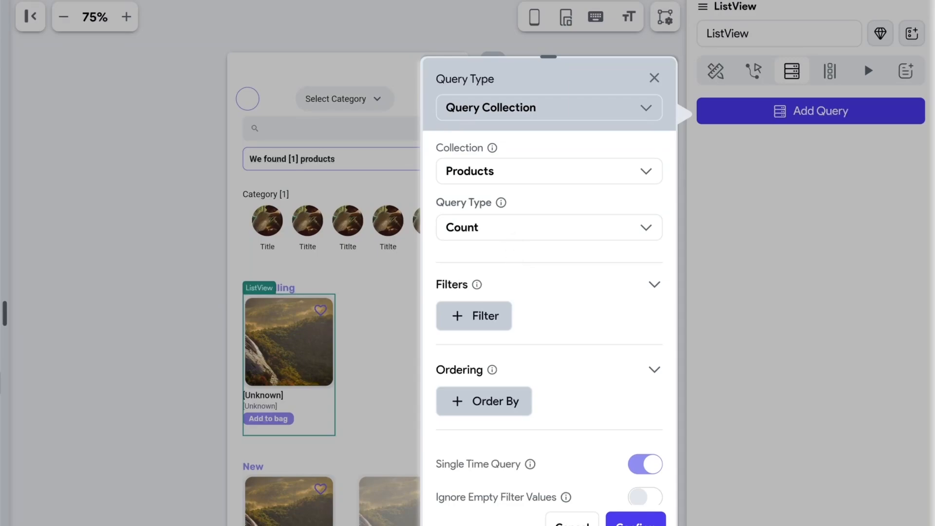
{"action": "left_click", "coordinate": [509, 234]}
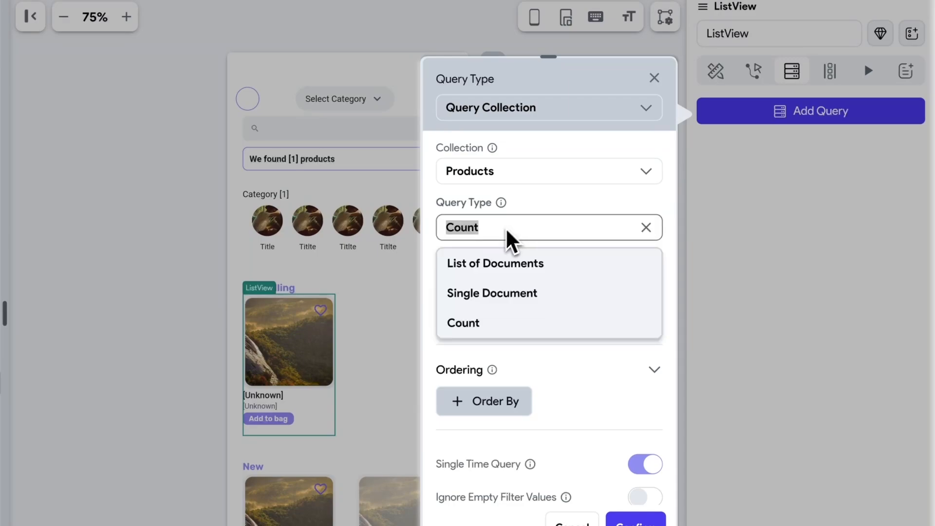
{"action": "left_click", "coordinate": [509, 273]}
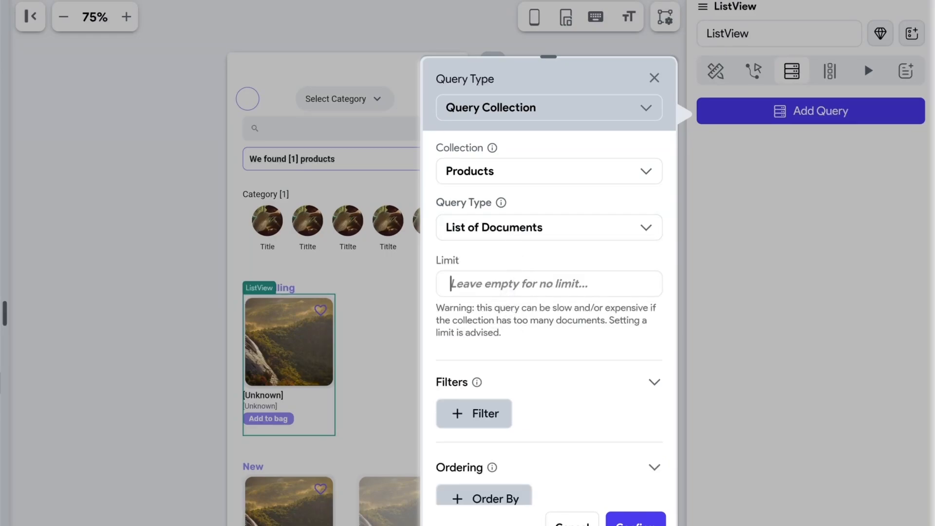
Limit the Products query to 10 documents and try adding a filter, discarding it again
{"action": "type", "text": "10"}
{"action": "scroll", "coordinate": [507, 297], "scroll_direction": "down", "scroll_amount": 3}
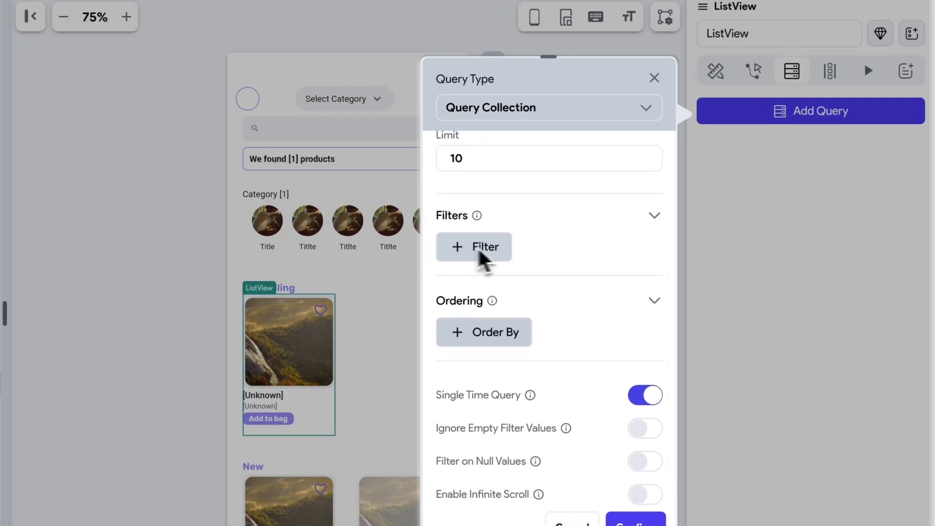
{"action": "left_click", "coordinate": [492, 257]}
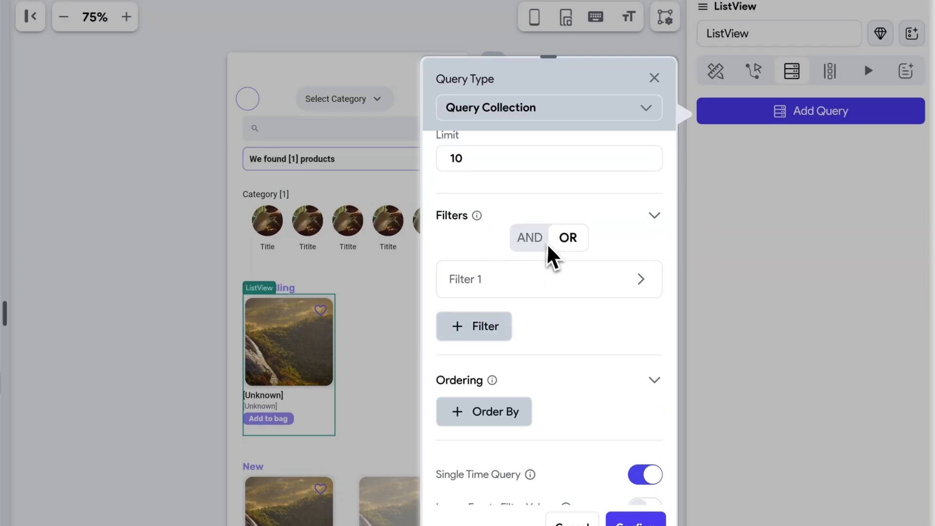
{"action": "left_click", "coordinate": [600, 279]}
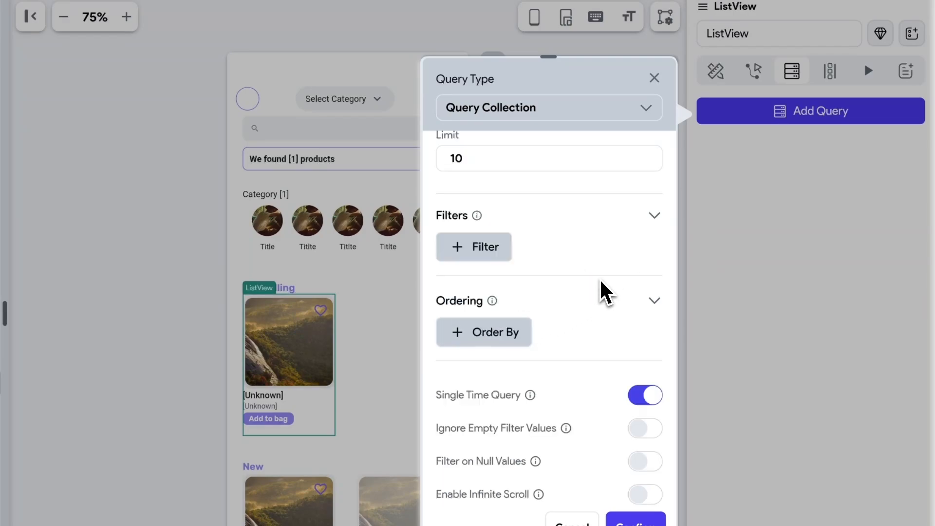
Order the Products query by the price field in Decreasing order and collapse the ordering entry
{"action": "scroll", "coordinate": [540, 351], "scroll_direction": "down", "scroll_amount": 1}
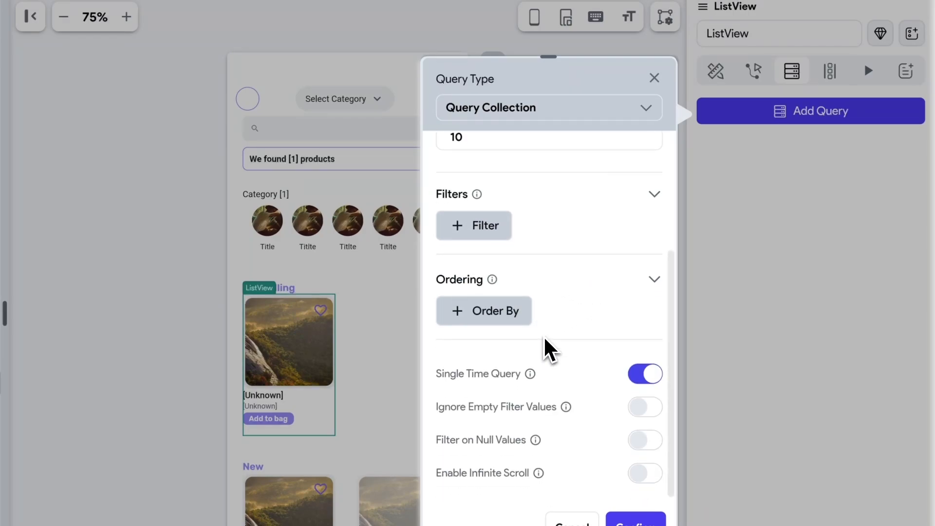
{"action": "left_click", "coordinate": [496, 318]}
{"action": "scroll", "coordinate": [516, 336], "scroll_direction": "down", "scroll_amount": 2}
{"action": "left_click", "coordinate": [499, 341]}
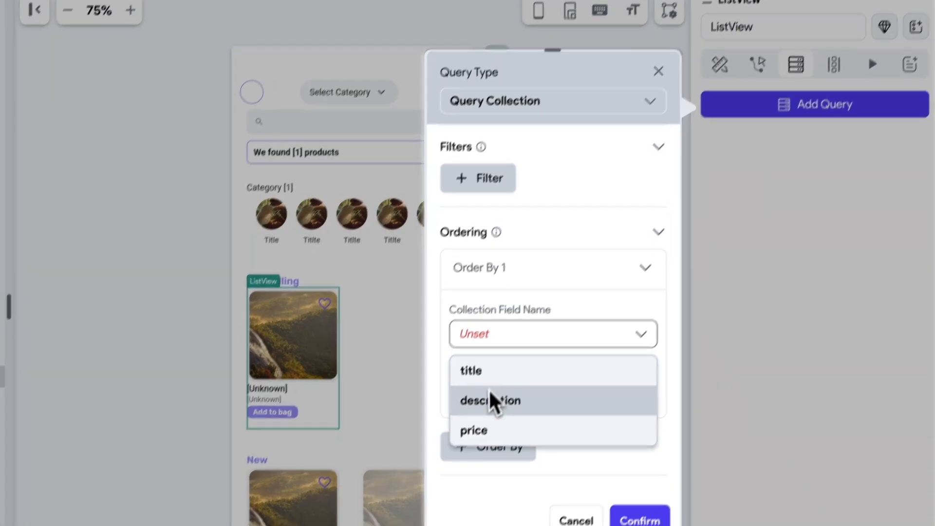
{"action": "left_click", "coordinate": [479, 439]}
{"action": "left_click", "coordinate": [550, 344]}
{"action": "left_click", "coordinate": [536, 411]}
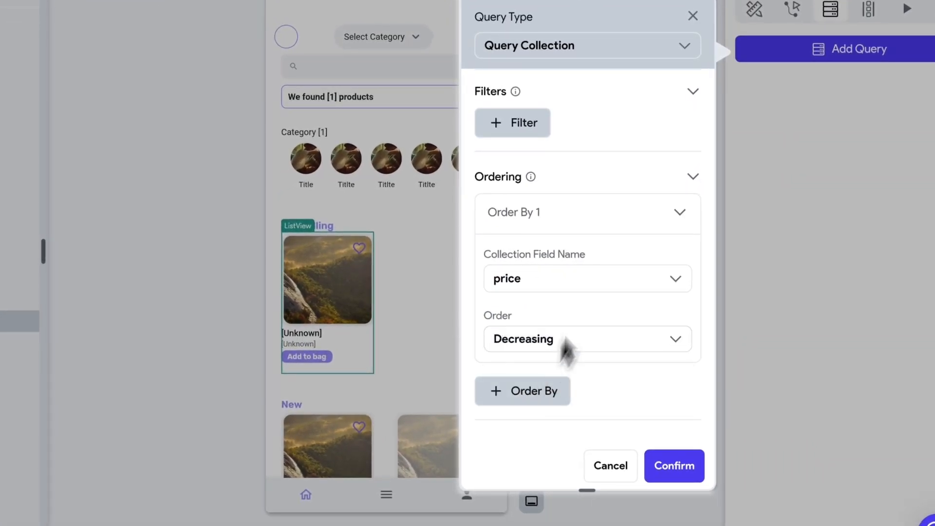
{"action": "left_click", "coordinate": [684, 214]}
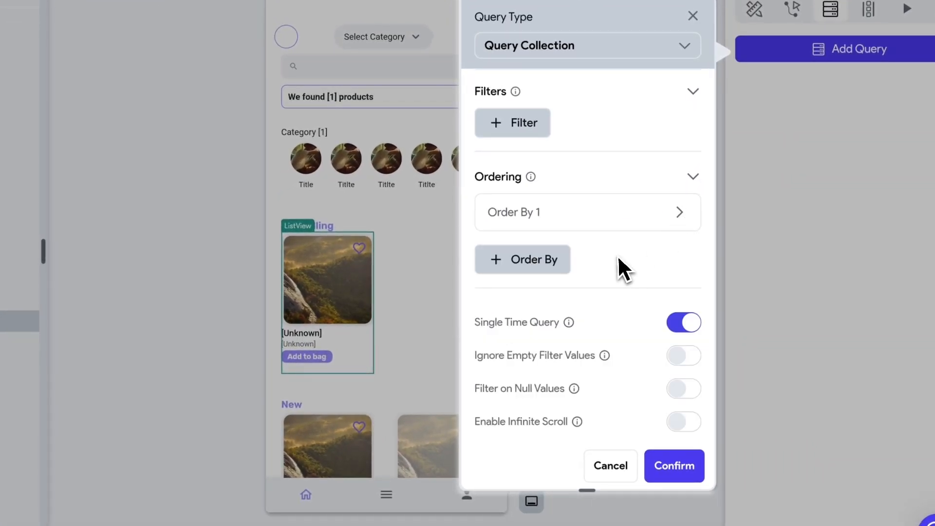
Turn off Single Time Query and confirm creating the backend query that generates the Top Selling ListView's children
{"action": "scroll", "coordinate": [615, 256], "scroll_direction": "down", "scroll_amount": 1}
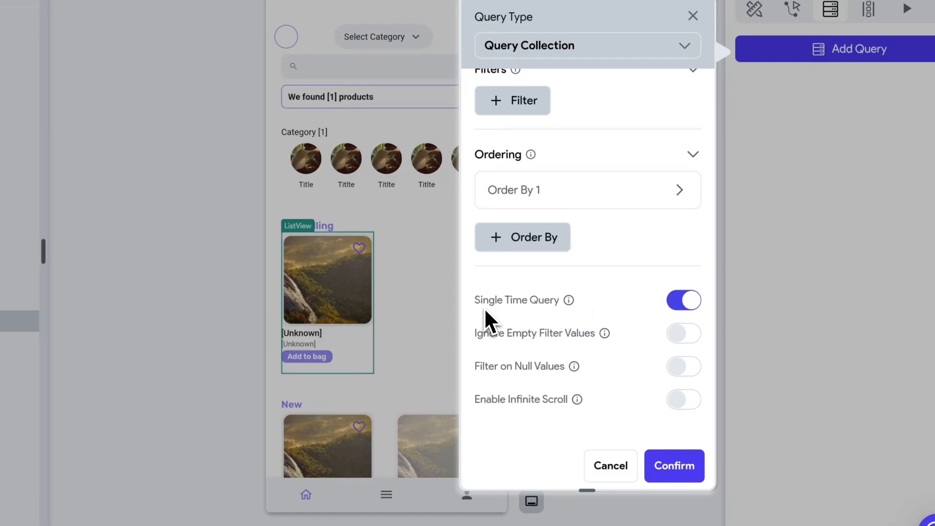
{"action": "left_click", "coordinate": [688, 304]}
{"action": "scroll", "coordinate": [604, 312], "scroll_direction": "up", "scroll_amount": 5}
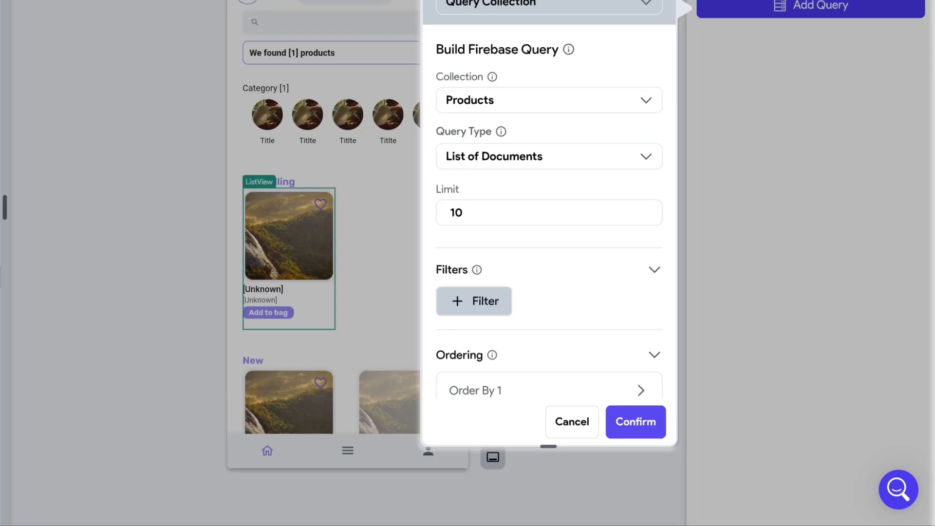
{"action": "left_click", "coordinate": [636, 421]}
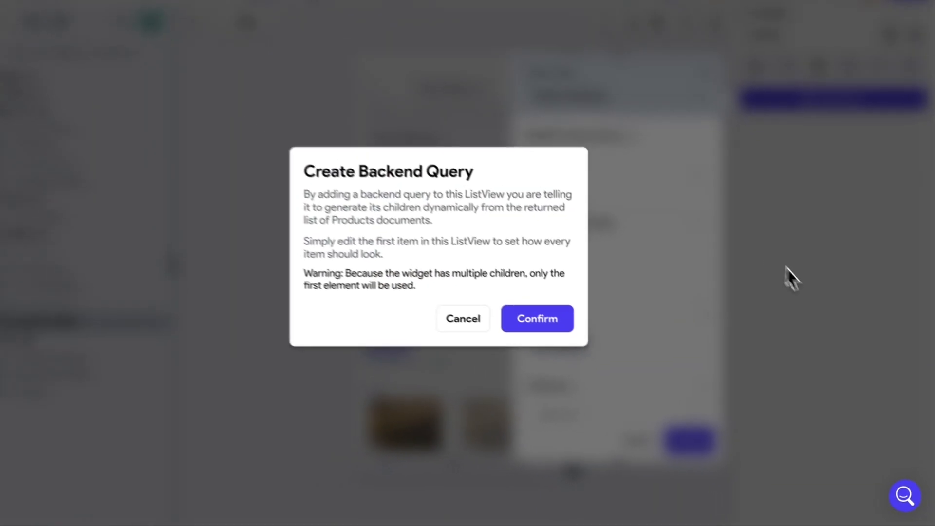
{"action": "left_click", "coordinate": [570, 330]}
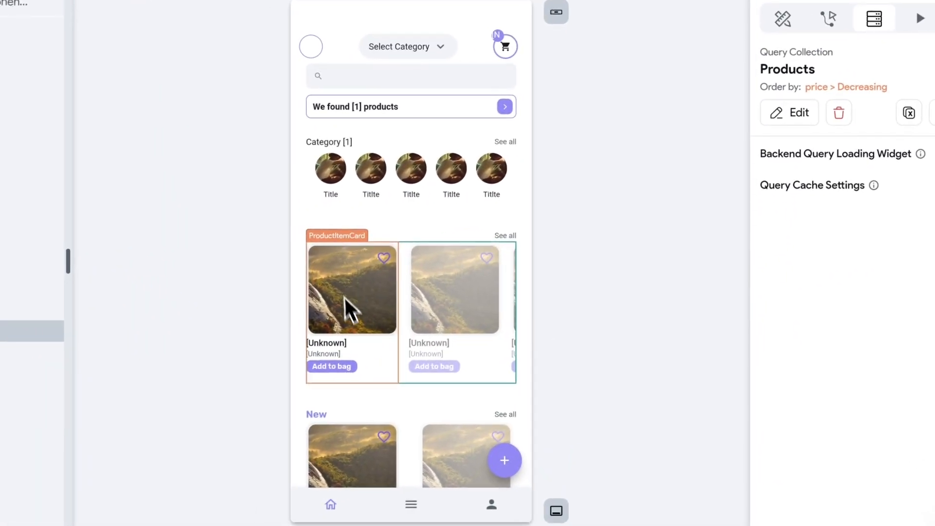
Set the Top Selling ProductItemCard's Unique Key to the Document ID of the Products Document reference
{"action": "left_click", "coordinate": [334, 350]}
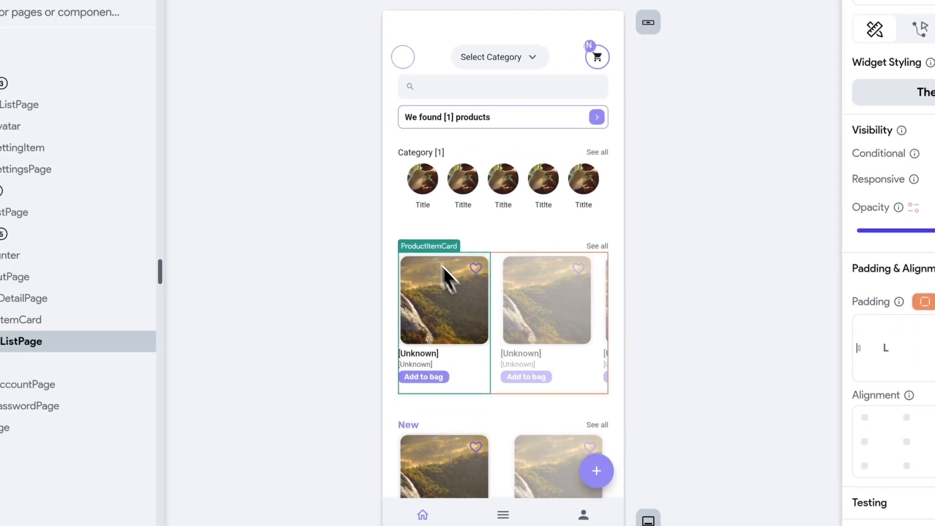
{"action": "scroll", "coordinate": [832, 376], "scroll_direction": "down", "scroll_amount": 10}
{"action": "scroll", "coordinate": [801, 360], "scroll_direction": "up", "scroll_amount": 3}
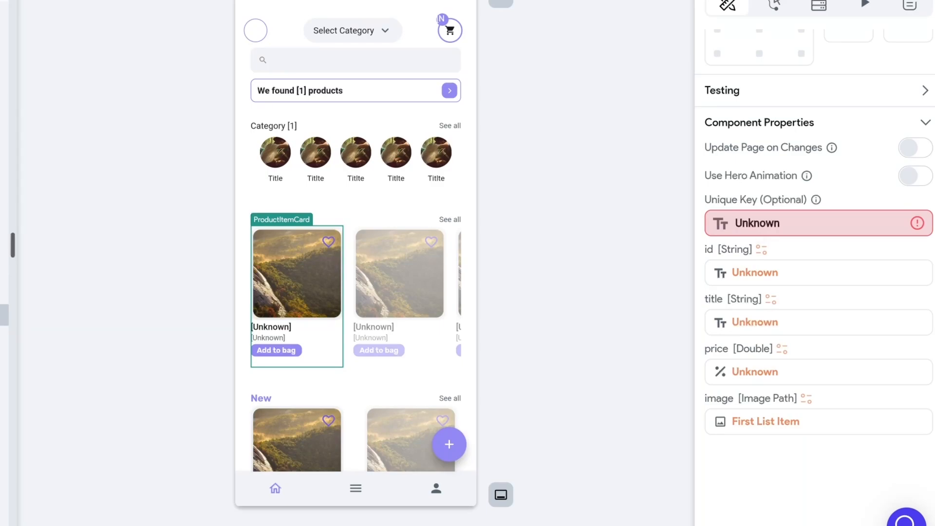
{"action": "scroll", "coordinate": [762, 218], "scroll_direction": "down", "scroll_amount": 1}
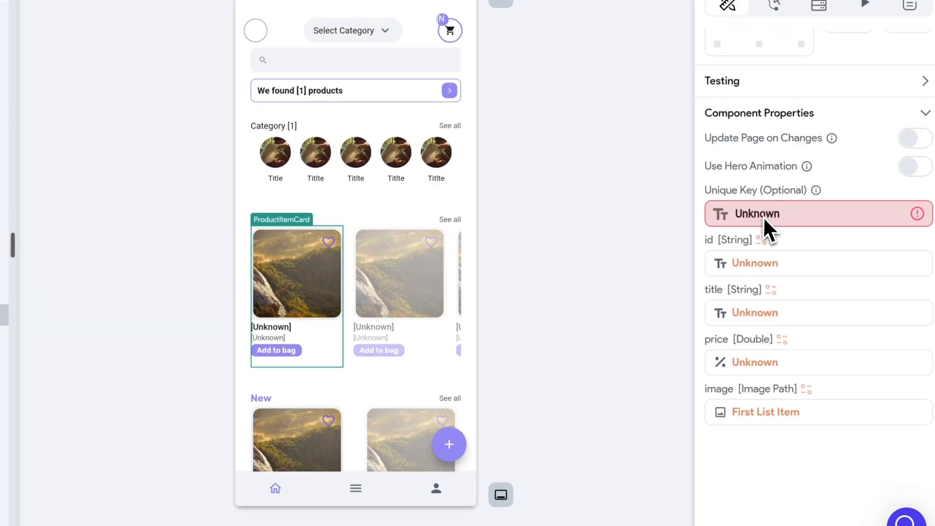
{"action": "left_click", "coordinate": [767, 217]}
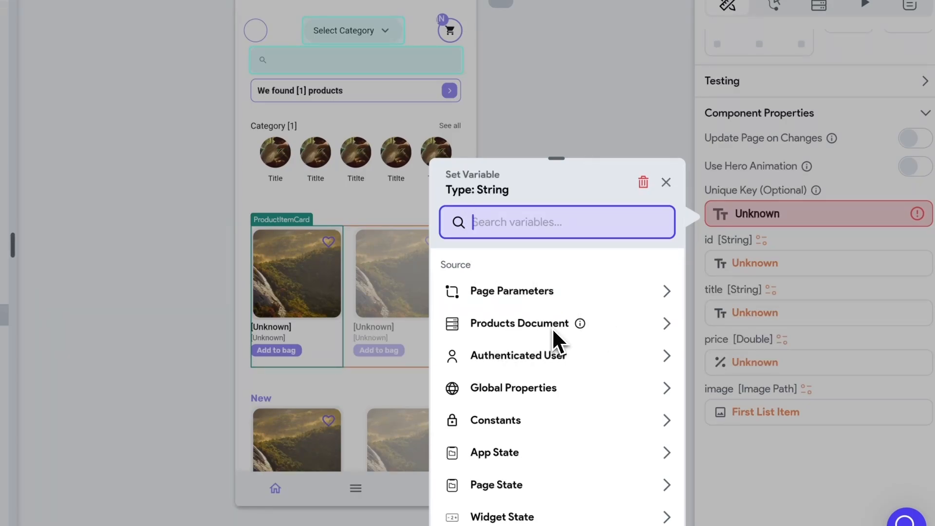
{"action": "left_click", "coordinate": [666, 323]}
{"action": "scroll", "coordinate": [535, 379], "scroll_direction": "down", "scroll_amount": 1}
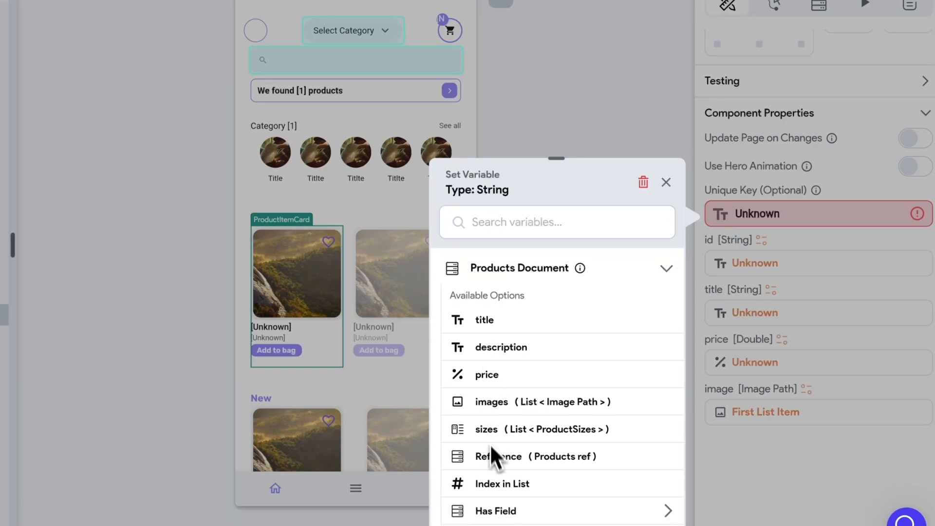
{"action": "scroll", "coordinate": [518, 485], "scroll_direction": "down", "scroll_amount": 1}
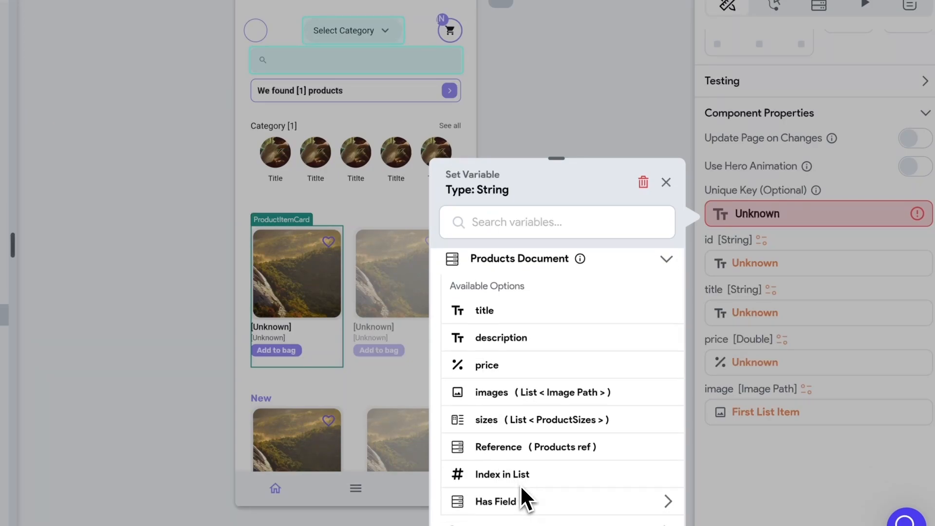
{"action": "left_click", "coordinate": [668, 458]}
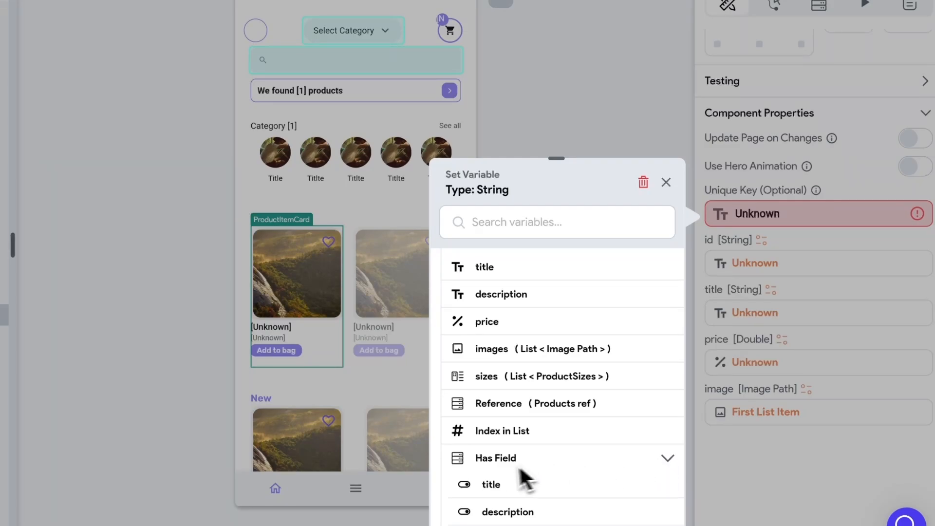
{"action": "scroll", "coordinate": [521, 470], "scroll_direction": "down", "scroll_amount": 1}
{"action": "left_click", "coordinate": [658, 399]}
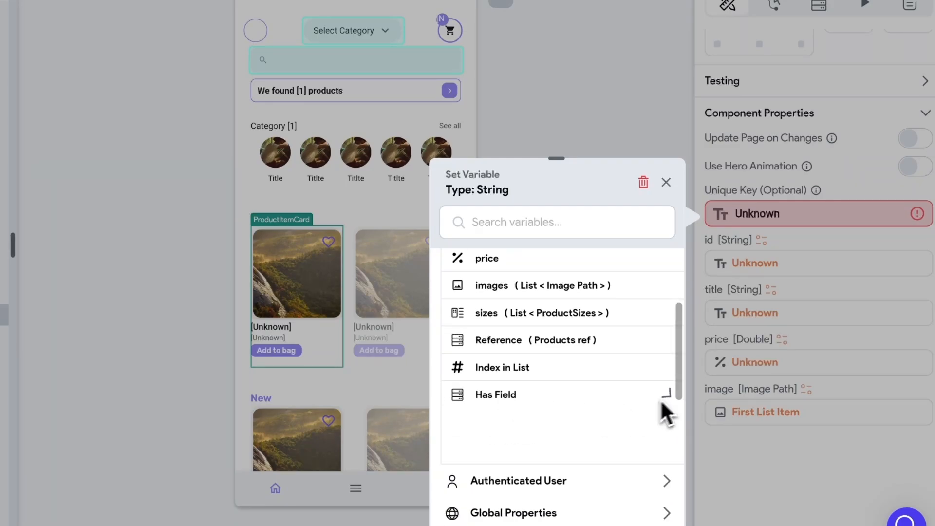
{"action": "scroll", "coordinate": [580, 419], "scroll_direction": "up", "scroll_amount": 4}
{"action": "scroll", "coordinate": [576, 422], "scroll_direction": "up", "scroll_amount": 1}
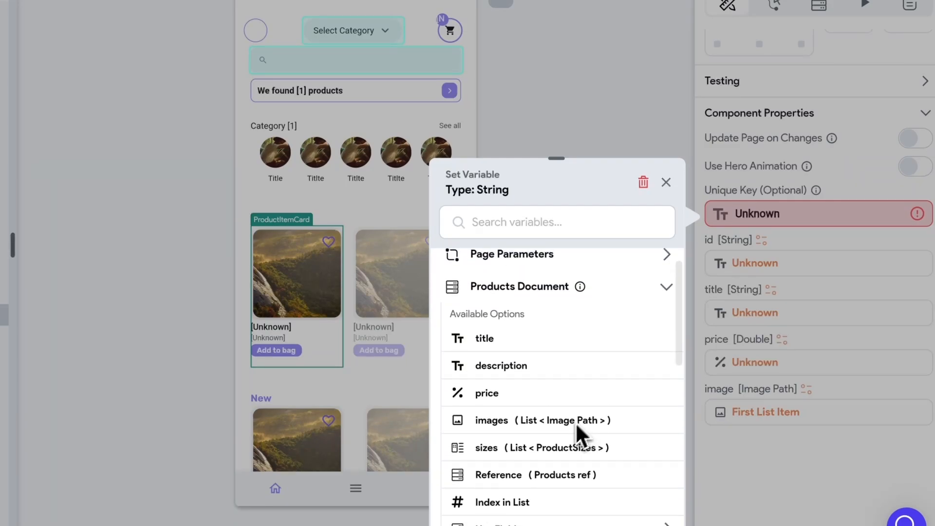
{"action": "scroll", "coordinate": [526, 495], "scroll_direction": "down", "scroll_amount": 1}
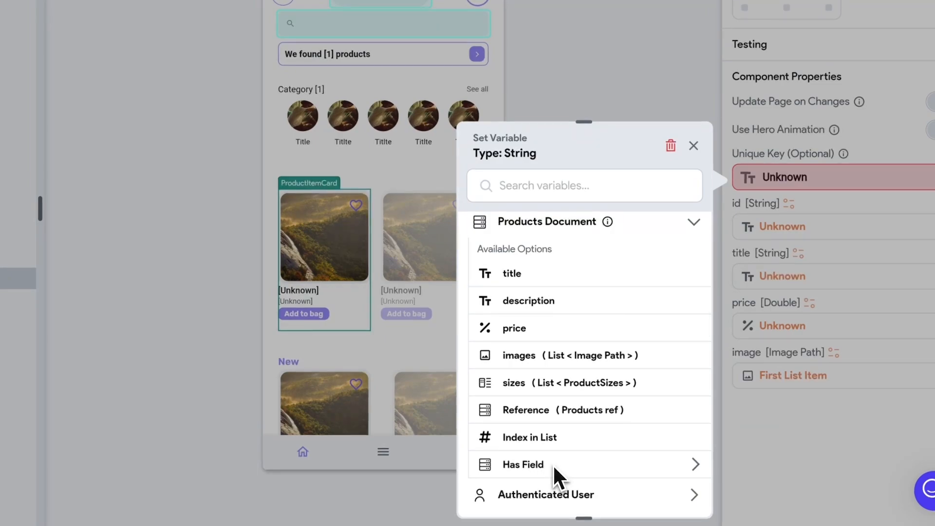
{"action": "scroll", "coordinate": [542, 446], "scroll_direction": "up", "scroll_amount": 1}
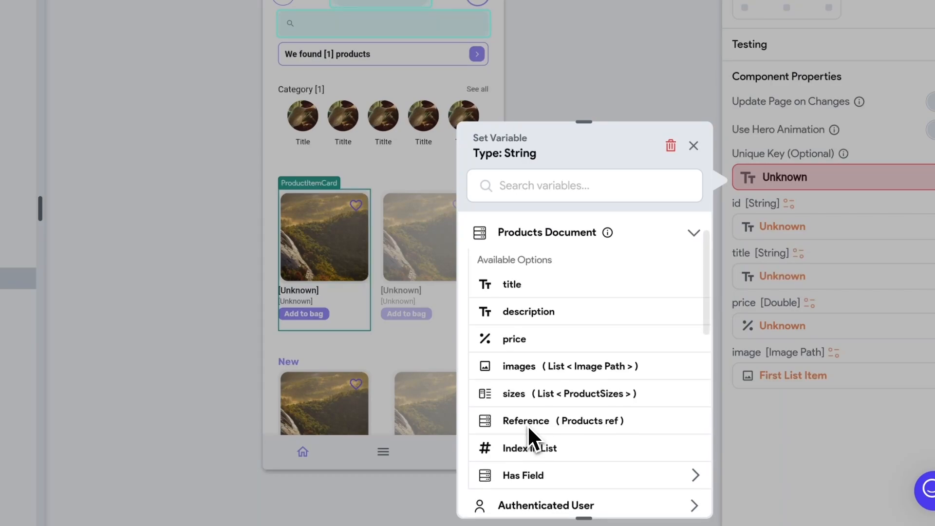
{"action": "left_click", "coordinate": [528, 424]}
{"action": "left_click", "coordinate": [653, 488]}
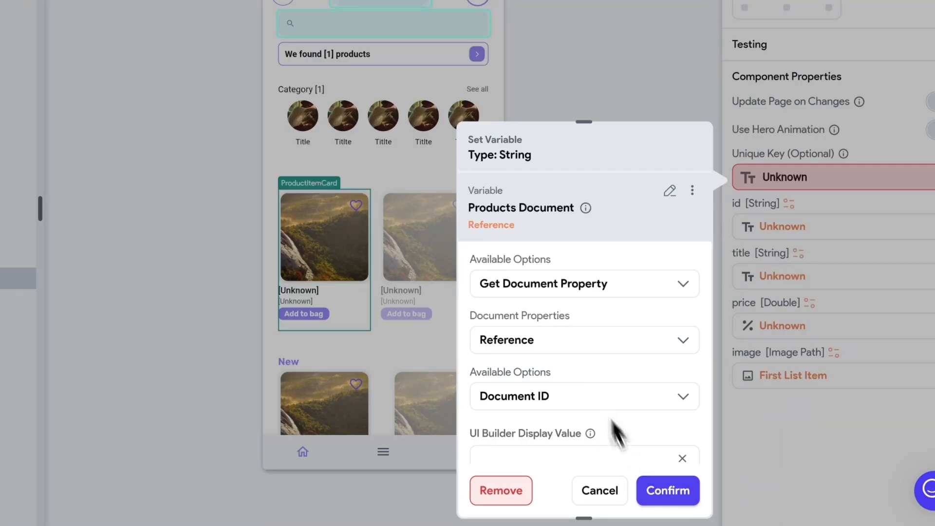
Bind the ProductItemCard's id parameter to the Document ID of the Products Document reference
{"action": "left_click", "coordinate": [763, 227]}
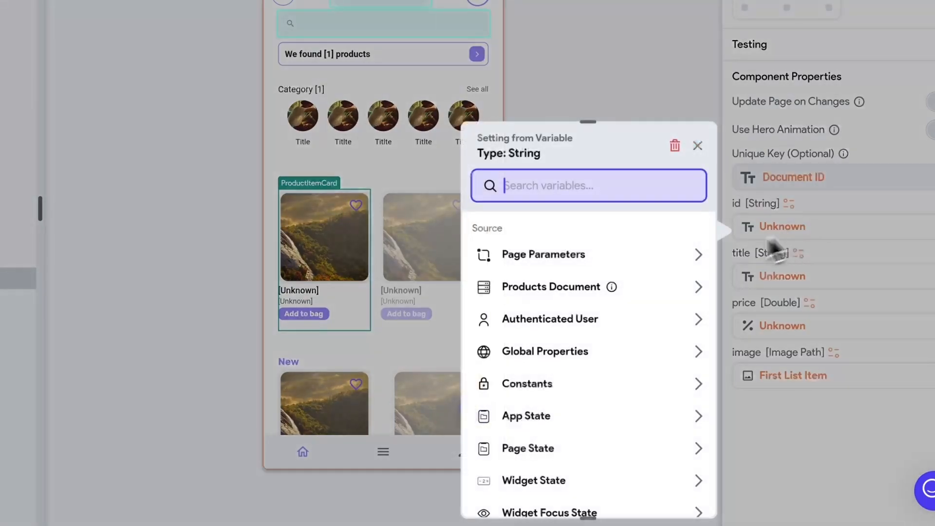
{"action": "left_click", "coordinate": [580, 290]}
{"action": "scroll", "coordinate": [541, 370], "scroll_direction": "down", "scroll_amount": 2}
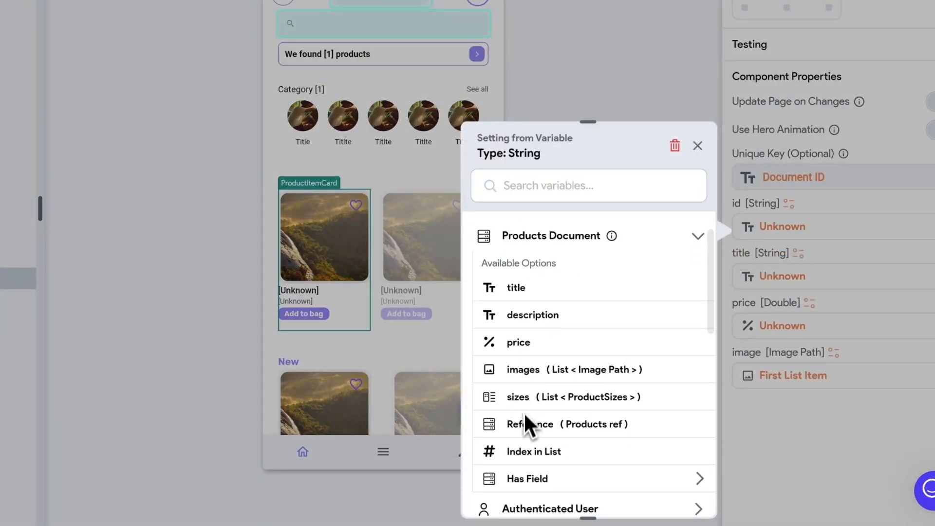
{"action": "left_click", "coordinate": [528, 423]}
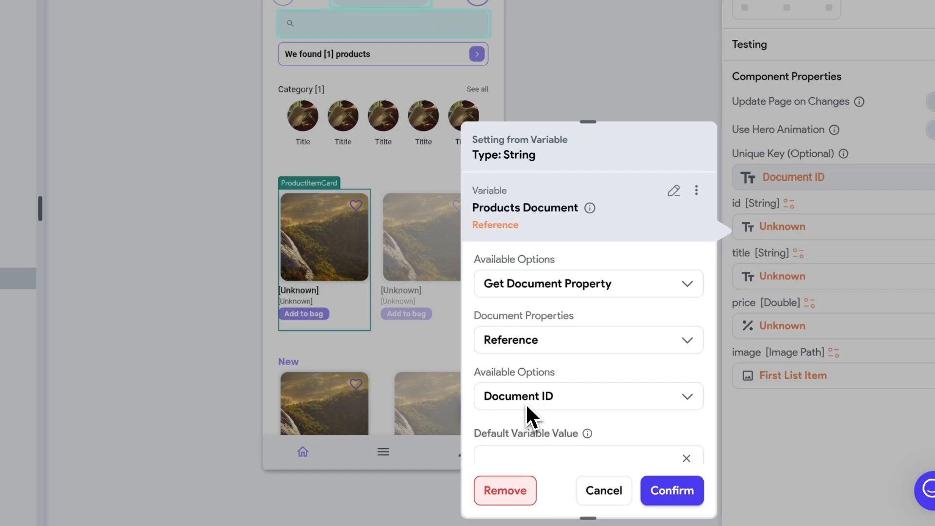
{"action": "left_click", "coordinate": [671, 492]}
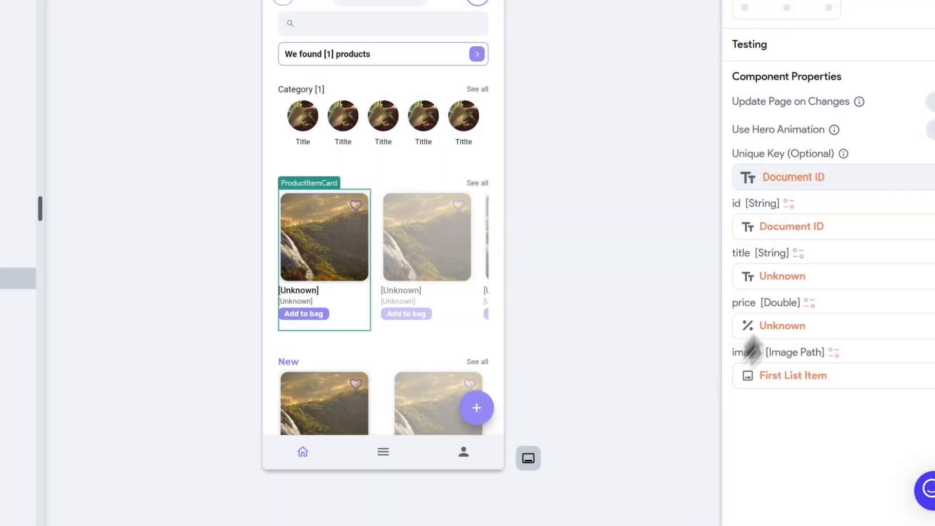
Bind the ProductItemCard's title parameter to the title field of the Products Document
{"action": "left_click", "coordinate": [772, 276]}
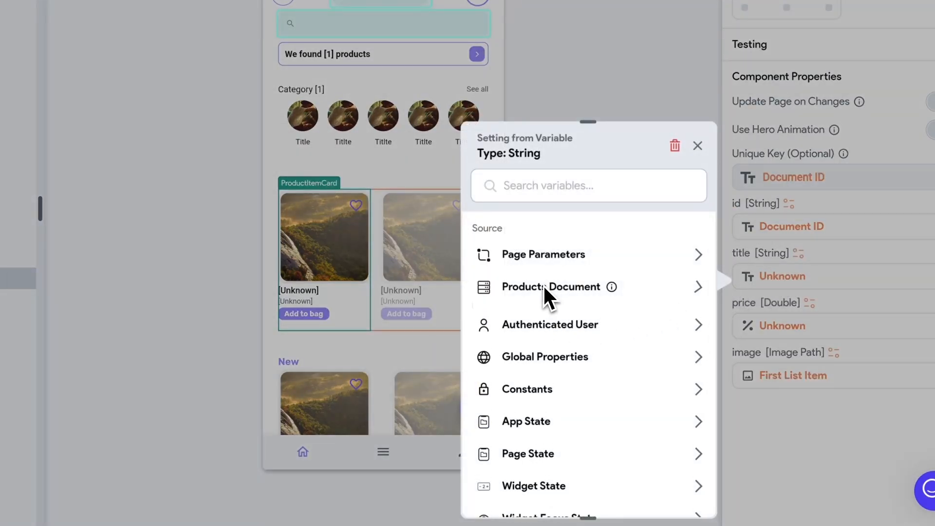
{"action": "left_click", "coordinate": [543, 285]}
{"action": "left_click", "coordinate": [520, 342]}
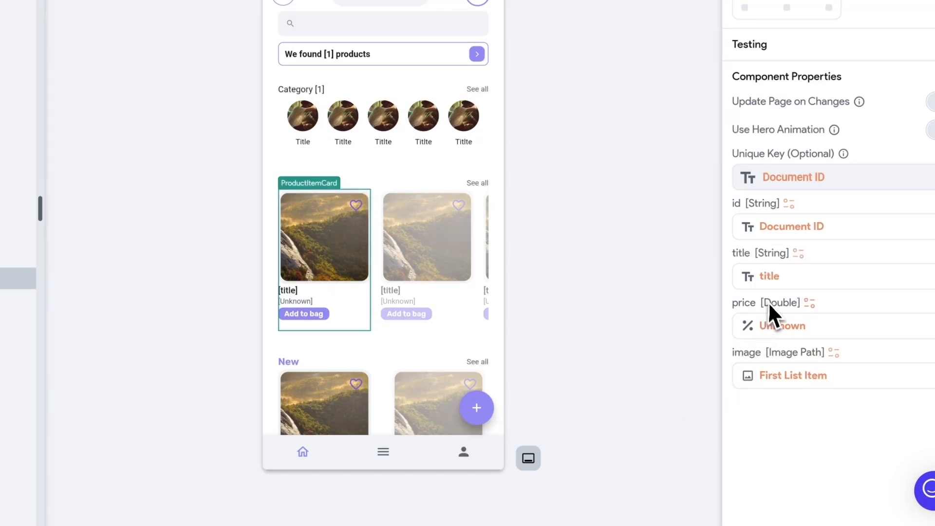
Bind the ProductItemCard's price parameter to the price field of the Products Document and confirm the binding
{"action": "left_click", "coordinate": [777, 325]}
{"action": "left_click", "coordinate": [543, 289]}
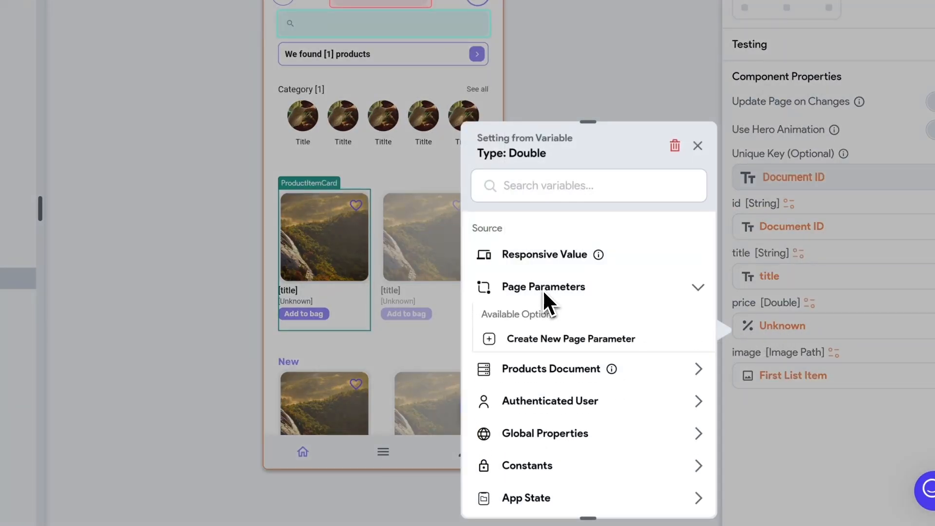
{"action": "left_click", "coordinate": [544, 369]}
{"action": "scroll", "coordinate": [549, 389], "scroll_direction": "down", "scroll_amount": 2}
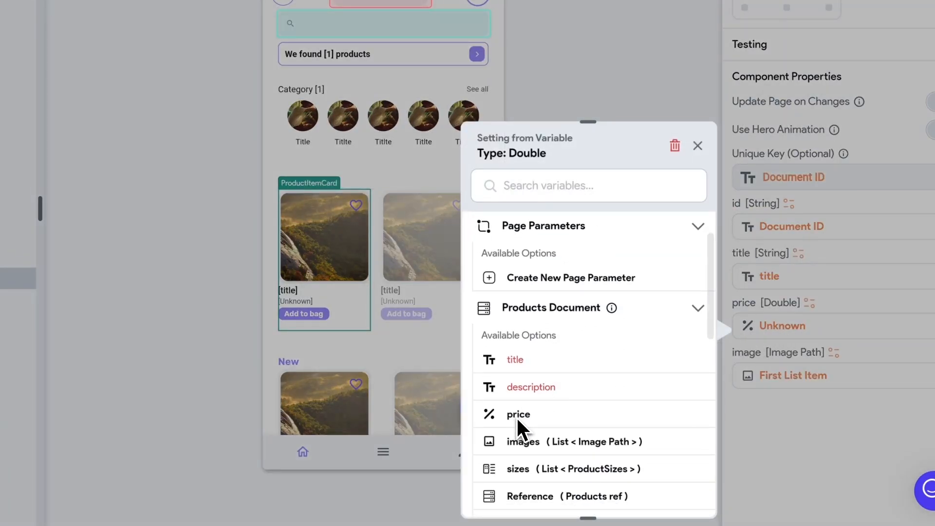
{"action": "left_click", "coordinate": [576, 418]}
{"action": "left_click", "coordinate": [773, 329]}
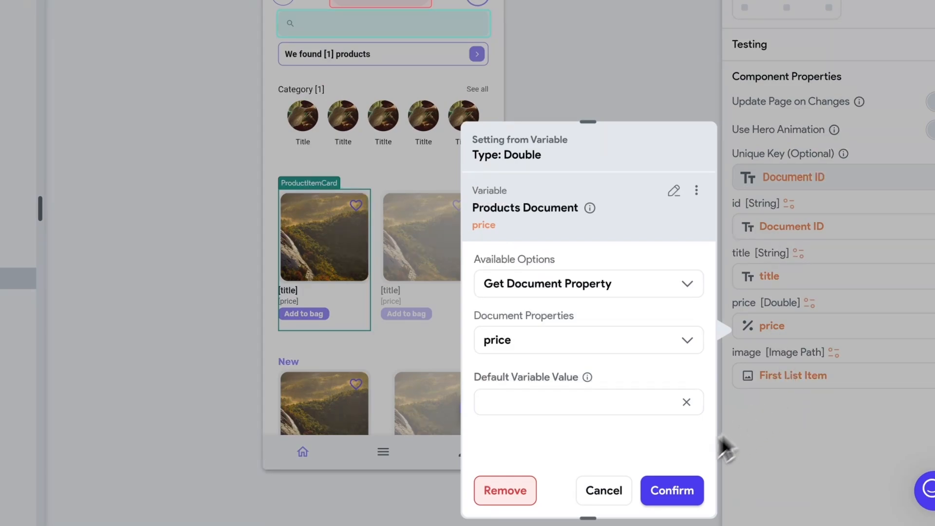
{"action": "left_click", "coordinate": [656, 490]}
Choose the Products Document's images list as the source of the ProductItemCard's image parameter
{"action": "left_click", "coordinate": [781, 377]}
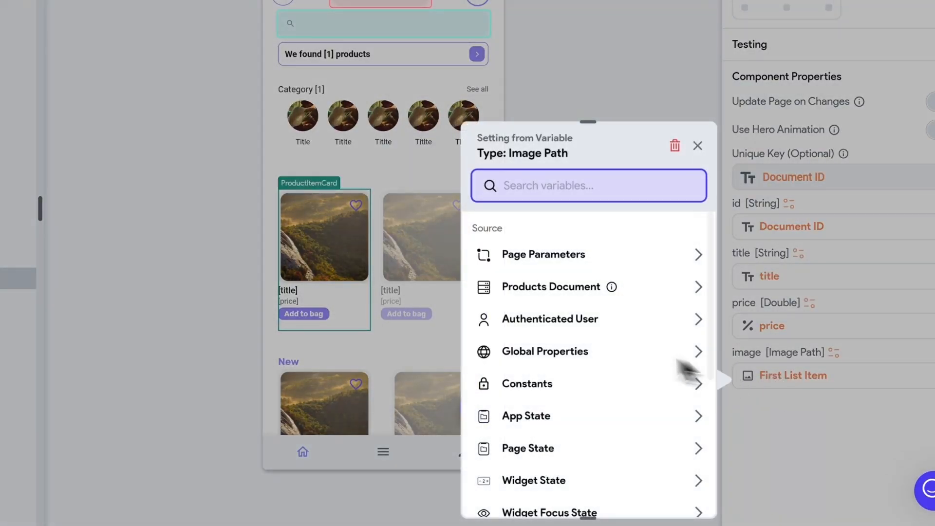
{"action": "left_click", "coordinate": [552, 290]}
{"action": "scroll", "coordinate": [543, 329], "scroll_direction": "down", "scroll_amount": 2}
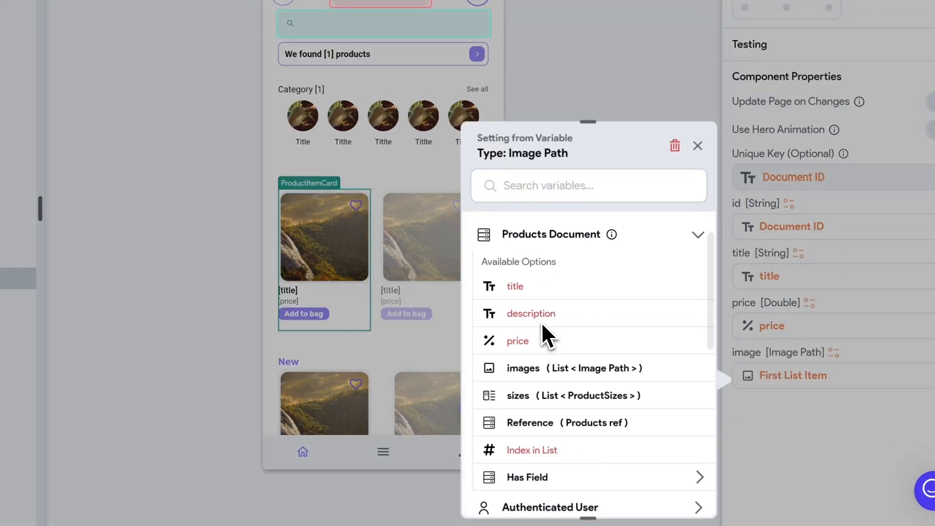
{"action": "left_click", "coordinate": [525, 367]}
Set the images list option to Item at Index with the First index and confirm the image binding
{"action": "scroll", "coordinate": [533, 371], "scroll_direction": "down", "scroll_amount": 1}
{"action": "left_click", "coordinate": [529, 372]}
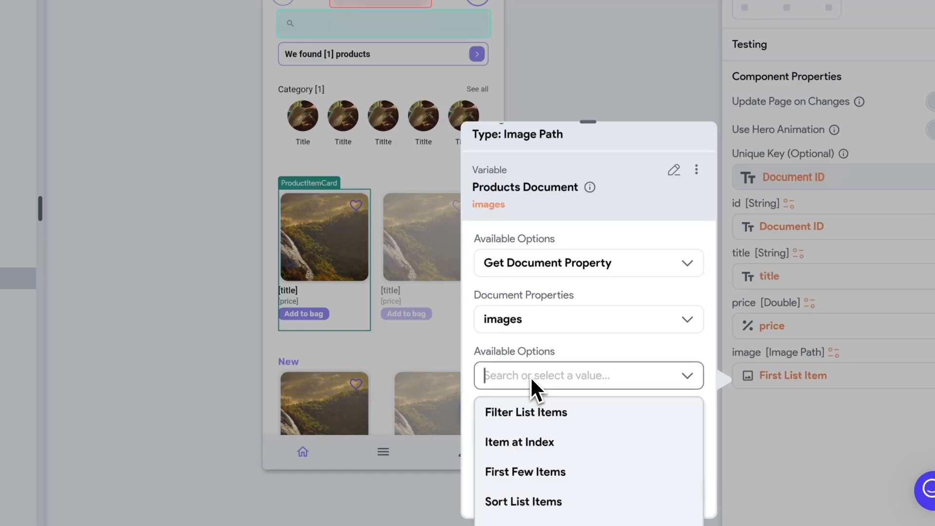
{"action": "scroll", "coordinate": [536, 406], "scroll_direction": "down", "scroll_amount": 2}
{"action": "scroll", "coordinate": [539, 426], "scroll_direction": "up", "scroll_amount": 1}
{"action": "scroll", "coordinate": [539, 426], "scroll_direction": "up", "scroll_amount": 1}
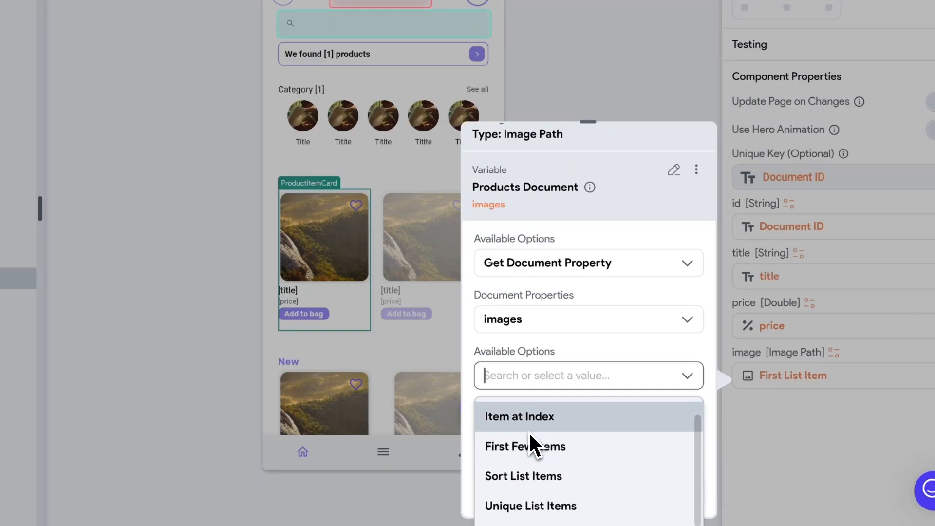
{"action": "left_click", "coordinate": [531, 418]}
{"action": "scroll", "coordinate": [563, 429], "scroll_direction": "down", "scroll_amount": 2}
{"action": "left_click", "coordinate": [521, 384]}
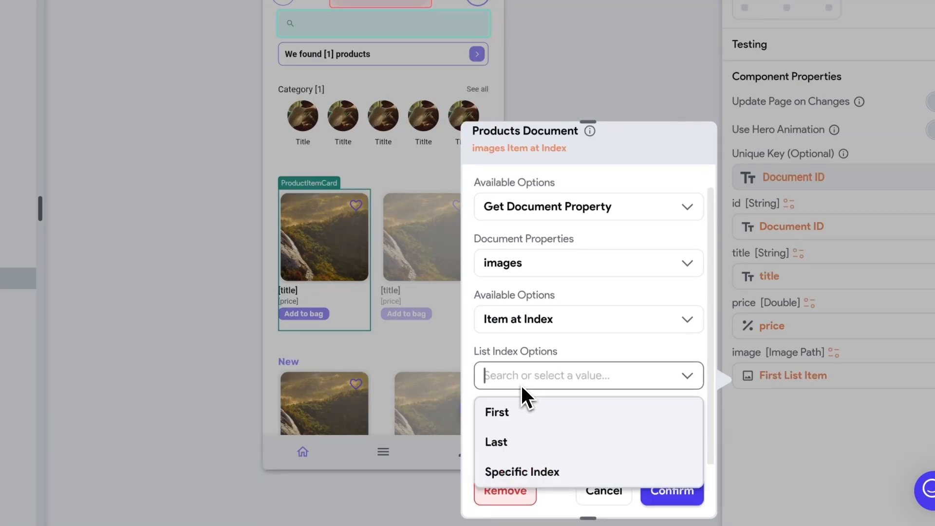
{"action": "left_click", "coordinate": [513, 412]}
{"action": "left_click", "coordinate": [671, 492]}
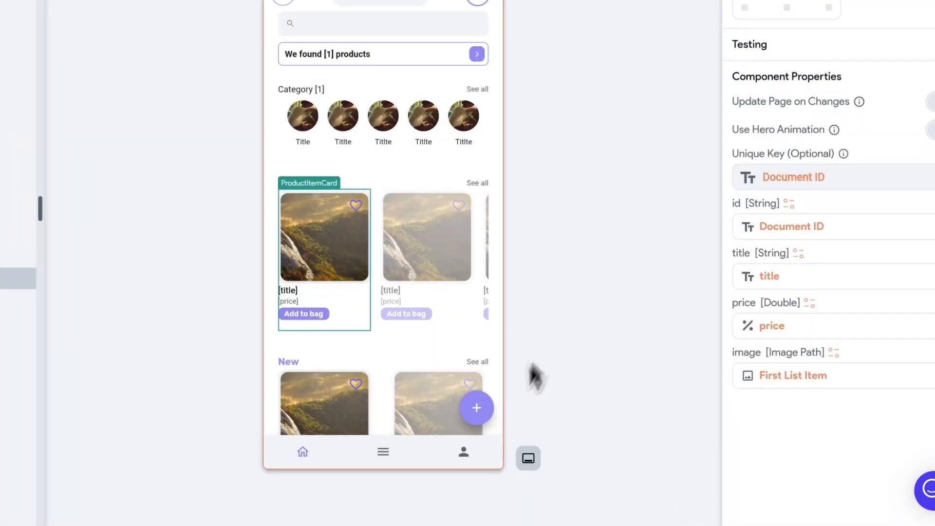
Open the FloatingActionButton's action flow and delete its On Tap Update App State action
{"action": "left_click", "coordinate": [485, 420]}
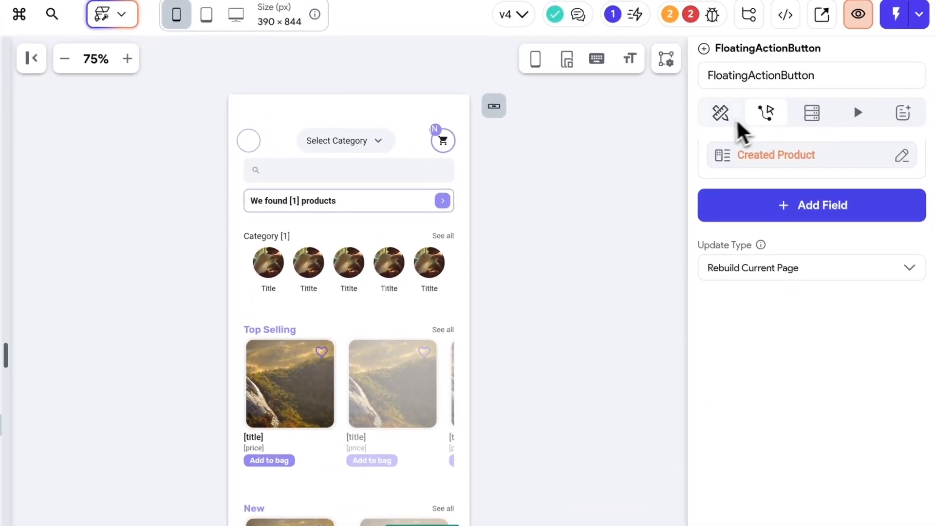
{"action": "left_click", "coordinate": [810, 4]}
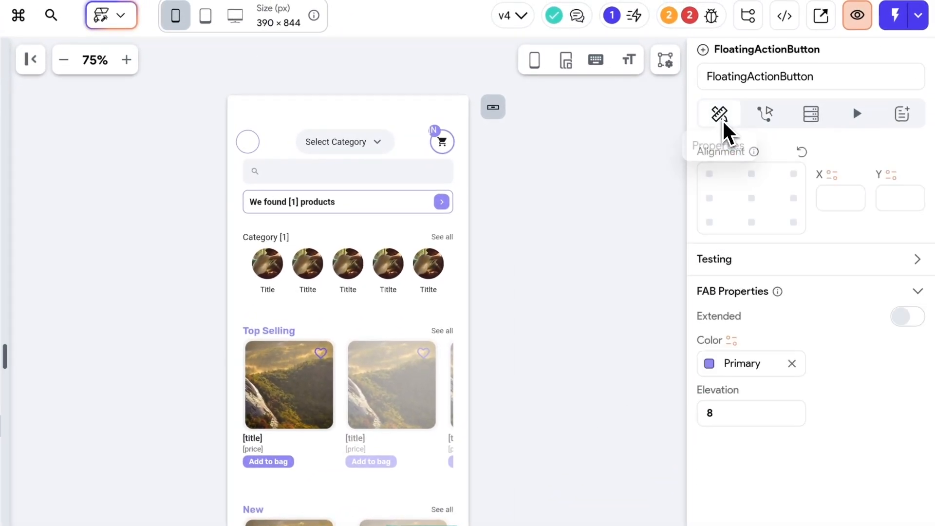
{"action": "left_click", "coordinate": [762, 116]}
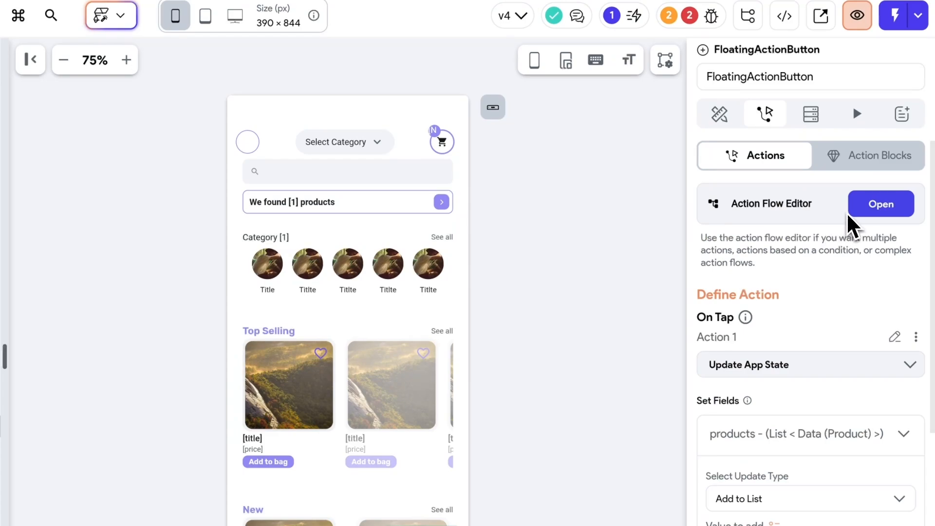
{"action": "left_click", "coordinate": [851, 216]}
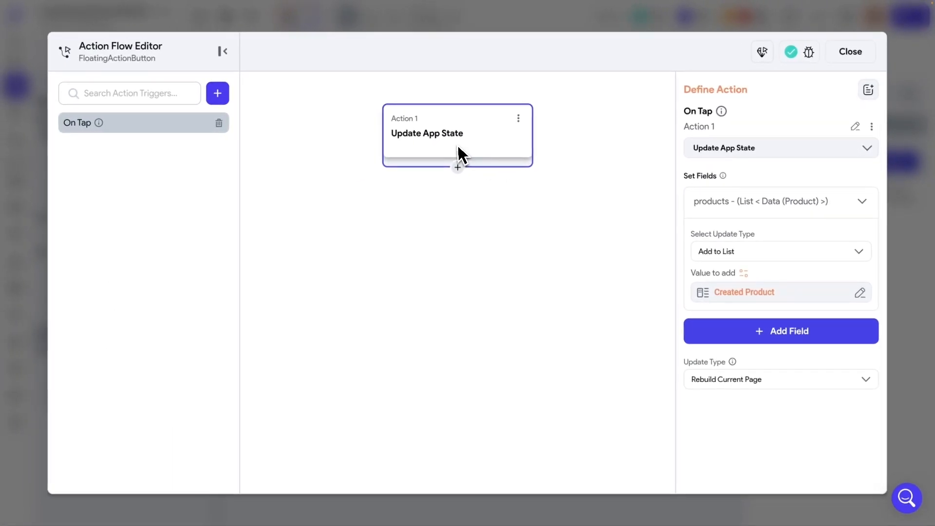
{"action": "left_click", "coordinate": [518, 118]}
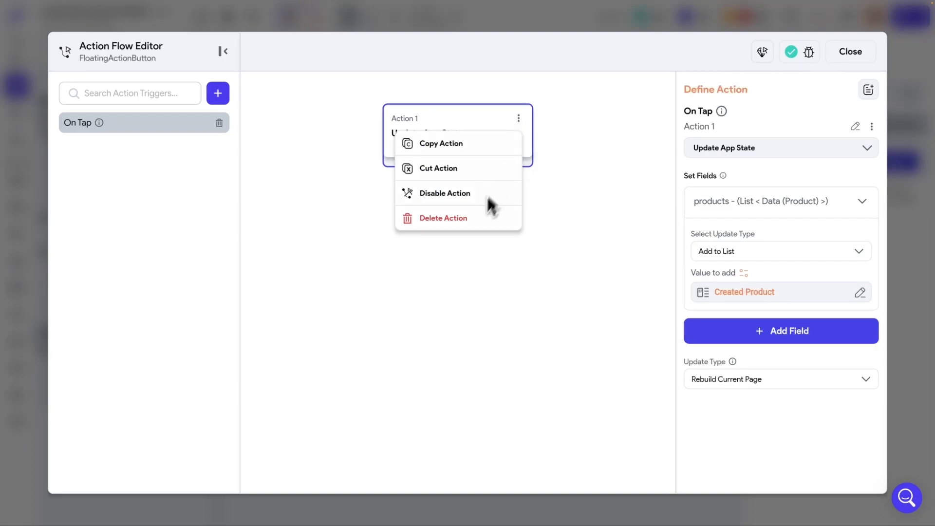
{"action": "left_click", "coordinate": [469, 218]}
{"action": "left_click", "coordinate": [566, 314]}
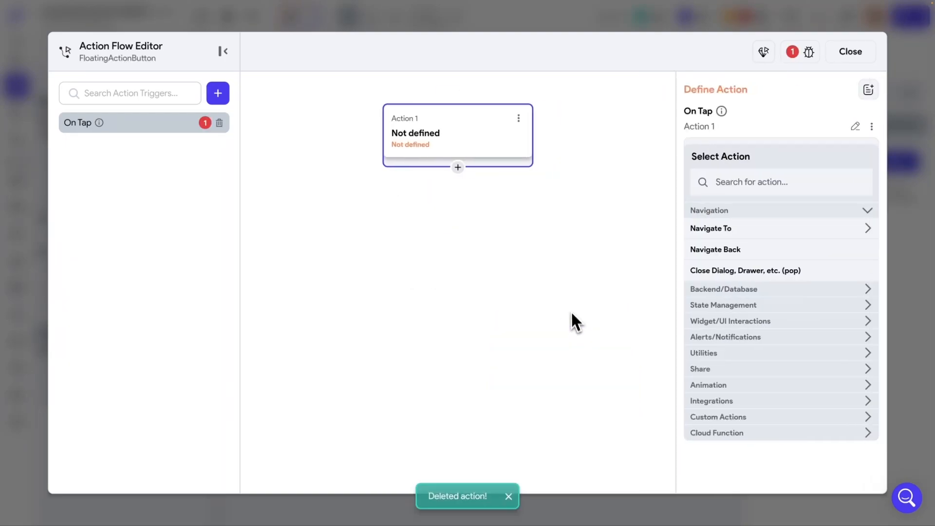
Define the On Tap action as a Firestore Create Document call on the Products collection
{"action": "left_click", "coordinate": [733, 189]}
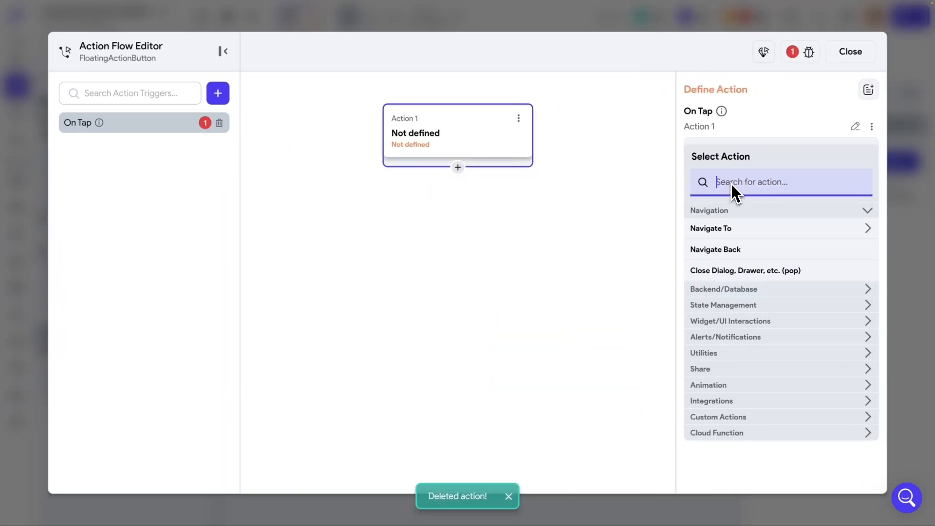
{"action": "type", "text": "firestore"}
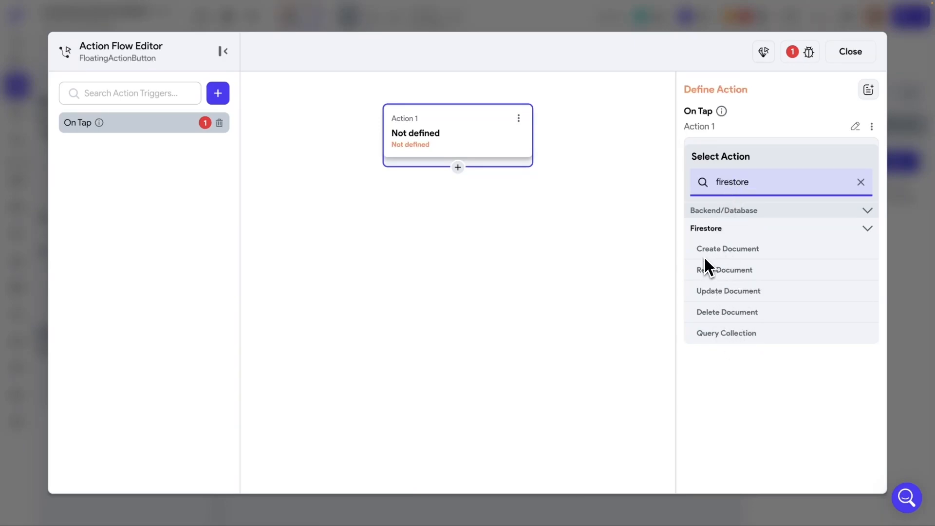
{"action": "left_click", "coordinate": [735, 253]}
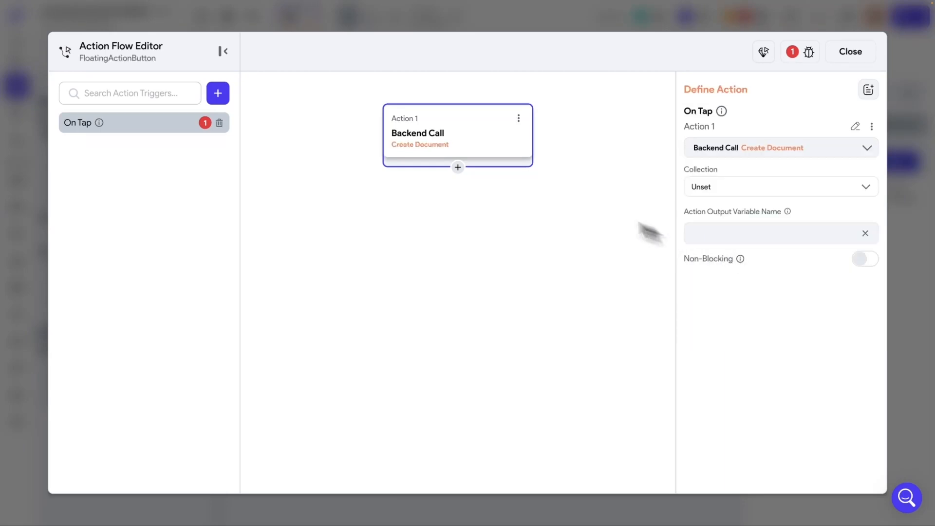
{"action": "left_click", "coordinate": [716, 189]}
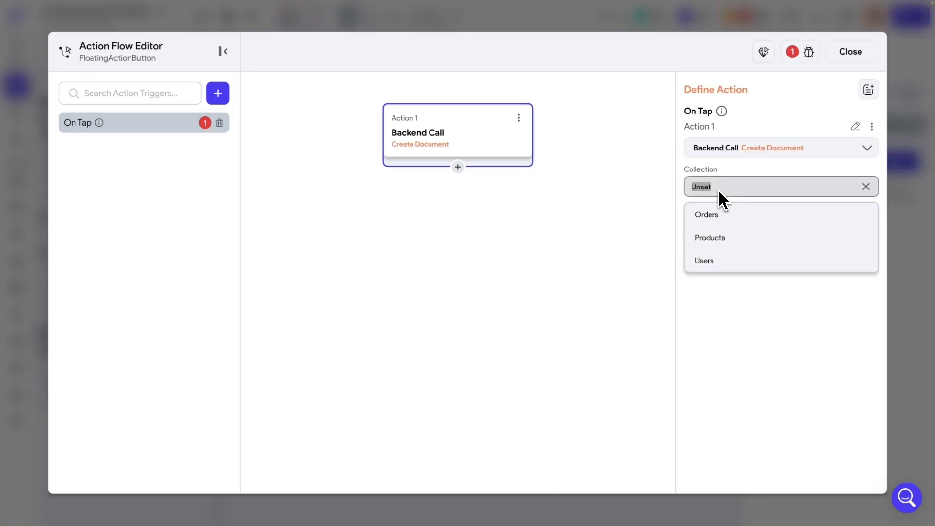
{"action": "left_click", "coordinate": [716, 241]}
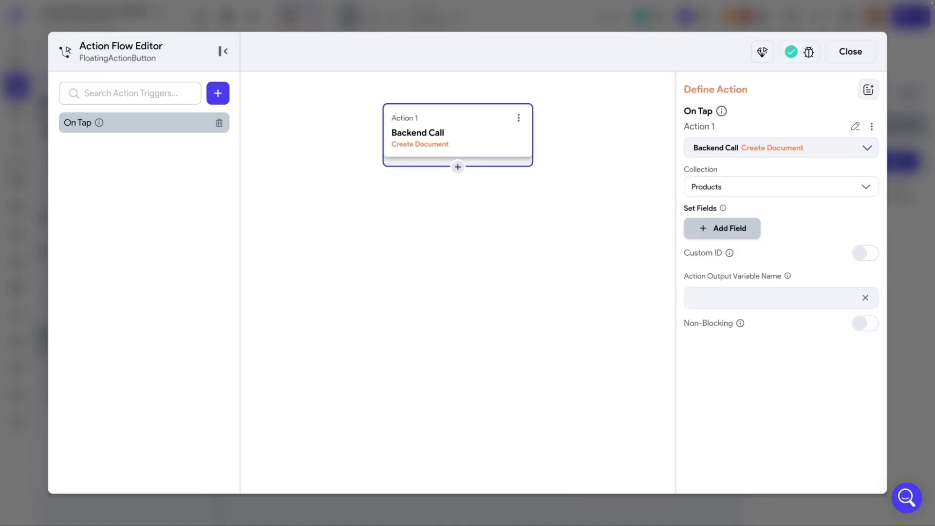
Add the title field to the created document and set its value source to From Variable
{"action": "left_click", "coordinate": [729, 229]}
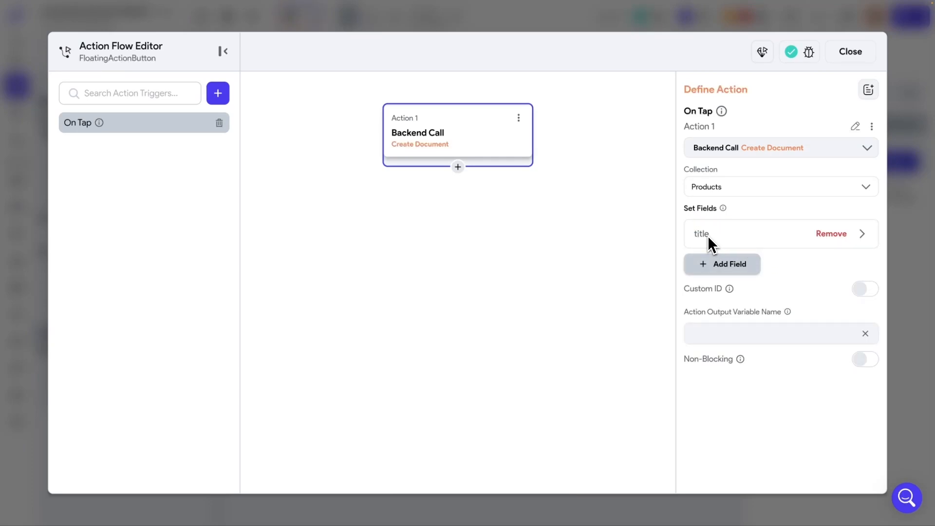
{"action": "left_click", "coordinate": [715, 239]}
{"action": "scroll", "coordinate": [722, 238], "scroll_direction": "down", "scroll_amount": 1}
{"action": "left_click", "coordinate": [724, 316]}
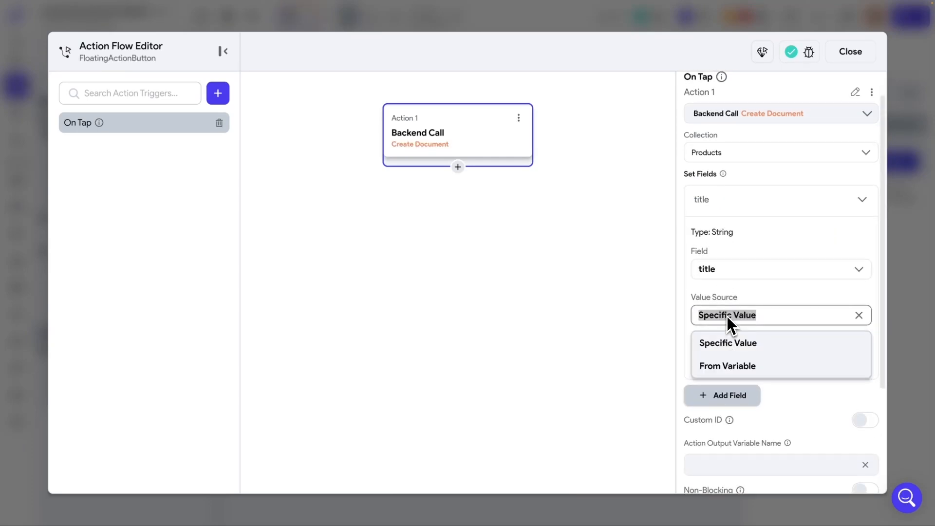
{"action": "left_click", "coordinate": [735, 368]}
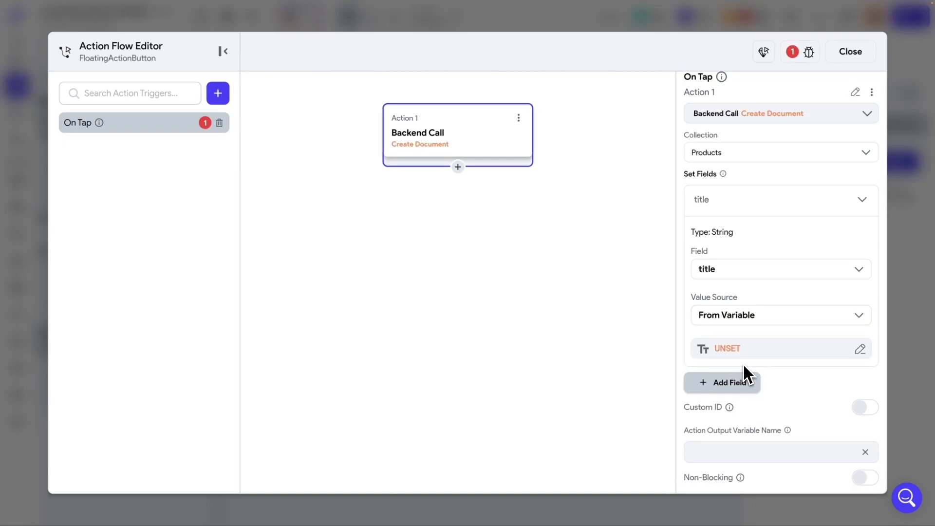
Set the title value to Sample Data of type Name with name type First Name, and collapse the title entry
{"action": "left_click", "coordinate": [726, 350]}
{"action": "scroll", "coordinate": [580, 351], "scroll_direction": "down", "scroll_amount": 3}
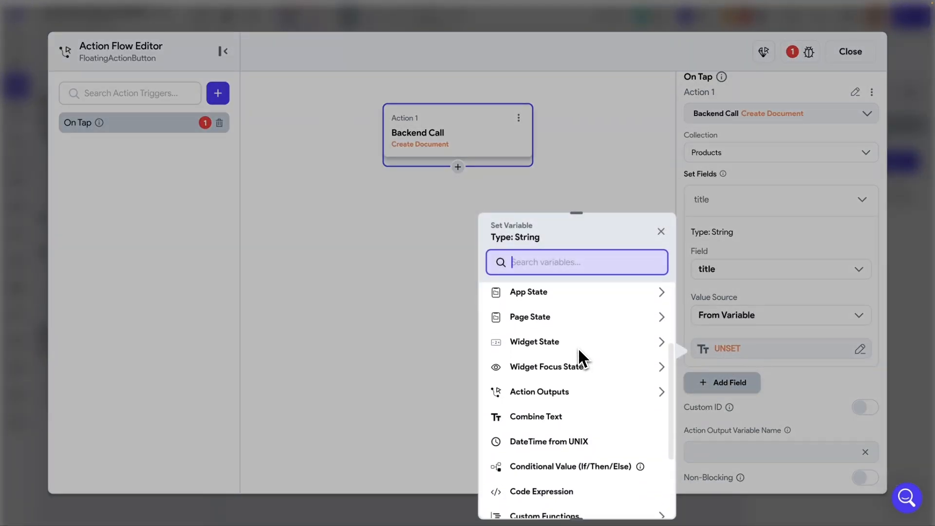
{"action": "scroll", "coordinate": [567, 417], "scroll_direction": "down", "scroll_amount": 4}
{"action": "left_click", "coordinate": [533, 450]}
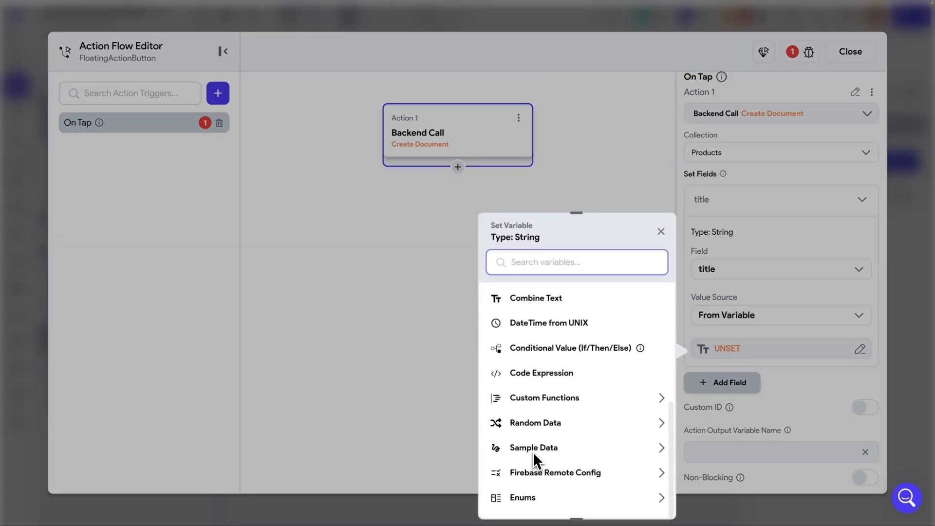
{"action": "left_click", "coordinate": [521, 430]}
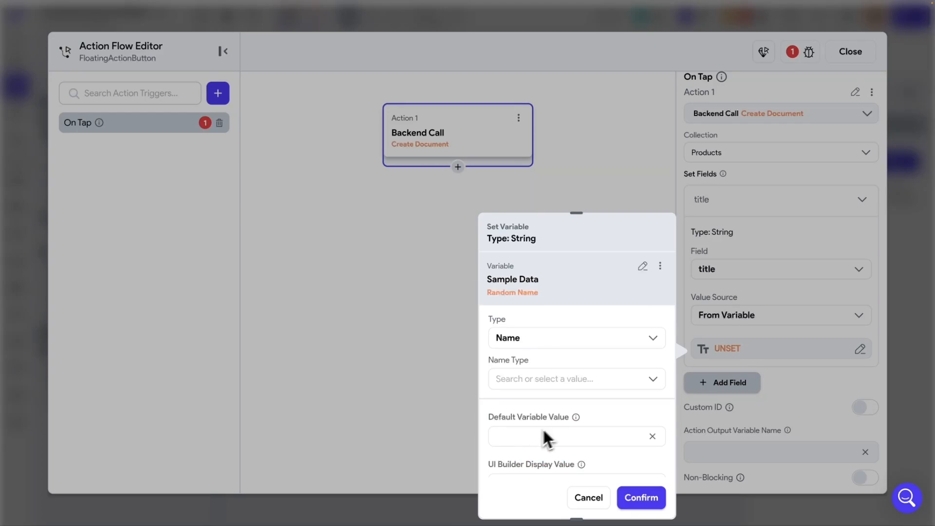
{"action": "left_click", "coordinate": [517, 379]}
{"action": "left_click", "coordinate": [524, 390]}
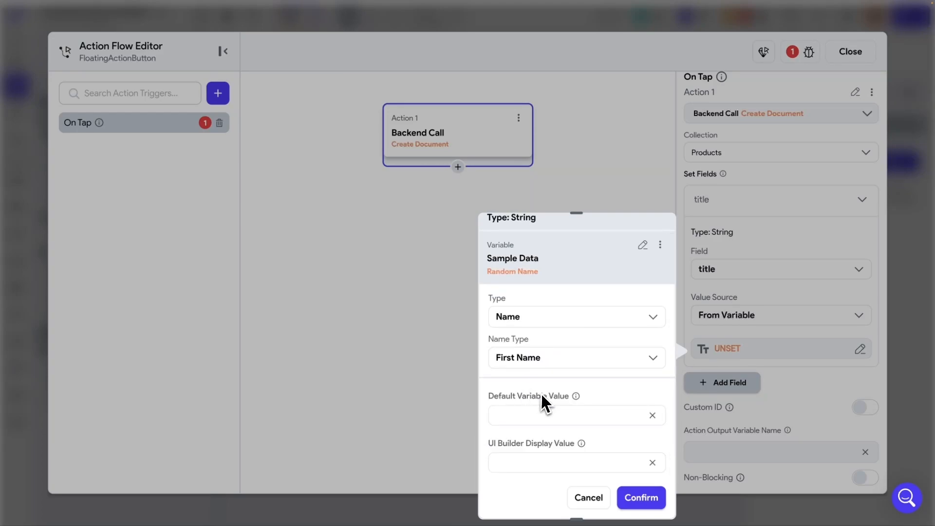
{"action": "left_click", "coordinate": [640, 497]}
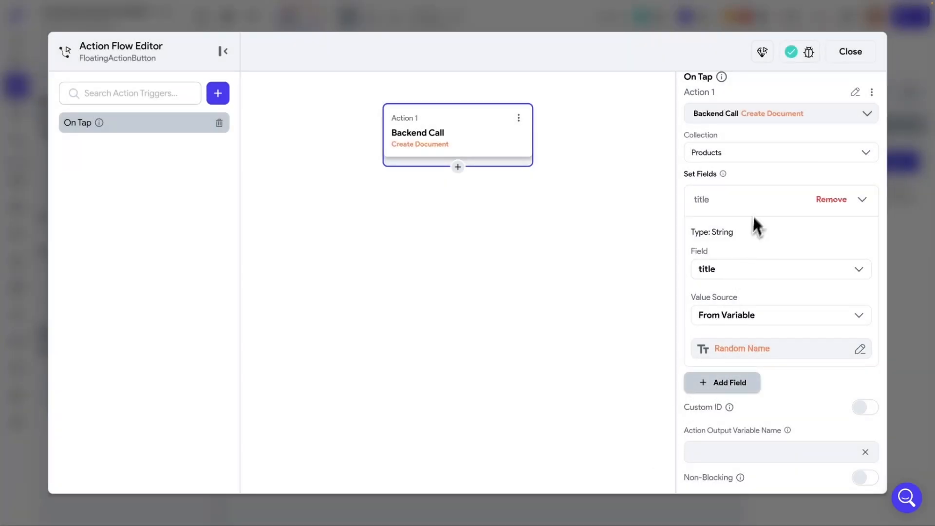
{"action": "left_click", "coordinate": [706, 200]}
Add the description field with the specific value "random text description" and collapse its entry
{"action": "left_click", "coordinate": [728, 243]}
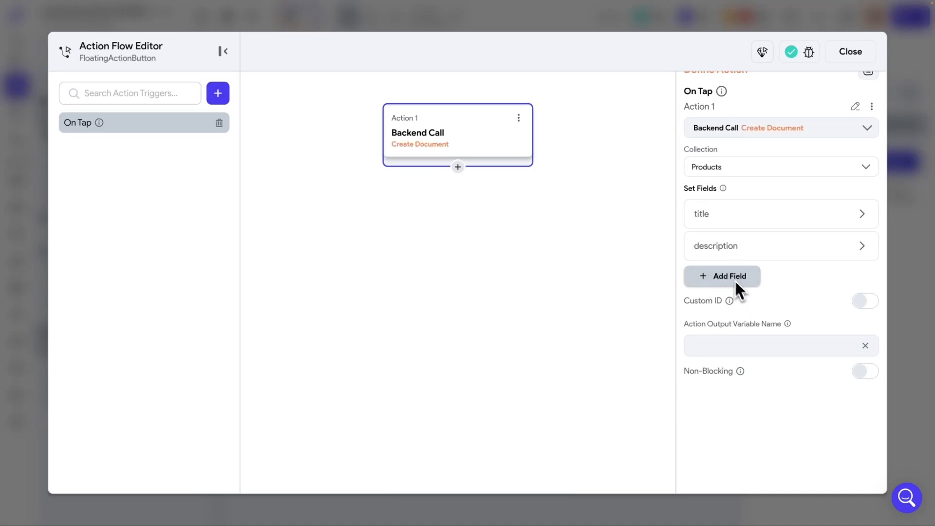
{"action": "left_click", "coordinate": [714, 254]}
{"action": "left_click", "coordinate": [721, 408]}
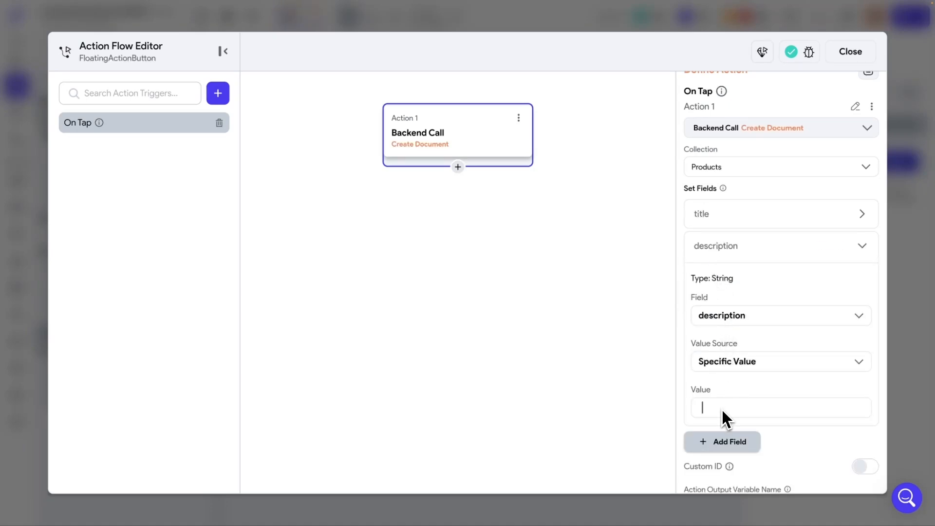
{"action": "type", "text": "random text description"}
{"action": "left_click", "coordinate": [737, 255]}
Add the price field to the created Products document and set its value source to From Variable
{"action": "left_click", "coordinate": [726, 269]}
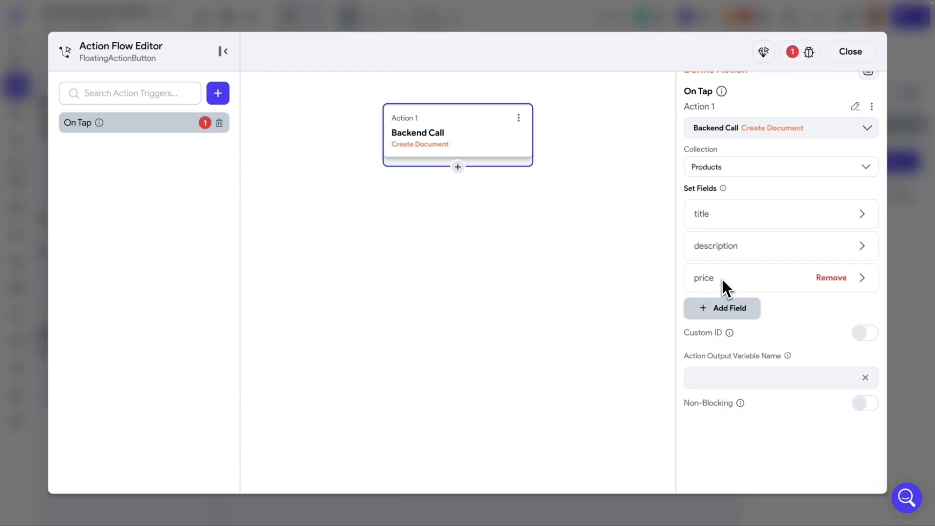
{"action": "left_click", "coordinate": [716, 285]}
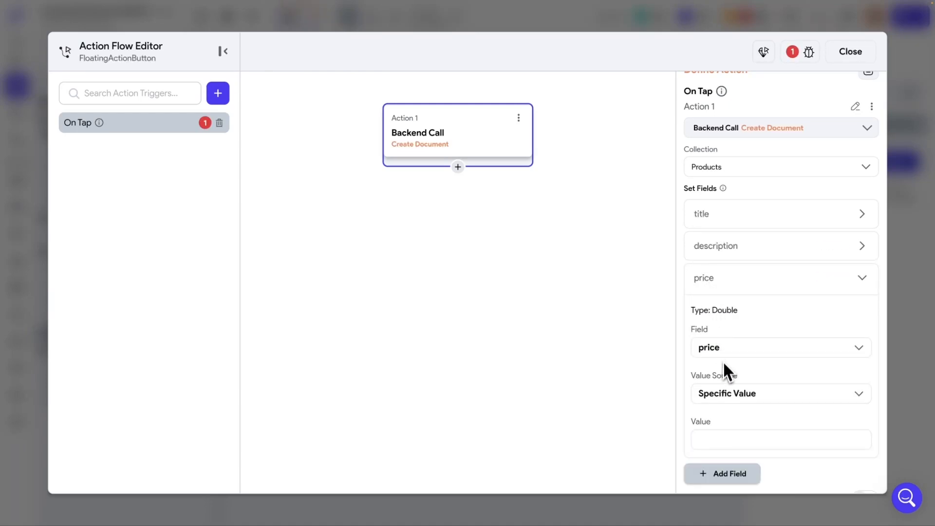
{"action": "left_click", "coordinate": [728, 395]}
{"action": "left_click", "coordinate": [734, 444]}
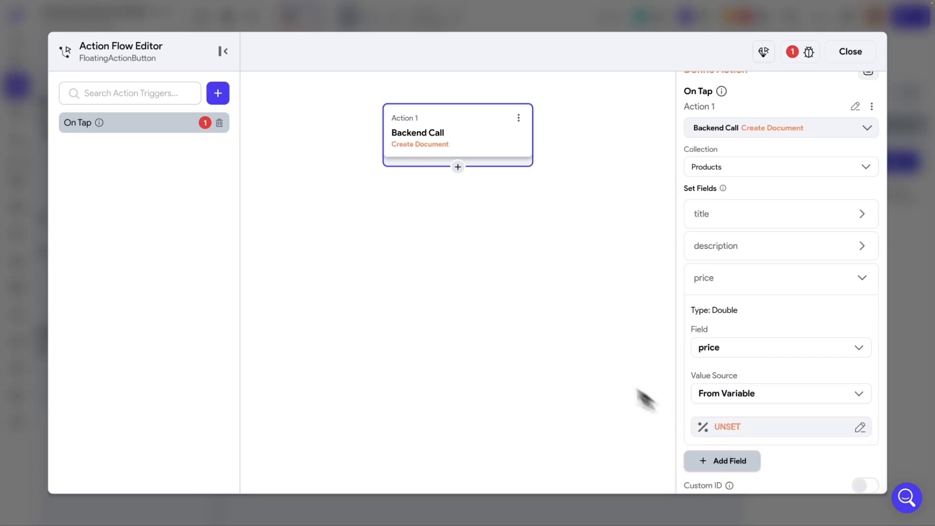
Set the price value to a Random Double from Random Data with a minimum of 100 and a maximum of 500
{"action": "left_click", "coordinate": [723, 425]}
{"action": "scroll", "coordinate": [568, 380], "scroll_direction": "down", "scroll_amount": 3}
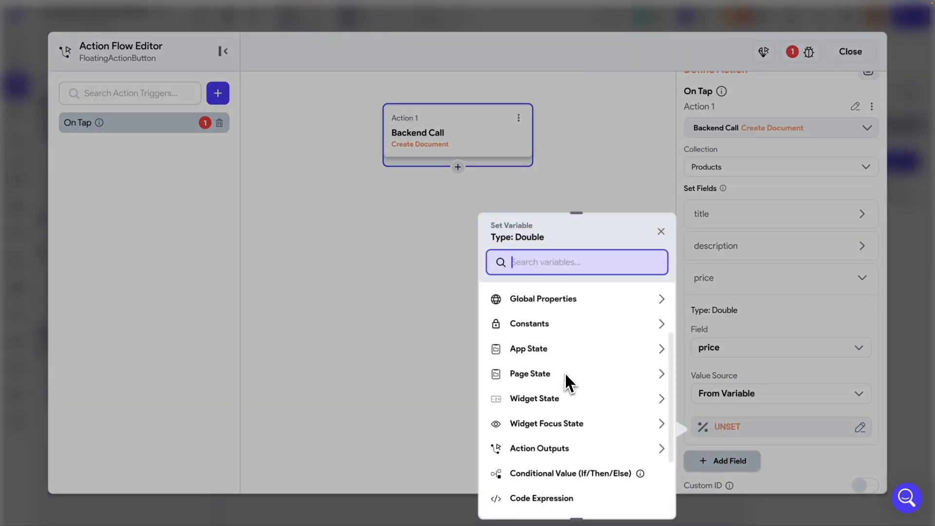
{"action": "scroll", "coordinate": [569, 374], "scroll_direction": "down", "scroll_amount": 3}
{"action": "left_click", "coordinate": [539, 447]}
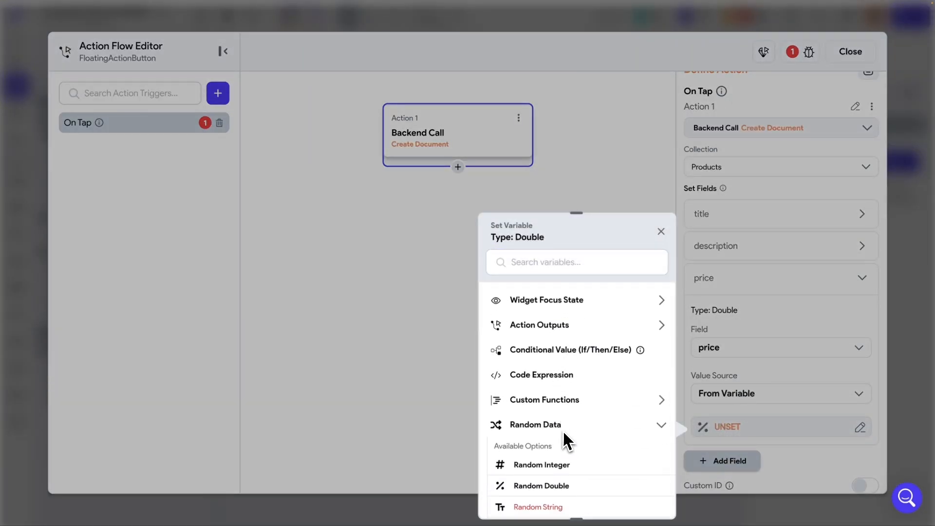
{"action": "scroll", "coordinate": [562, 430], "scroll_direction": "down", "scroll_amount": 2}
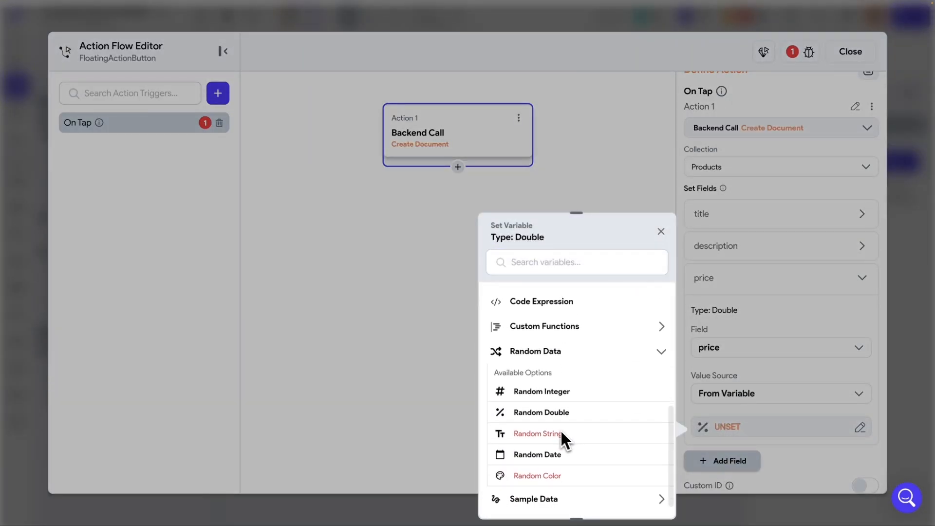
{"action": "left_click", "coordinate": [541, 412]}
{"action": "double_click", "coordinate": [526, 378]}
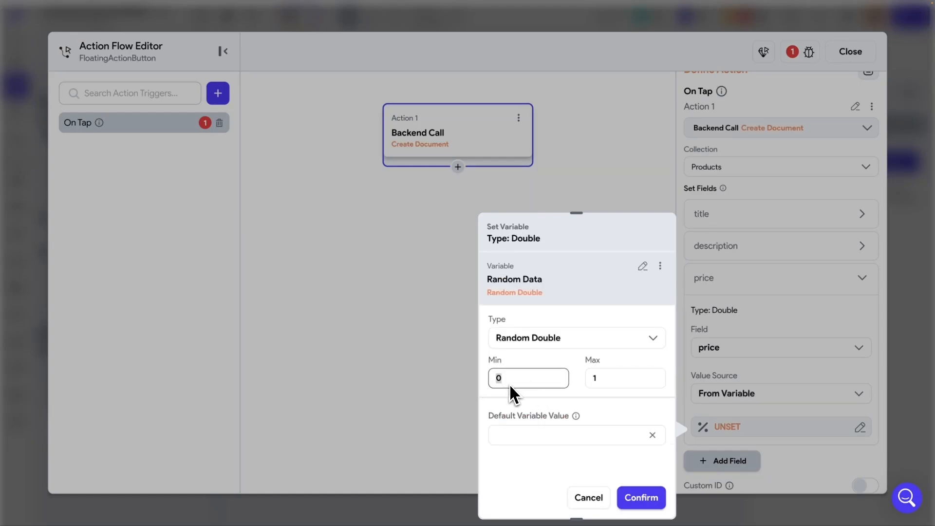
{"action": "type", "text": "100"}
{"action": "double_click", "coordinate": [598, 380]}
{"action": "type", "text": "500"}
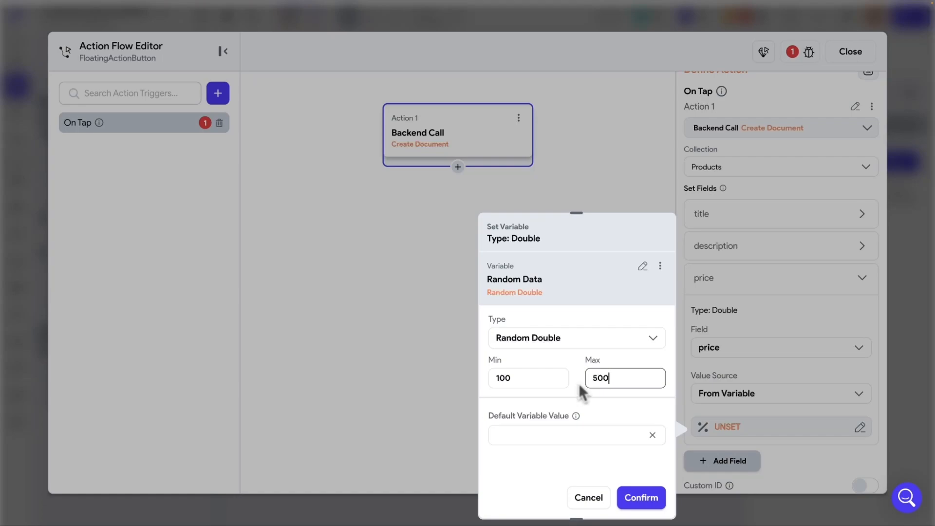
{"action": "left_click", "coordinate": [633, 498]}
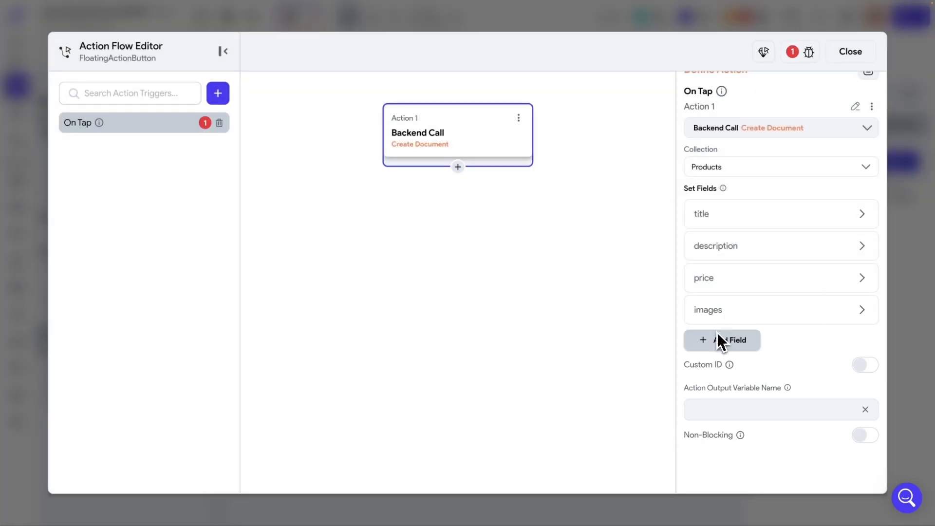
Configure the images field with list update type Set Value and the Sample Data List of Images, and collapse its entry
{"action": "left_click", "coordinate": [717, 315]}
{"action": "left_click", "coordinate": [723, 427]}
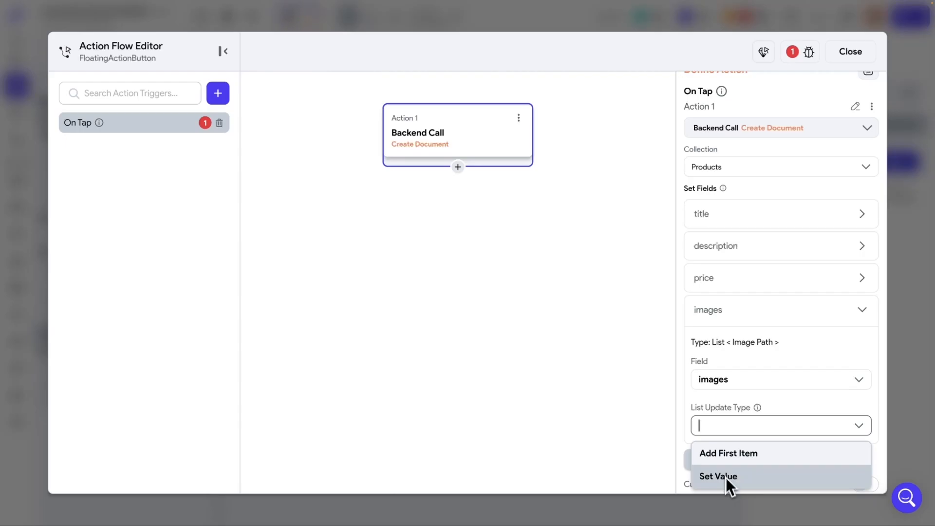
{"action": "left_click", "coordinate": [718, 477]}
{"action": "scroll", "coordinate": [566, 390], "scroll_direction": "down", "scroll_amount": 3}
{"action": "scroll", "coordinate": [560, 425], "scroll_direction": "down", "scroll_amount": 3}
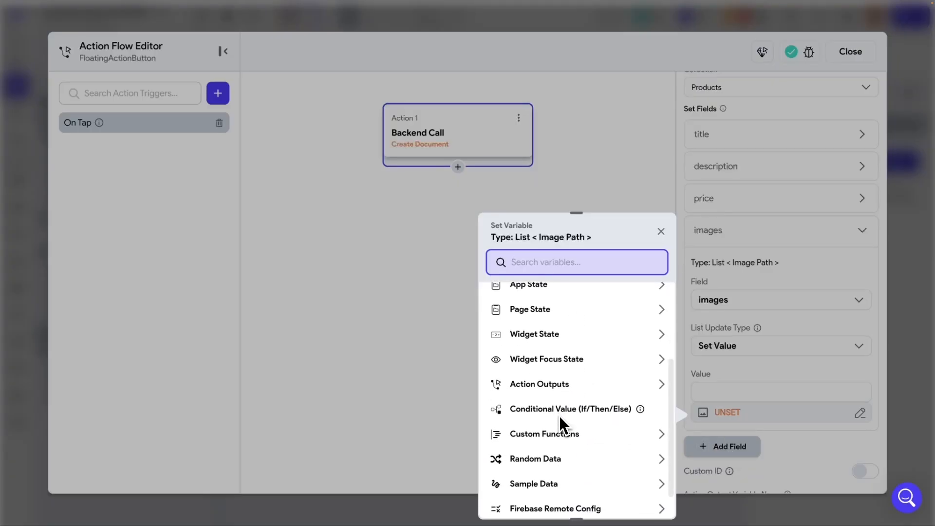
{"action": "left_click", "coordinate": [541, 448]}
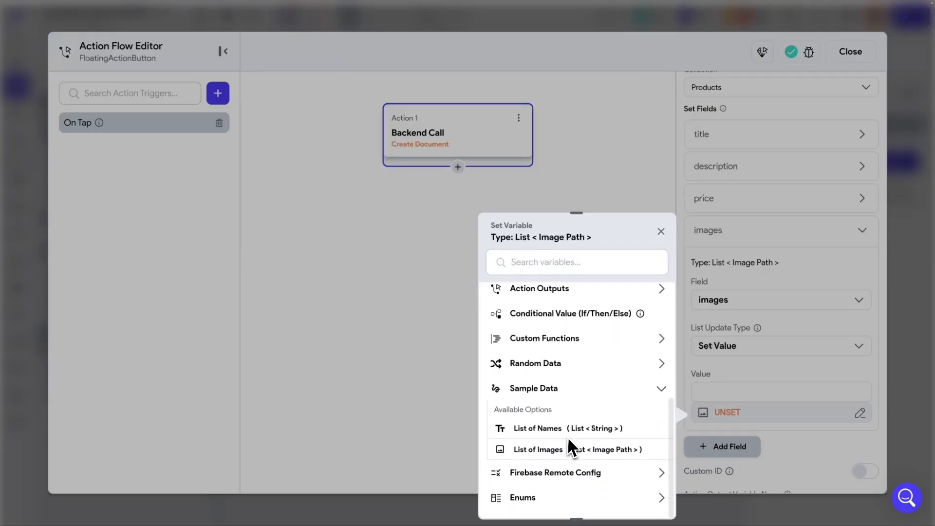
{"action": "left_click", "coordinate": [535, 453]}
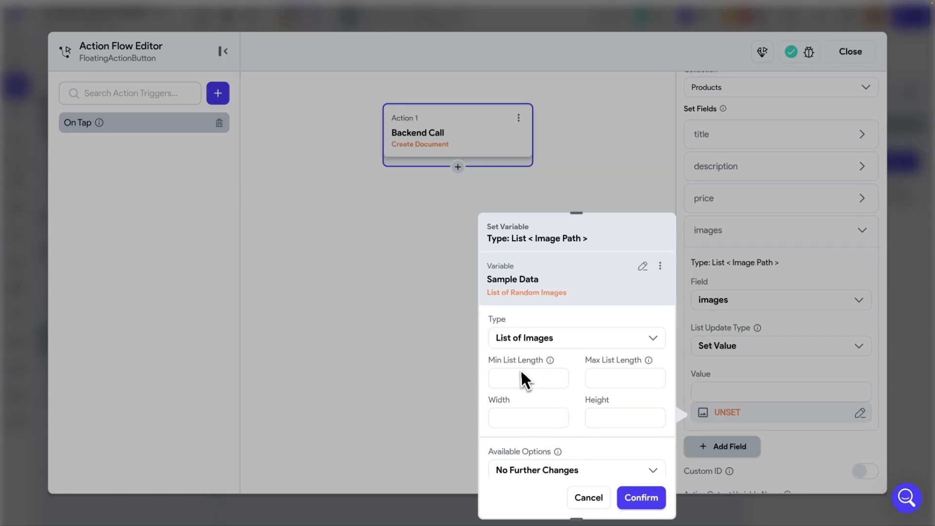
{"action": "left_click", "coordinate": [632, 498]}
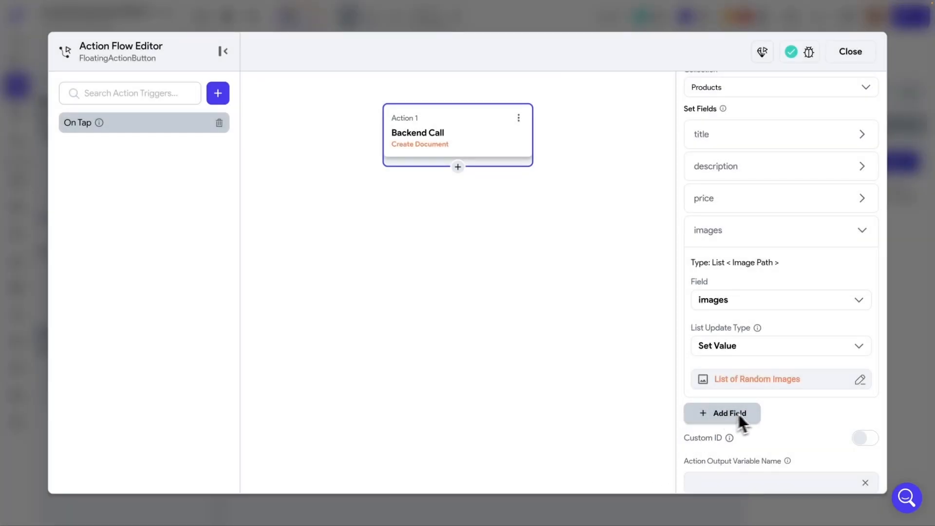
{"action": "left_click", "coordinate": [714, 230]}
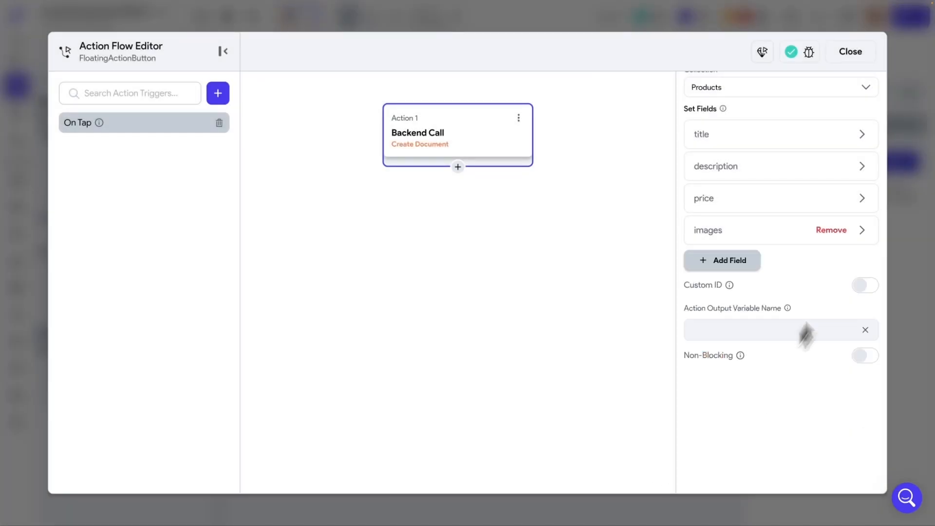
Add the sizes field with list update type Set Value and ProductSizes Values as its value, and collapse its entry
{"action": "left_click", "coordinate": [726, 263]}
{"action": "left_click", "coordinate": [710, 269]}
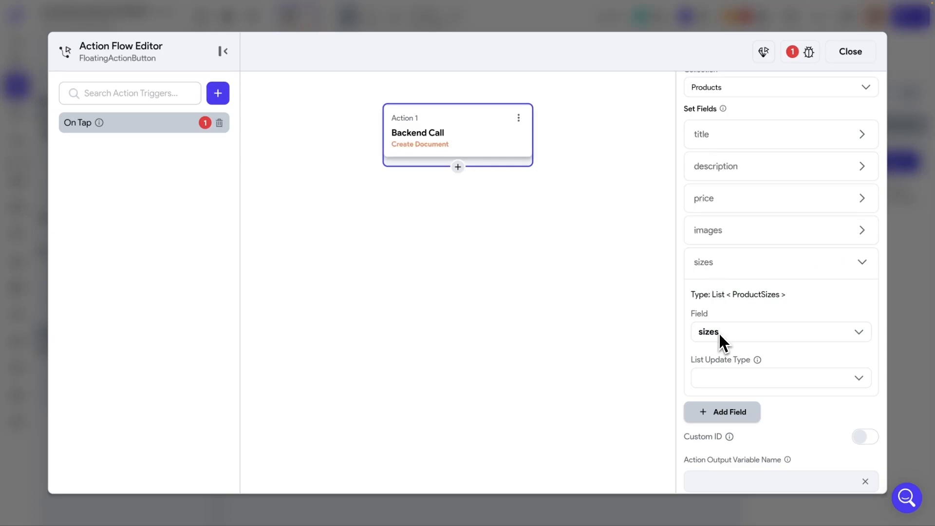
{"action": "left_click", "coordinate": [718, 376]}
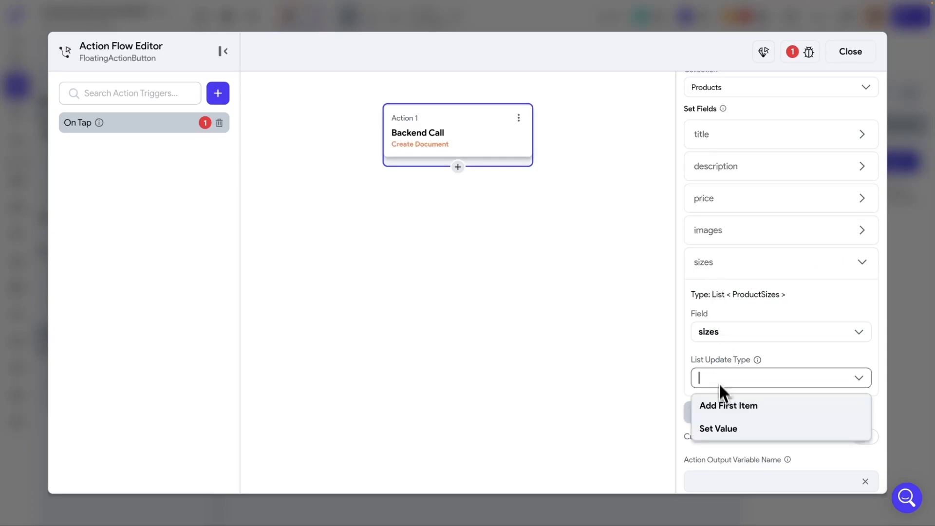
{"action": "left_click", "coordinate": [722, 430]}
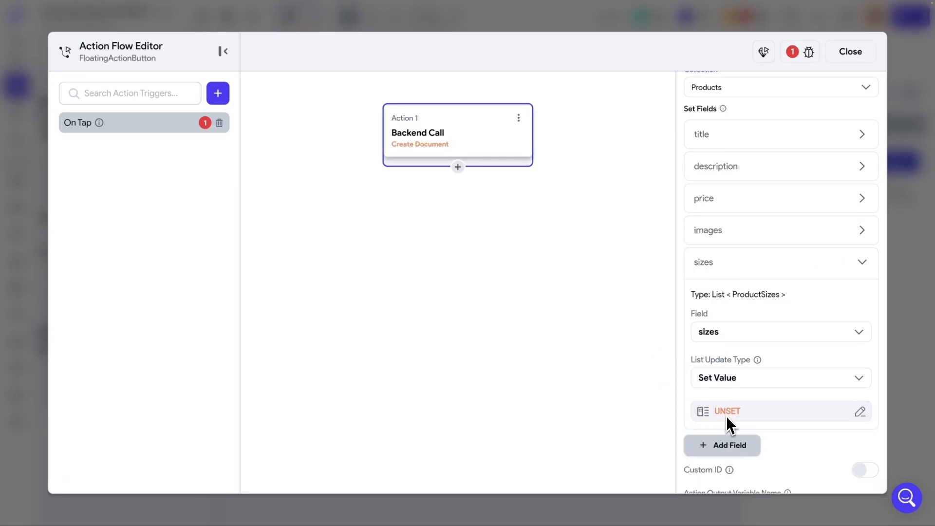
{"action": "left_click", "coordinate": [725, 414]}
{"action": "left_click", "coordinate": [529, 355]}
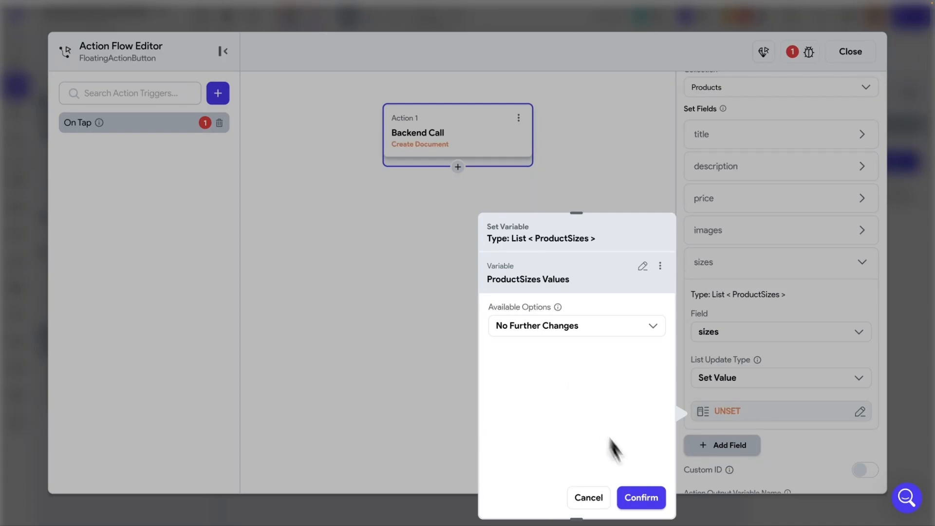
{"action": "left_click", "coordinate": [644, 498]}
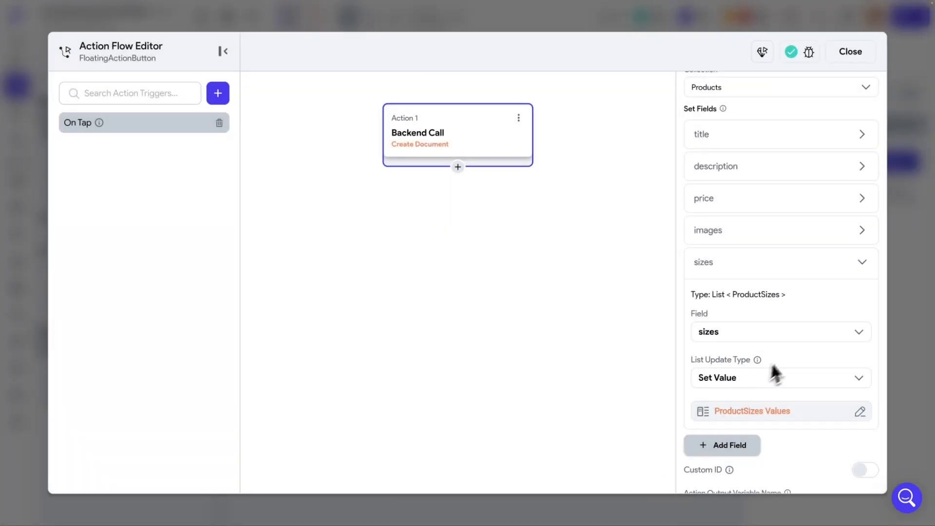
{"action": "left_click", "coordinate": [864, 265]}
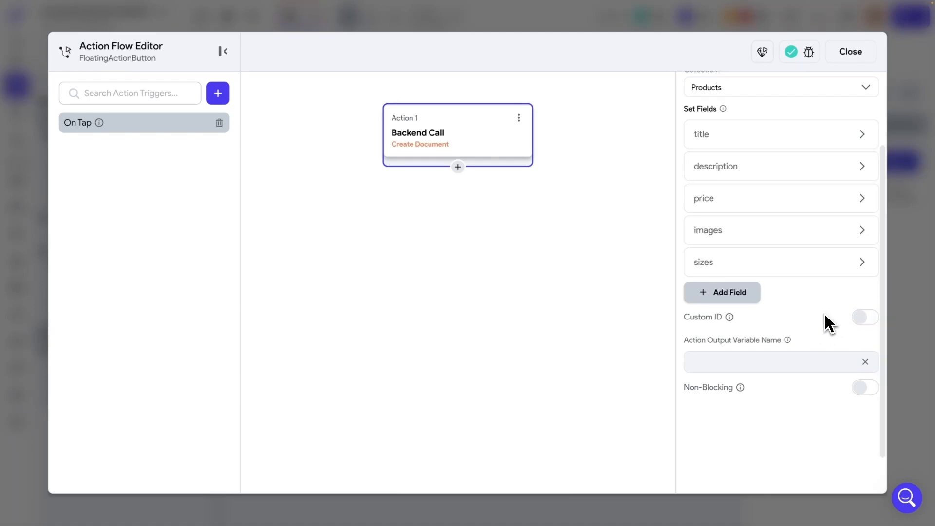
Review the settings and document fields of the Create Document action, and close the action flow editor
{"action": "scroll", "coordinate": [824, 323], "scroll_direction": "up", "scroll_amount": 1}
{"action": "left_click", "coordinate": [717, 382]}
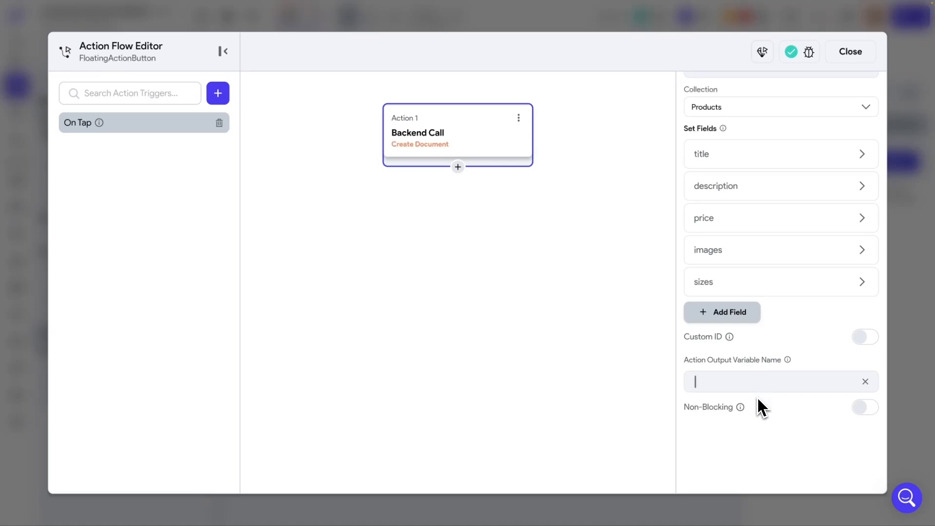
{"action": "scroll", "coordinate": [761, 395], "scroll_direction": "up", "scroll_amount": 4}
{"action": "scroll", "coordinate": [762, 395], "scroll_direction": "down", "scroll_amount": 4}
{"action": "scroll", "coordinate": [763, 396], "scroll_direction": "up", "scroll_amount": 2}
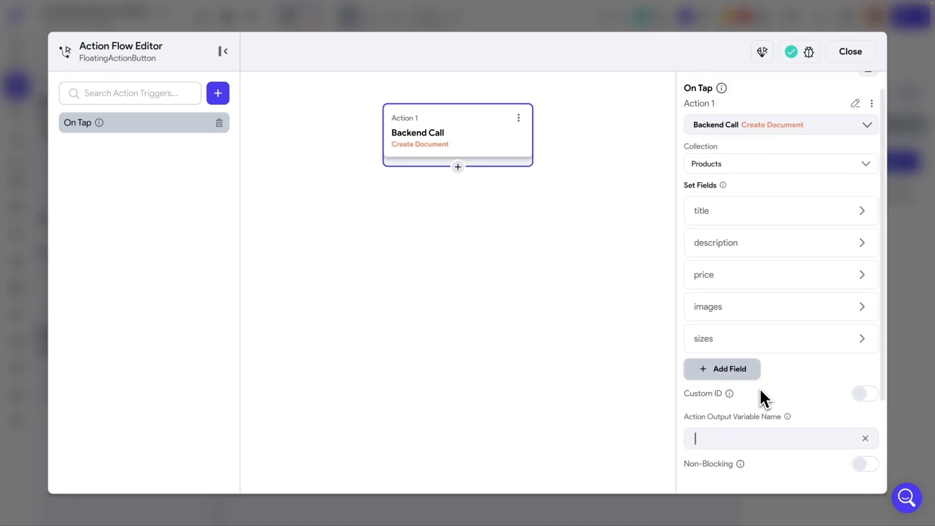
{"action": "scroll", "coordinate": [764, 390], "scroll_direction": "down", "scroll_amount": 1}
{"action": "scroll", "coordinate": [641, 236], "scroll_direction": "up", "scroll_amount": 2}
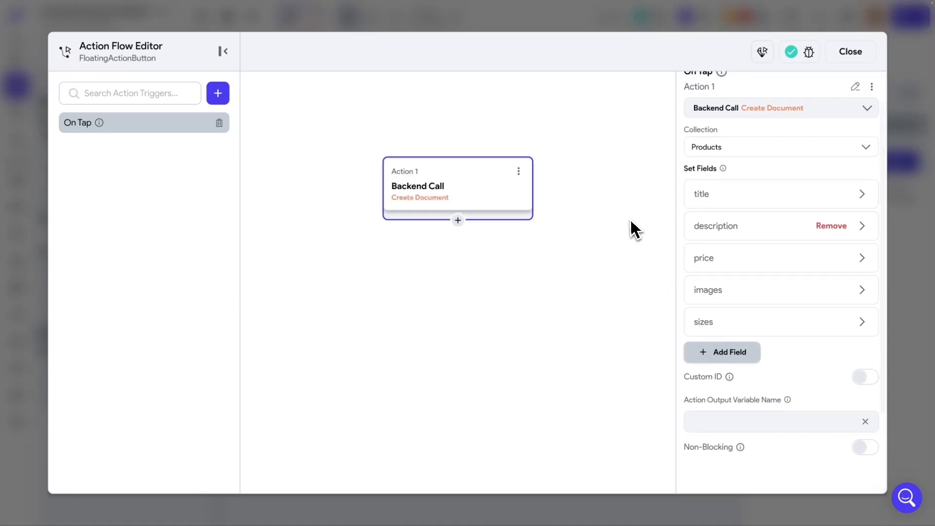
{"action": "scroll", "coordinate": [635, 224], "scroll_direction": "up", "scroll_amount": 1}
{"action": "scroll", "coordinate": [633, 216], "scroll_direction": "down", "scroll_amount": 1}
{"action": "scroll", "coordinate": [616, 218], "scroll_direction": "down", "scroll_amount": 1}
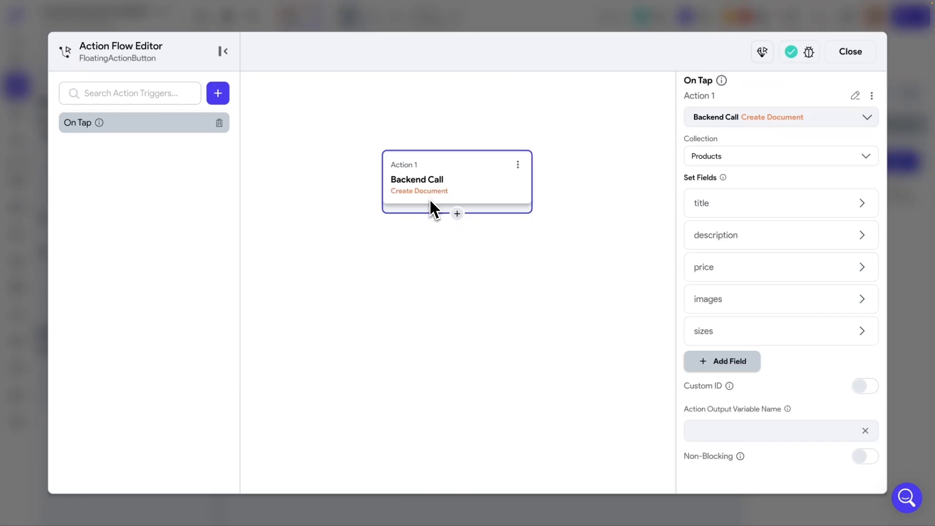
{"action": "left_click", "coordinate": [853, 52]}
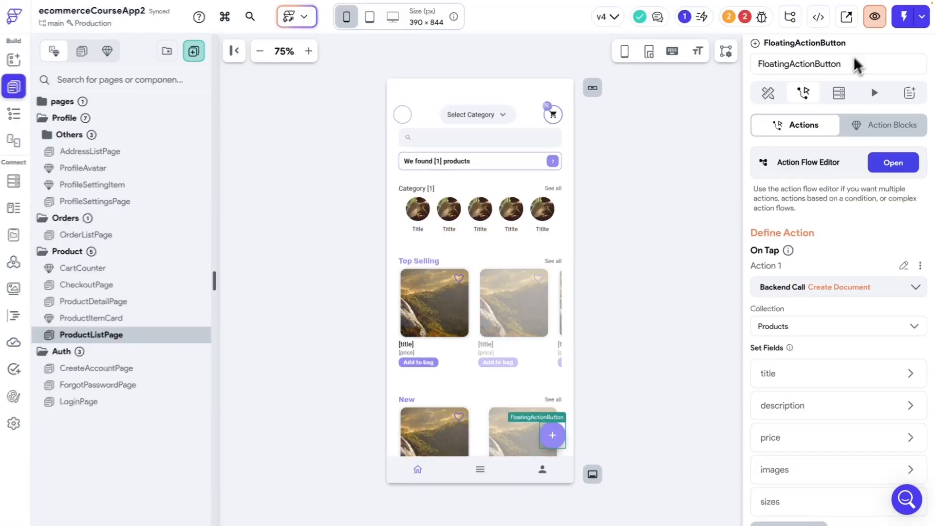
Open the Passing Parameters error about ProductItemCard from the project issues and expand the productId parameter of its navigation action
{"action": "left_click", "coordinate": [718, 20]}
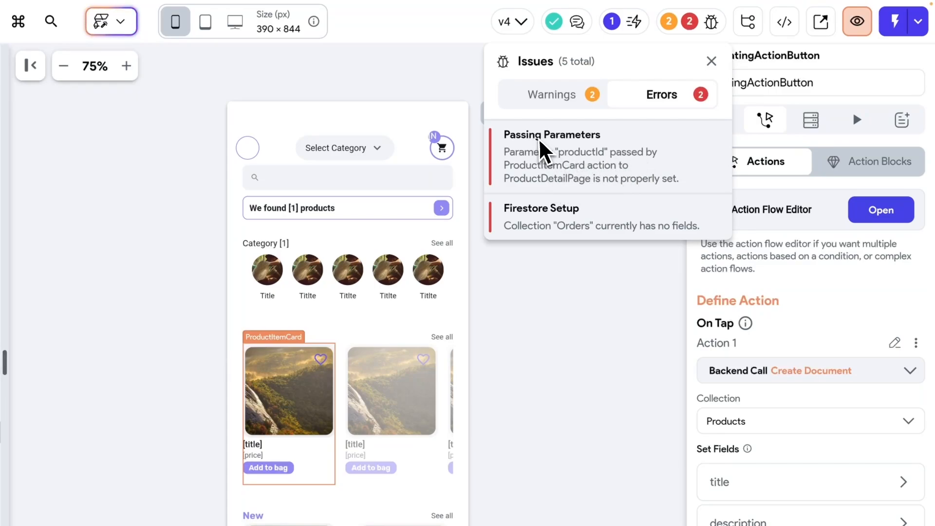
{"action": "left_click", "coordinate": [568, 166]}
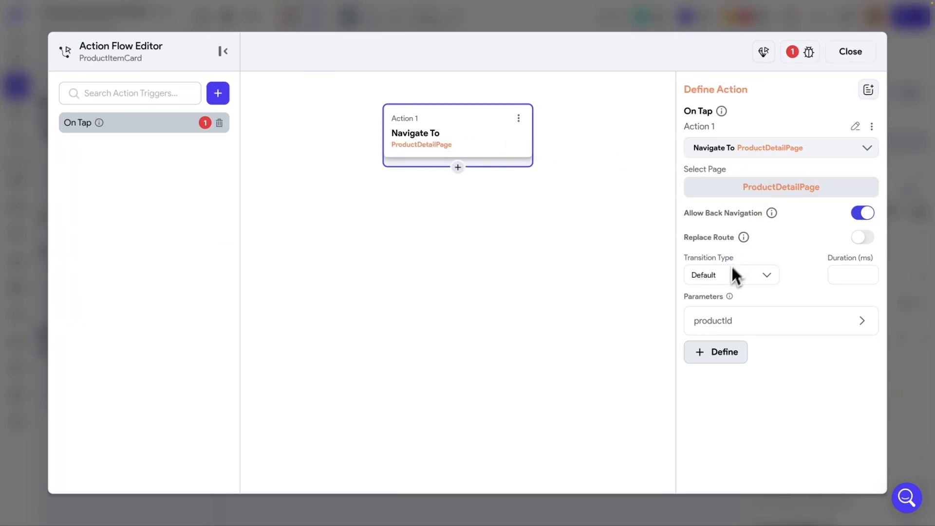
{"action": "left_click", "coordinate": [722, 323]}
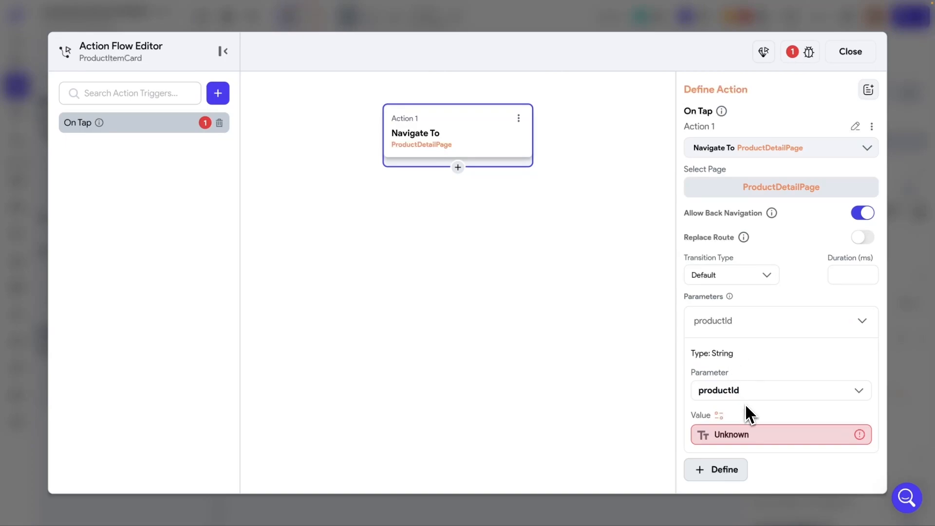
Set the productId parameter to the Document ID of the Products Document reference, close the editor and recheck the project errors
{"action": "left_click", "coordinate": [731, 435]}
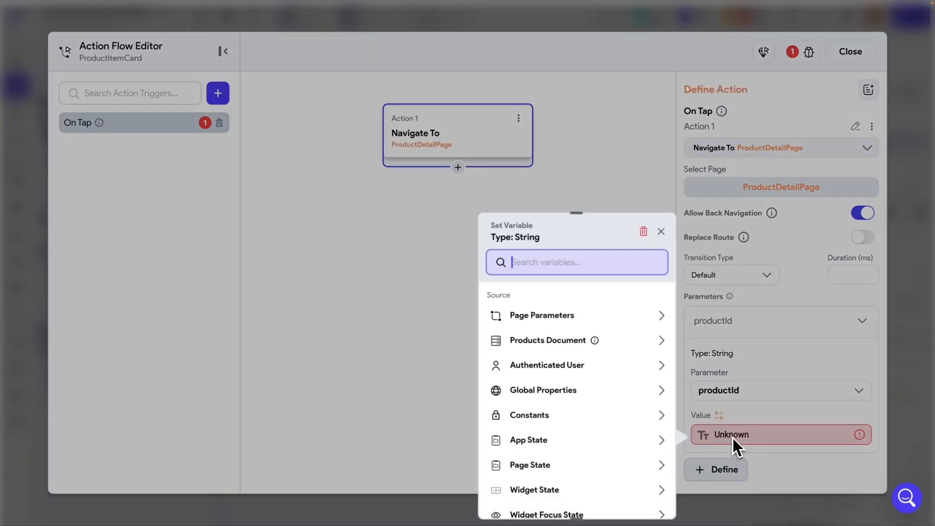
{"action": "left_click", "coordinate": [530, 347]}
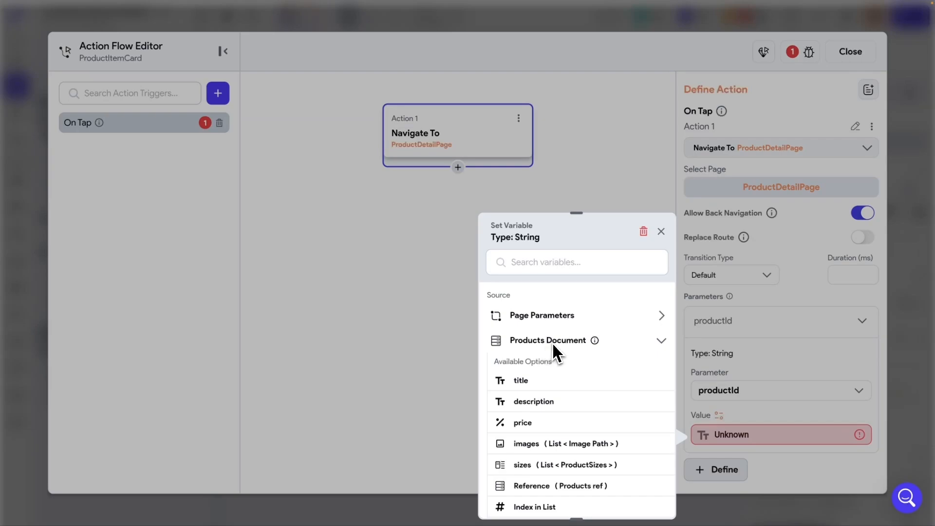
{"action": "left_click", "coordinate": [530, 486]}
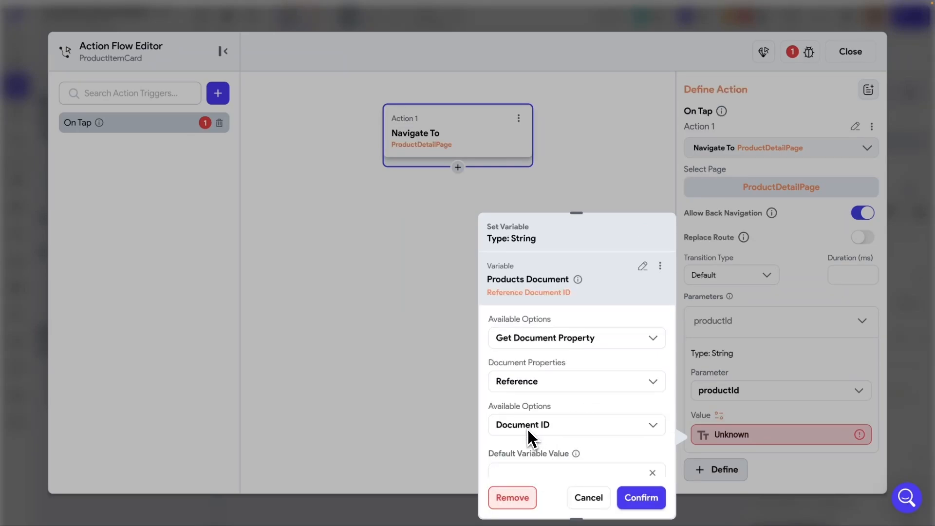
{"action": "left_click", "coordinate": [642, 499]}
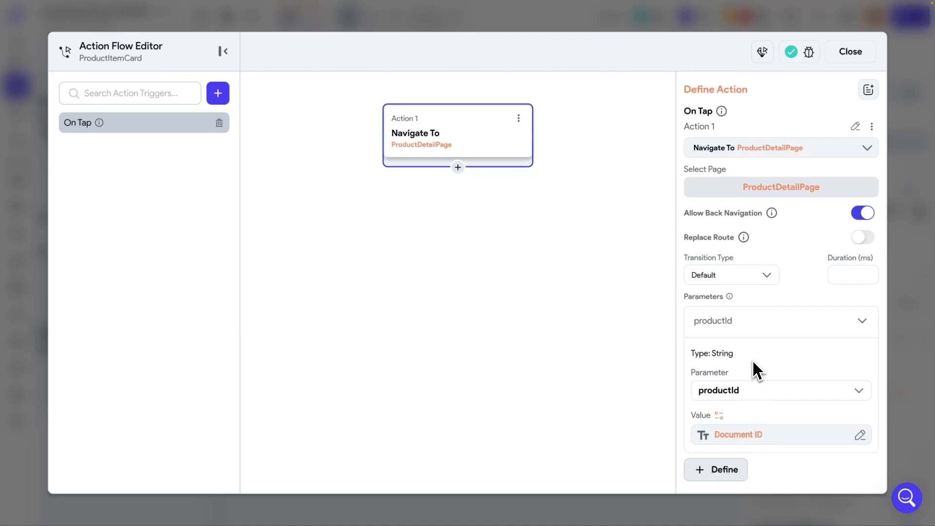
{"action": "left_click", "coordinate": [848, 56]}
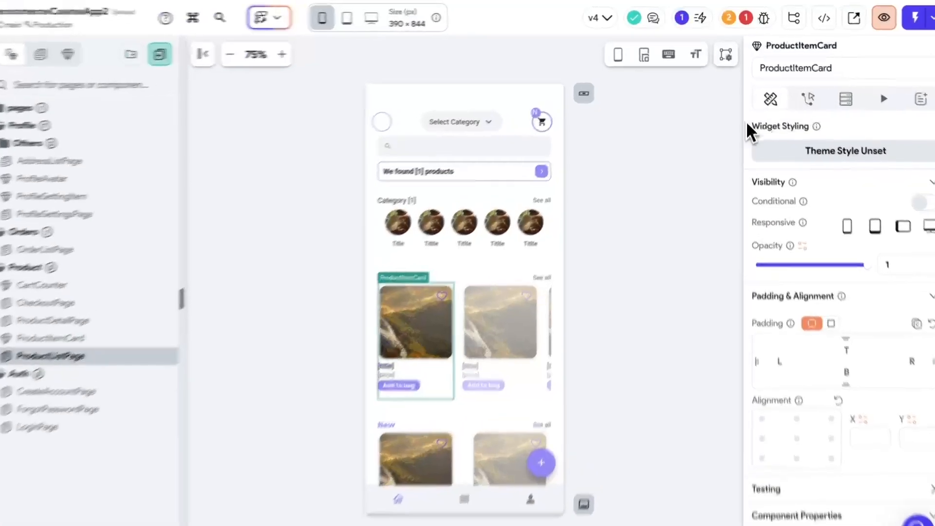
{"action": "left_click", "coordinate": [769, 22]}
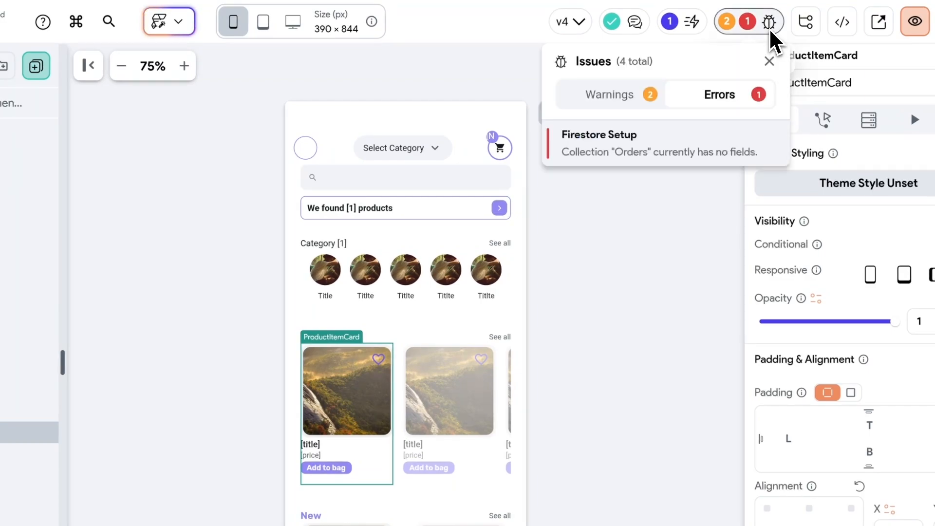
Open the Firestore Setup error about the empty Orders collection and start its schema under Users from scratch
{"action": "left_click", "coordinate": [641, 161]}
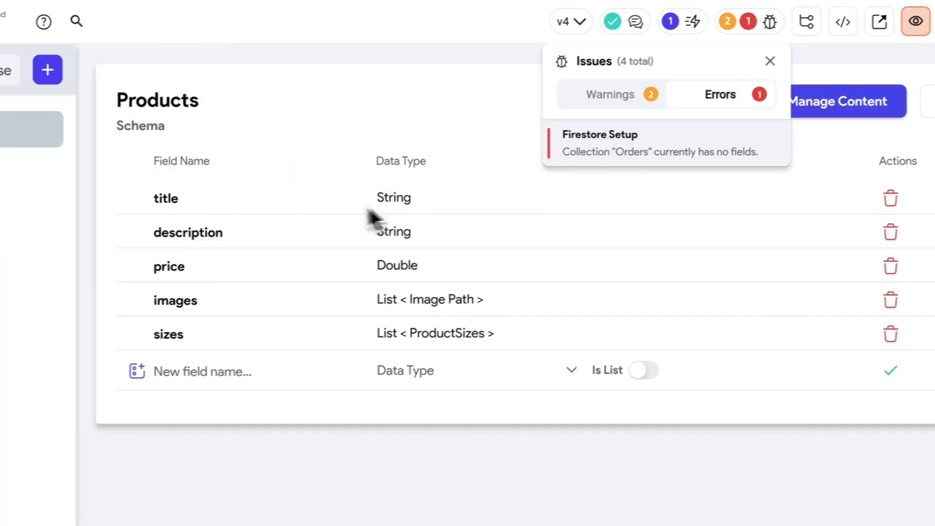
{"action": "left_click", "coordinate": [81, 197]}
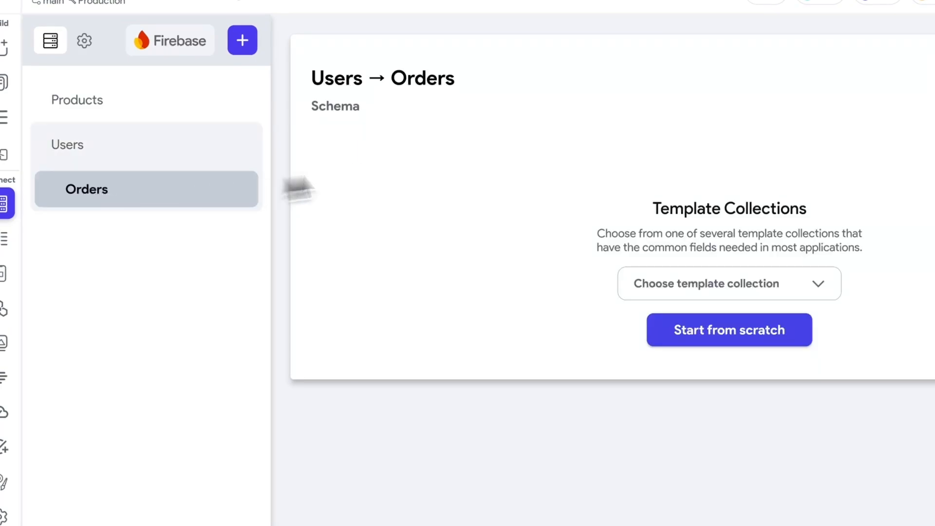
{"action": "left_click", "coordinate": [618, 311]}
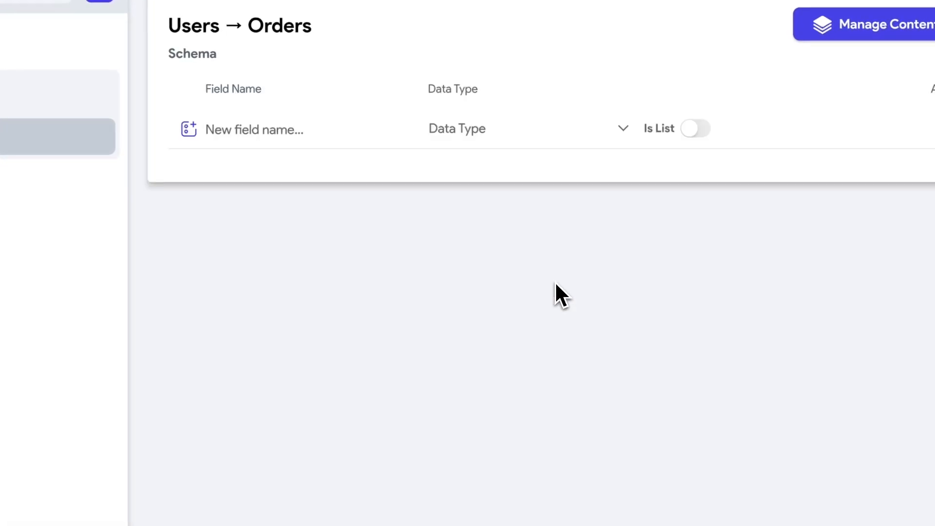
Add a created_at field with the Date Time data type to the Orders subcollection schema
{"action": "left_click", "coordinate": [273, 132]}
{"action": "type", "text": "created"}
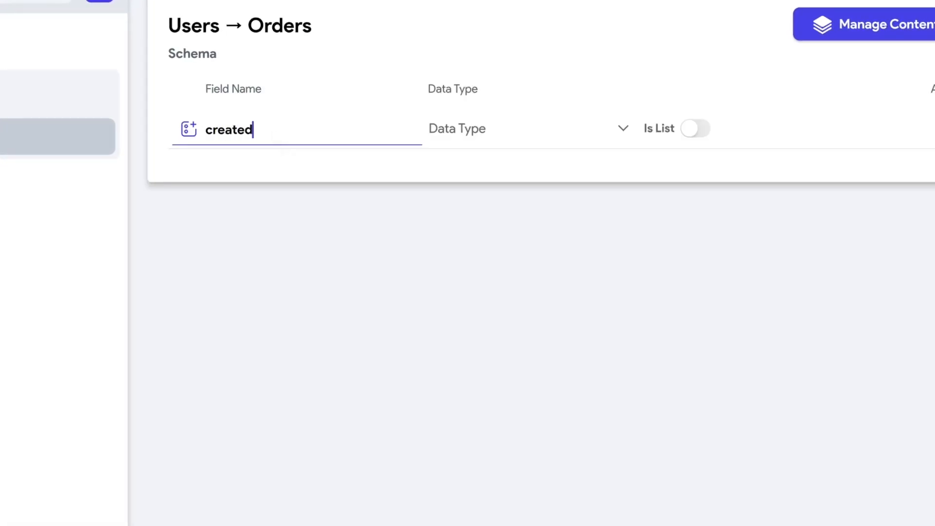
{"action": "type", "text": "_at"}
{"action": "left_click", "coordinate": [617, 136]}
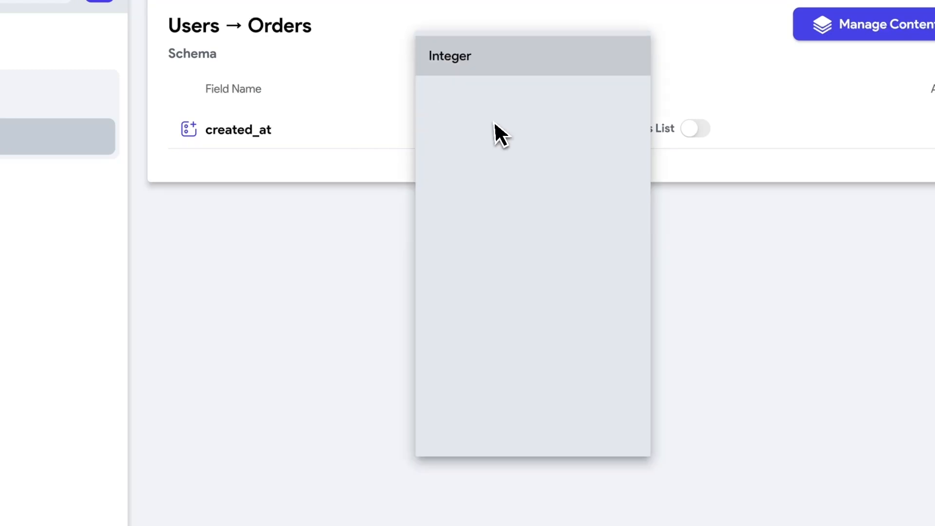
{"action": "left_click", "coordinate": [495, 416]}
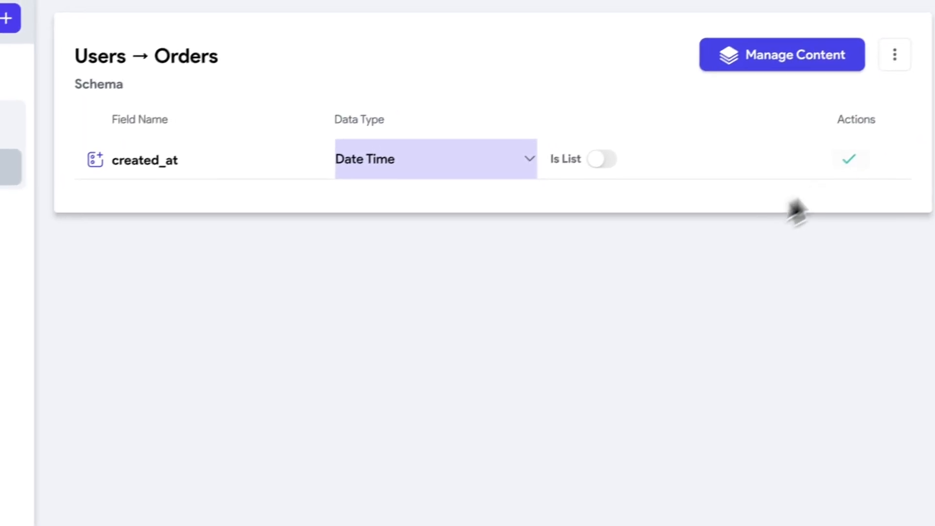
{"action": "left_click", "coordinate": [836, 165]}
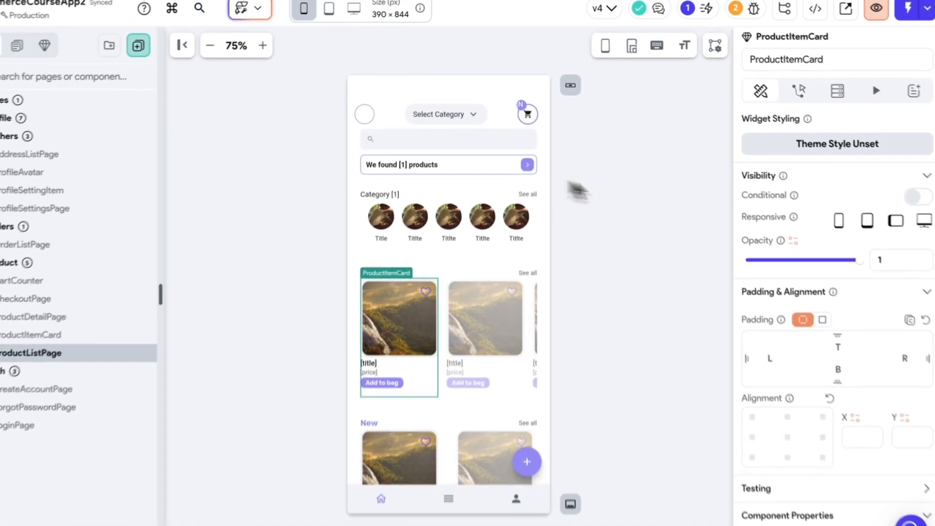
Recheck the project errors and open the Firestore Rules Setup warning about security rules that may be too open
{"action": "left_click", "coordinate": [580, 191]}
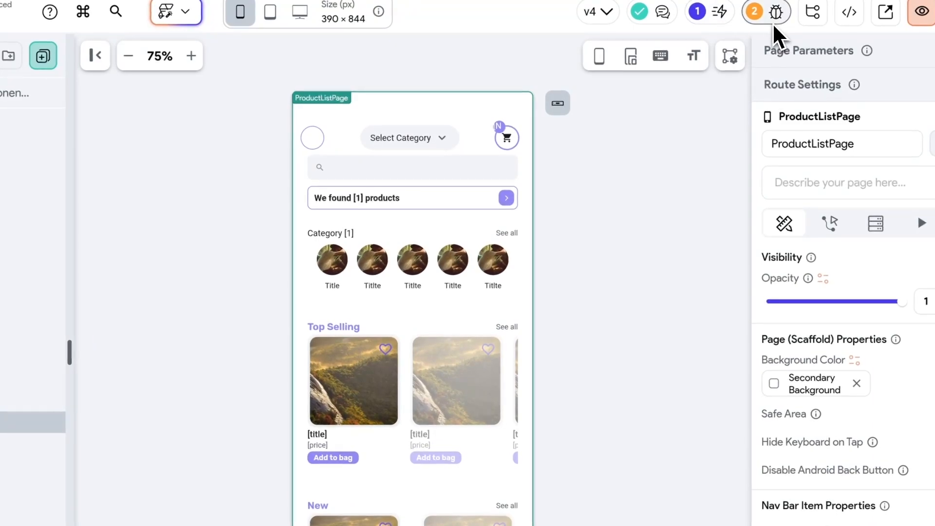
{"action": "left_click", "coordinate": [777, 19]}
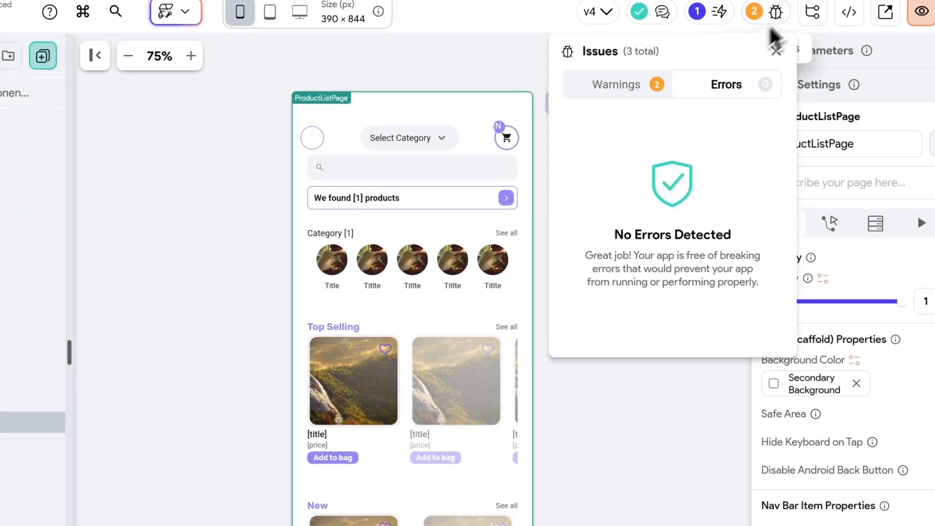
{"action": "left_click", "coordinate": [617, 91]}
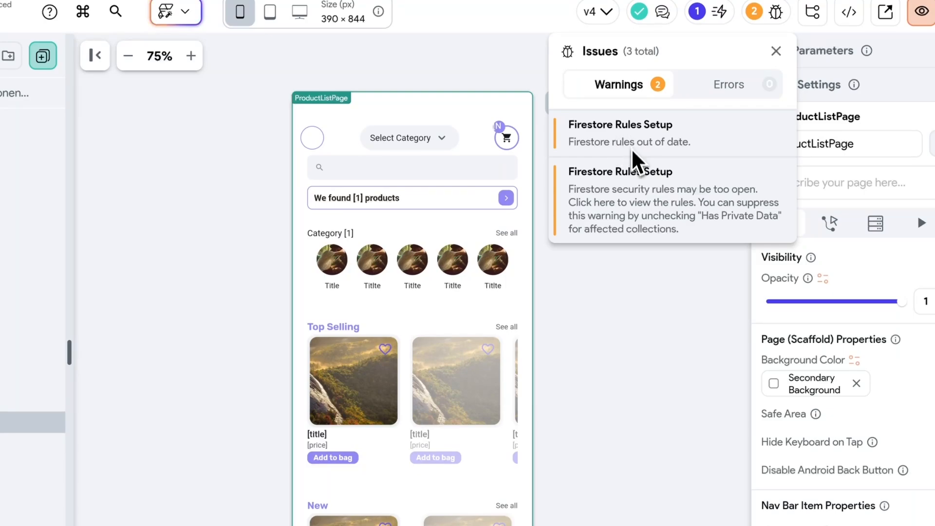
{"action": "left_click", "coordinate": [648, 229]}
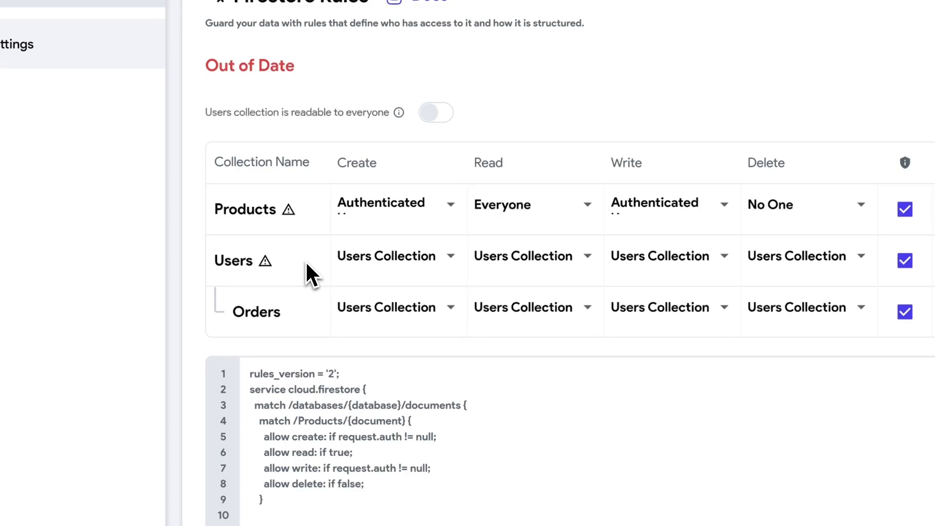
Set the Delete permission of the Users and Orders collections to No One in the Firestore rules
{"action": "left_click", "coordinate": [375, 265]}
{"action": "left_click", "coordinate": [295, 263]}
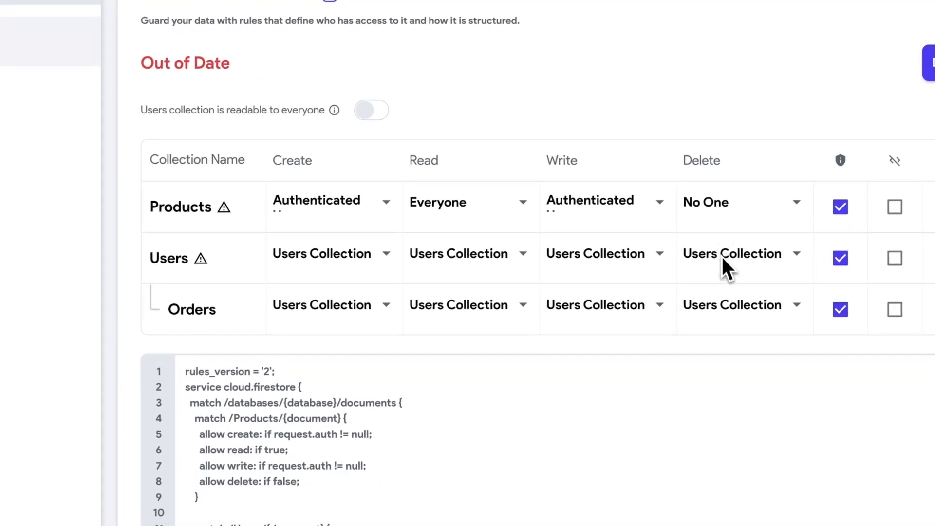
{"action": "left_click", "coordinate": [722, 259]}
{"action": "left_click", "coordinate": [711, 306]}
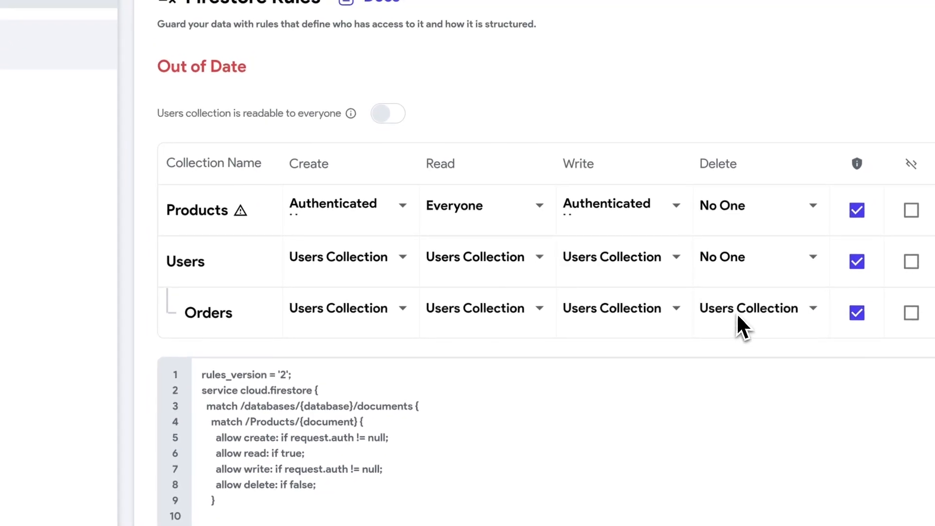
{"action": "left_click", "coordinate": [738, 314]}
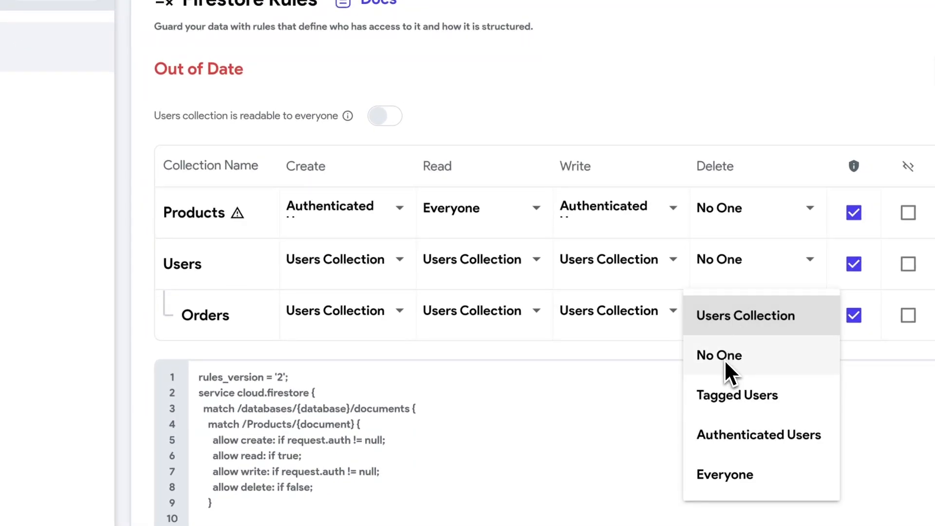
{"action": "left_click", "coordinate": [733, 363]}
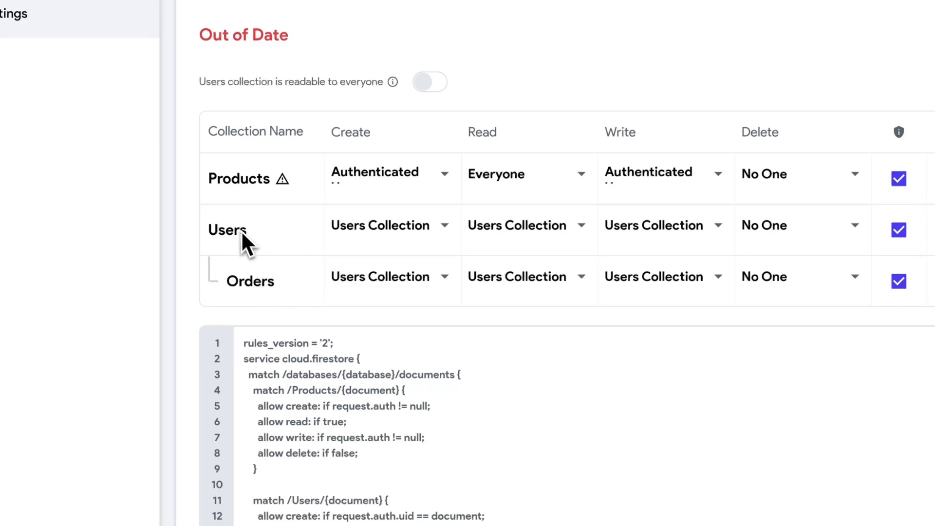
Review the generated rules code and deploy the updated Firestore rules
{"action": "scroll", "coordinate": [507, 388], "scroll_direction": "down", "scroll_amount": 5}
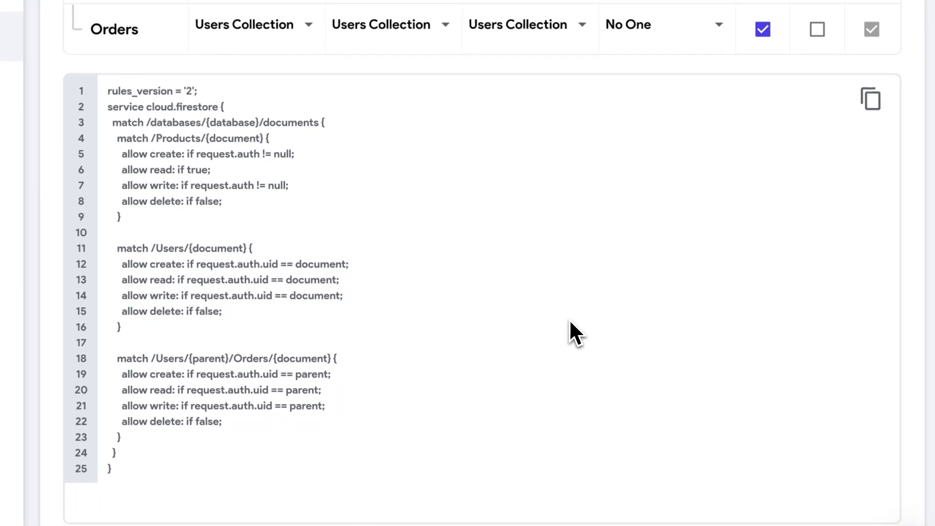
{"action": "scroll", "coordinate": [568, 319], "scroll_direction": "up", "scroll_amount": 15}
{"action": "scroll", "coordinate": [592, 317], "scroll_direction": "down", "scroll_amount": 4}
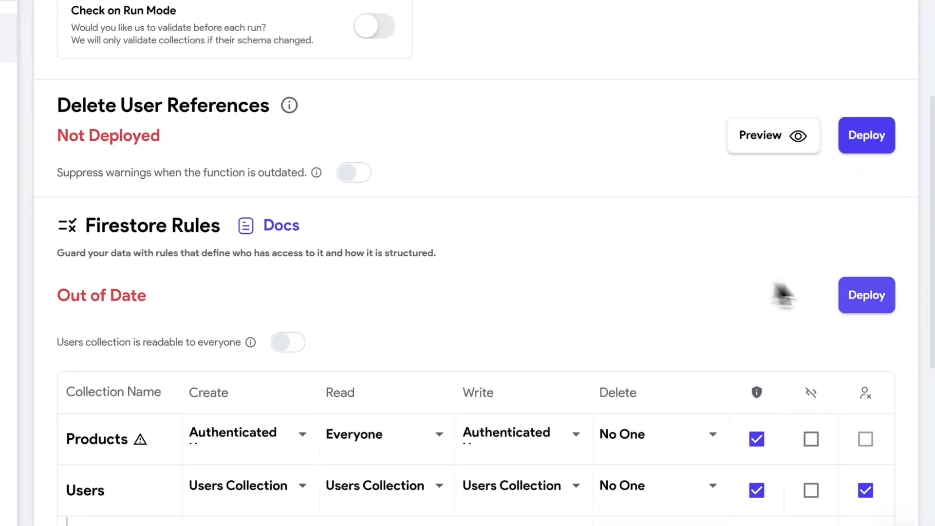
{"action": "left_click", "coordinate": [864, 294]}
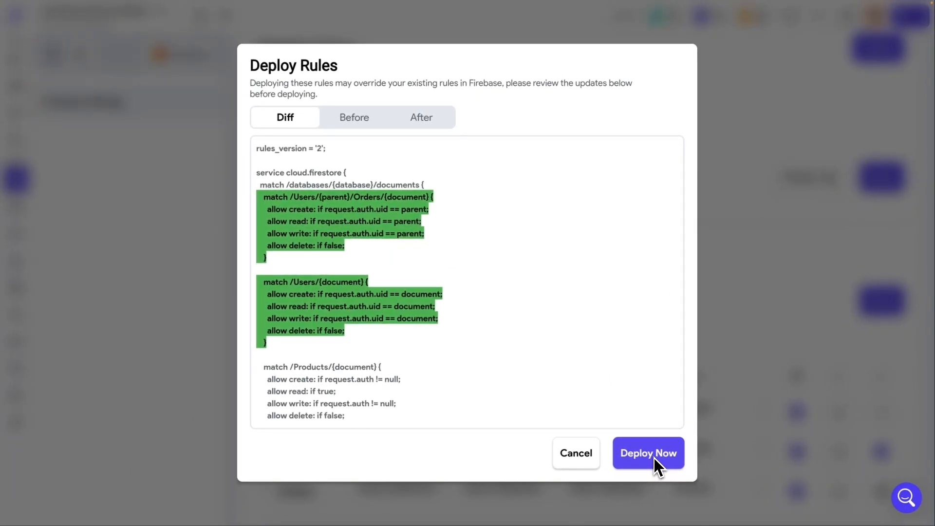
{"action": "left_click", "coordinate": [655, 457]}
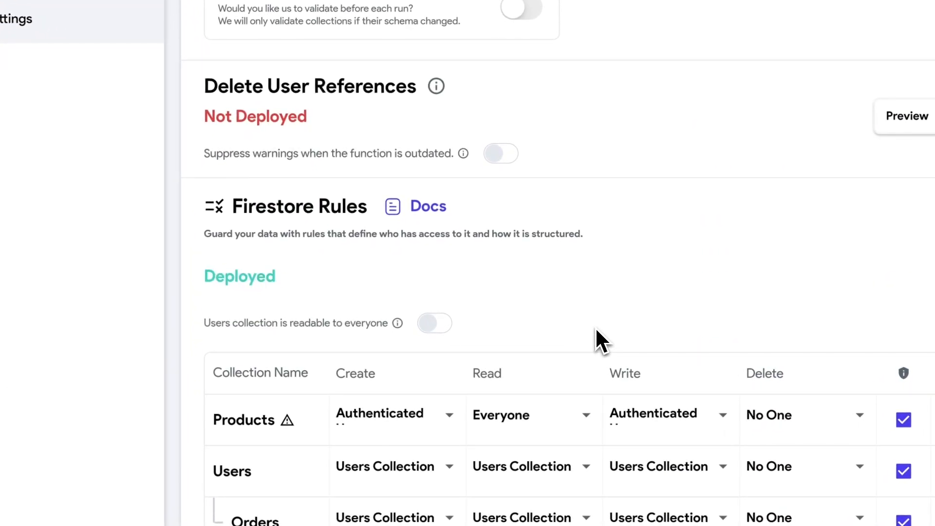
Look over the deployed rules table and code, and read the remaining warnings in the project issues
{"action": "scroll", "coordinate": [601, 341], "scroll_direction": "down", "scroll_amount": 5}
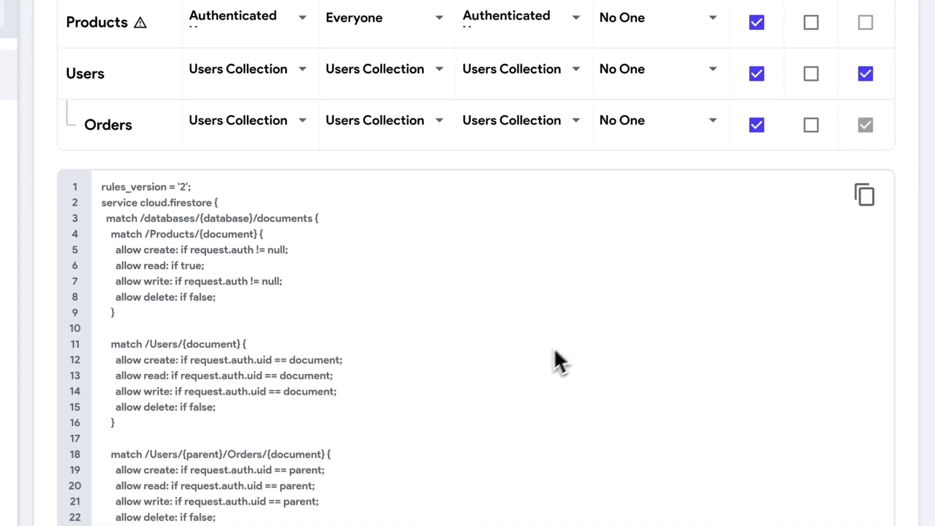
{"action": "scroll", "coordinate": [566, 377], "scroll_direction": "up", "scroll_amount": 3}
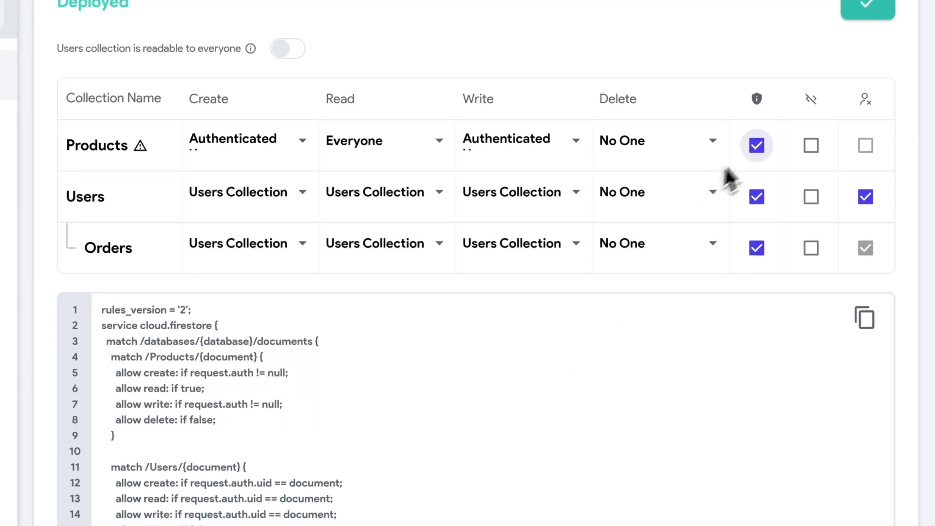
{"action": "mouse_move", "coordinate": [758, 100]}
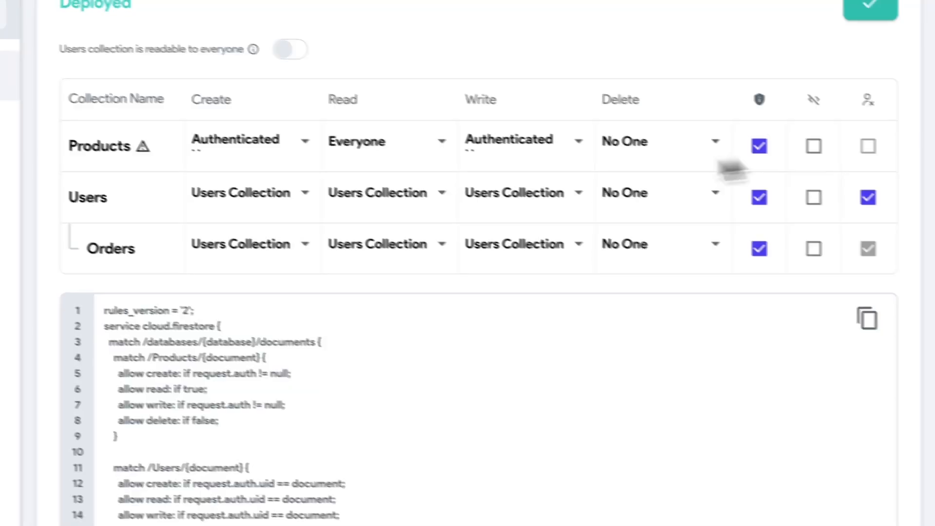
{"action": "left_click", "coordinate": [750, 22]}
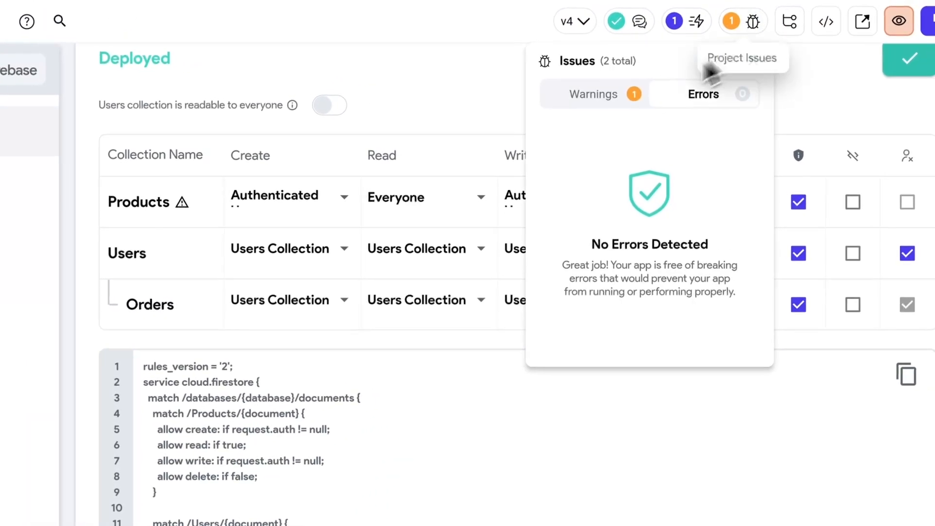
{"action": "left_click", "coordinate": [614, 92]}
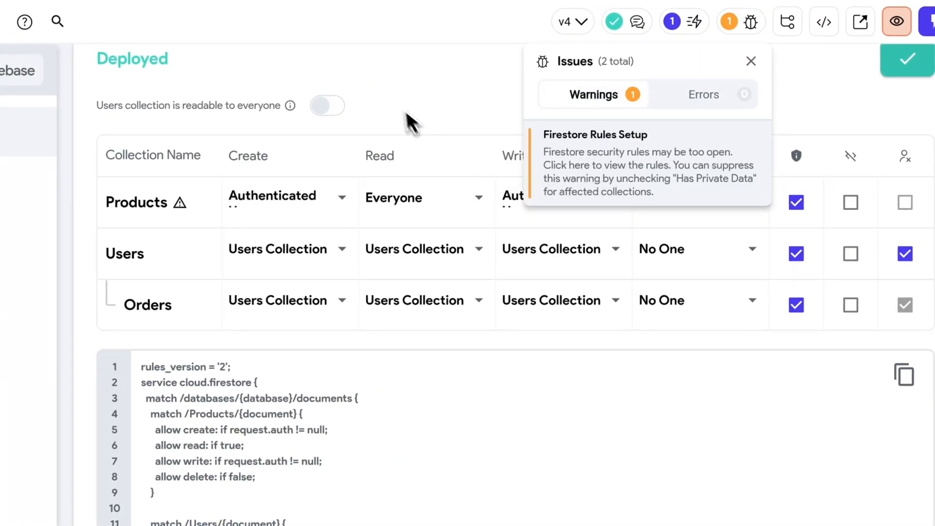
{"action": "left_click", "coordinate": [402, 93]}
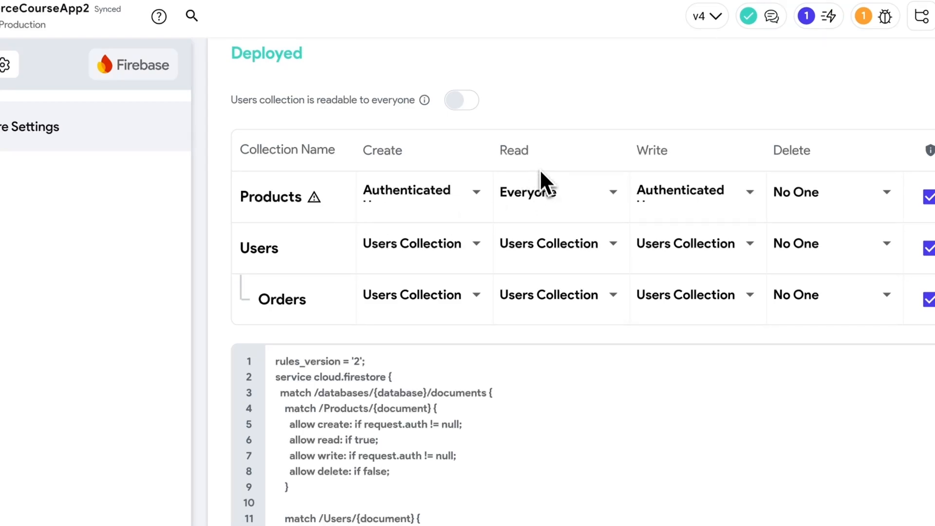
Check the Read permission options for Products, keep Everyone, and uncheck Has Private Data for the Products collection
{"action": "left_click", "coordinate": [542, 190]}
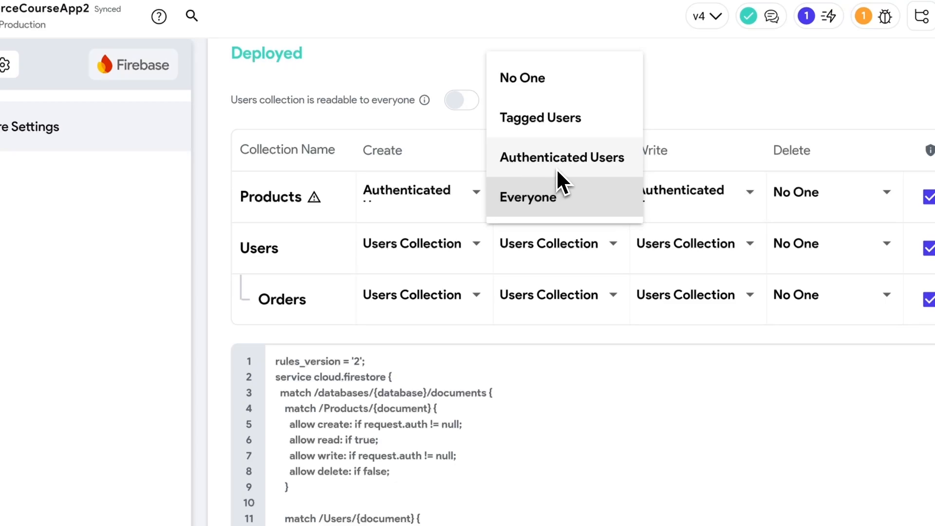
{"action": "left_click", "coordinate": [772, 108]}
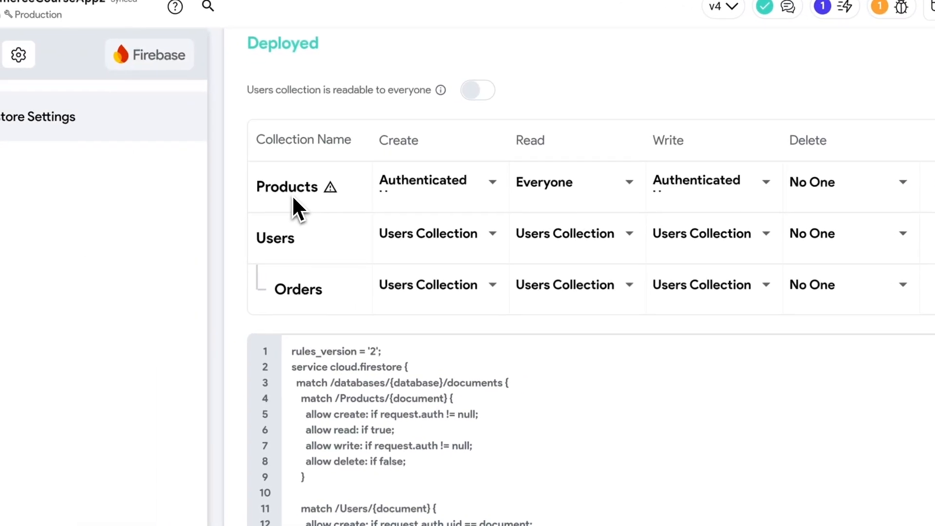
{"action": "mouse_move", "coordinate": [280, 208]}
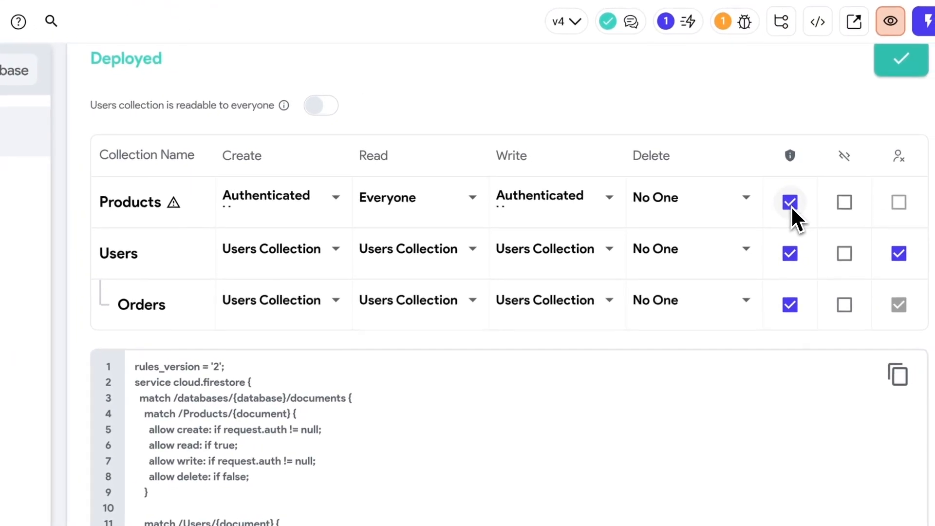
{"action": "left_click", "coordinate": [788, 202]}
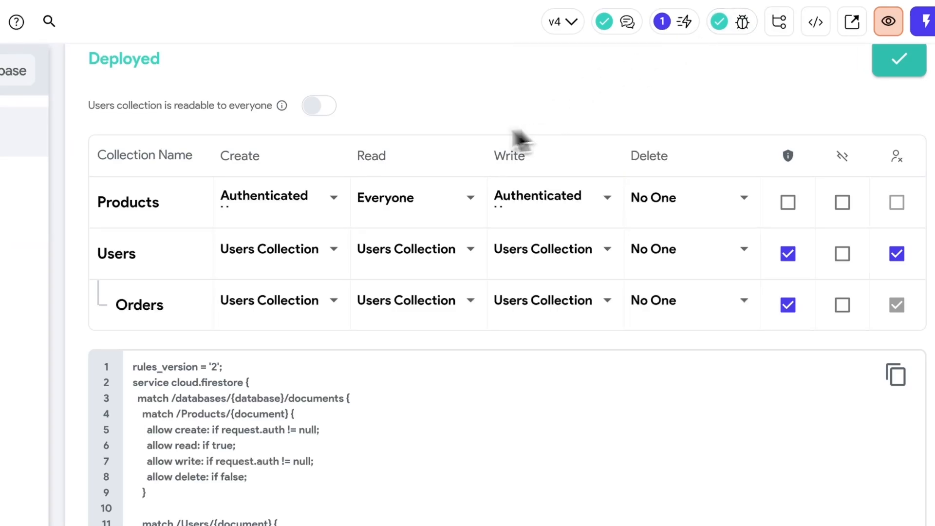
Open the run options and sign in to the app on the iPhone 16 Pro simulator with the account email and password
{"action": "left_click", "coordinate": [20, 113]}
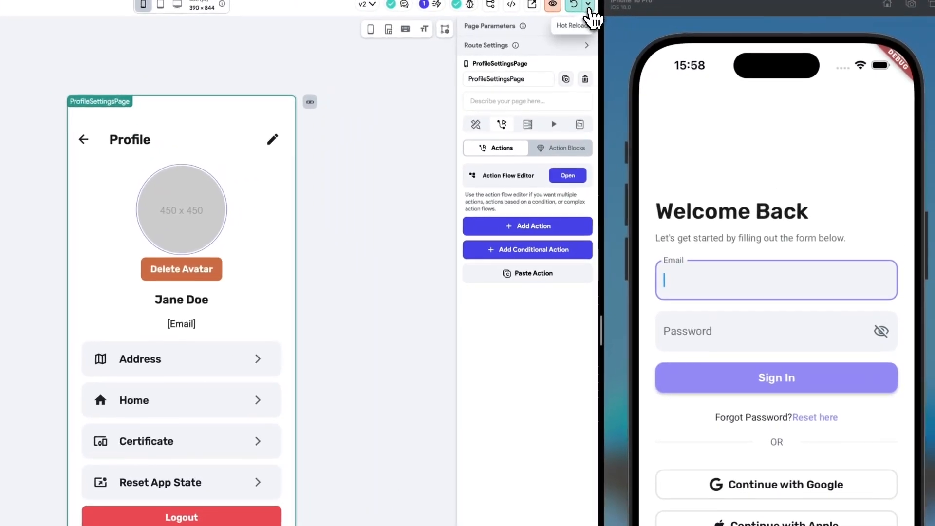
{"action": "left_click", "coordinate": [589, 4]}
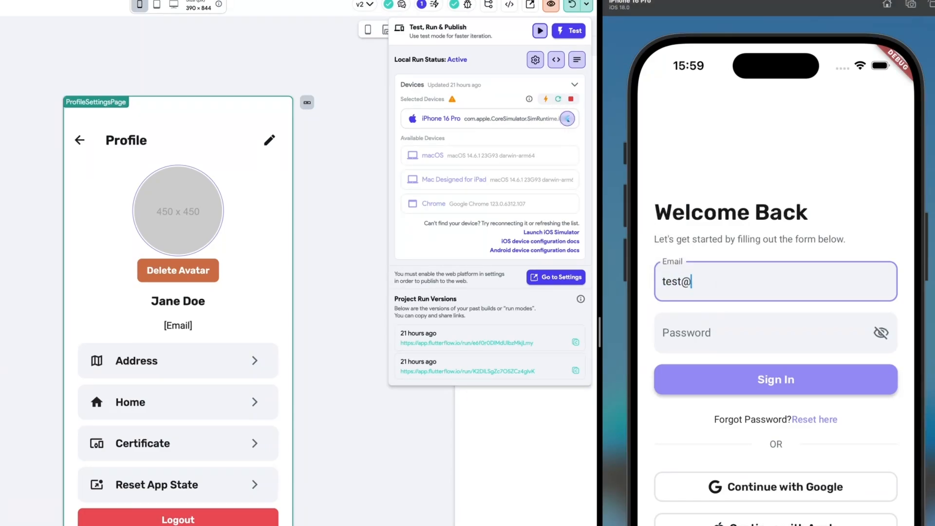
{"action": "type", "text": "com"}
{"action": "key", "text": "Tab"}
{"action": "type", "text": "•••"}
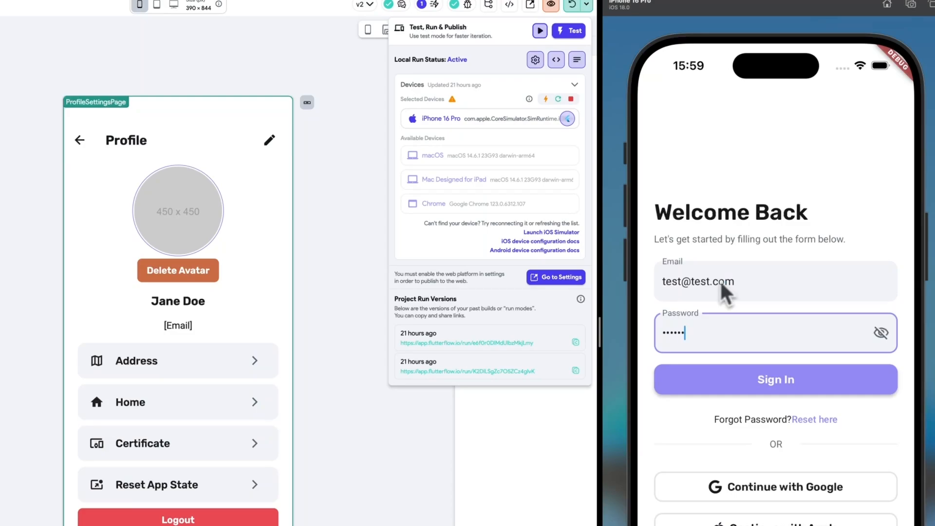
{"action": "left_click", "coordinate": [780, 385]}
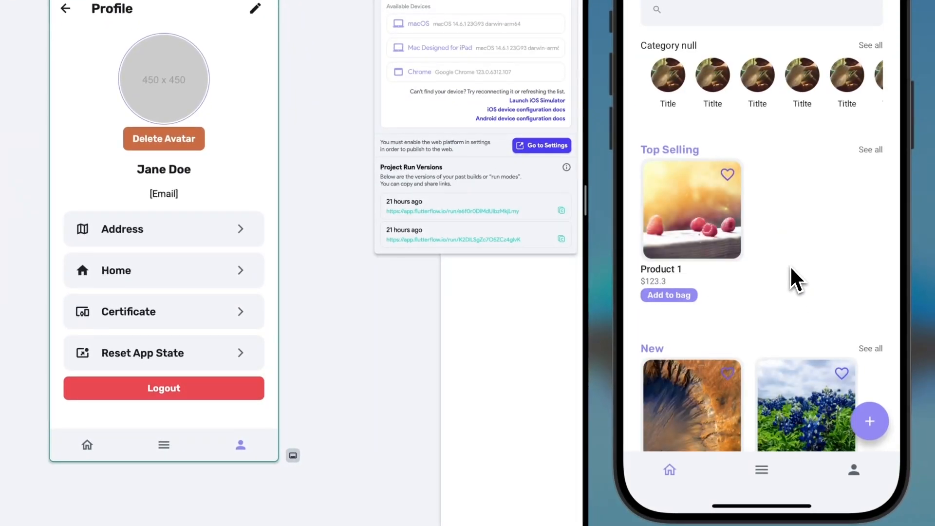
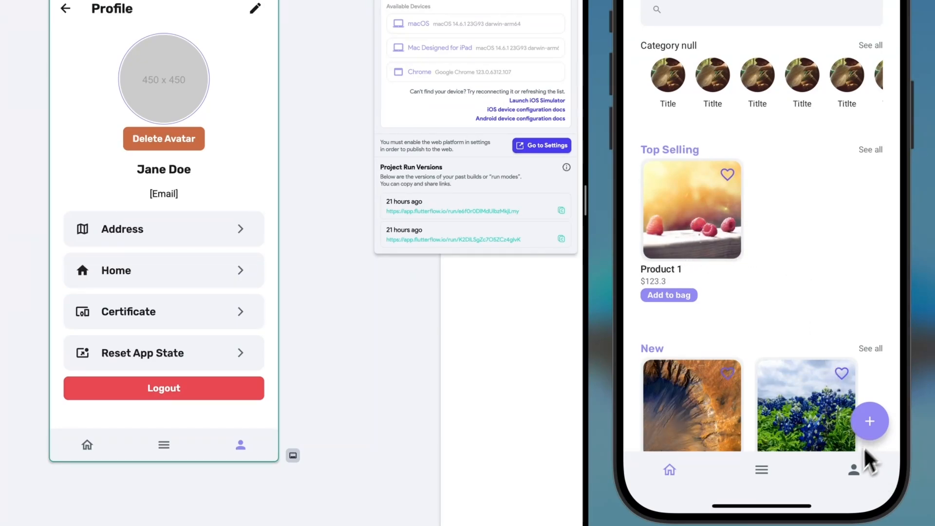
Create a sample product with the FloatingActionButton on the running app's product list page
{"action": "left_click", "coordinate": [873, 428]}
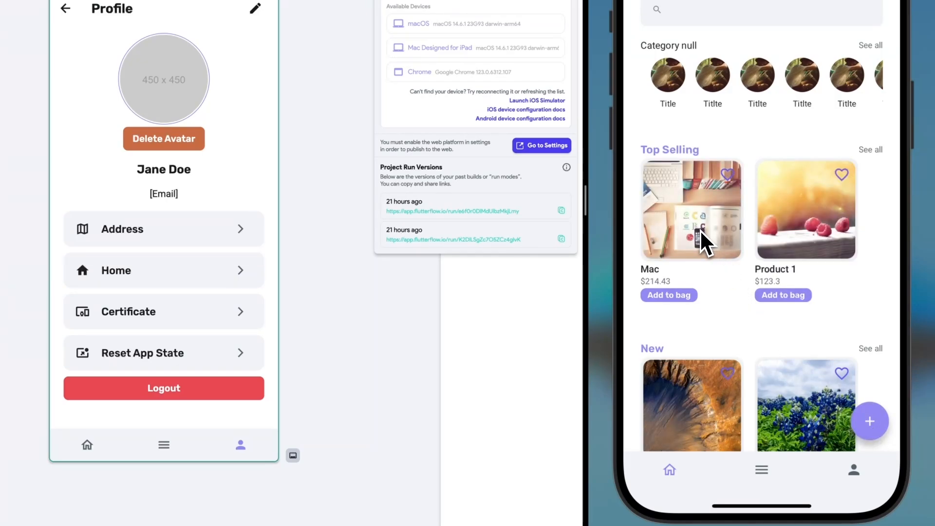
Create two more sample products in the running app and browse the Top Selling list
{"action": "left_click", "coordinate": [872, 426]}
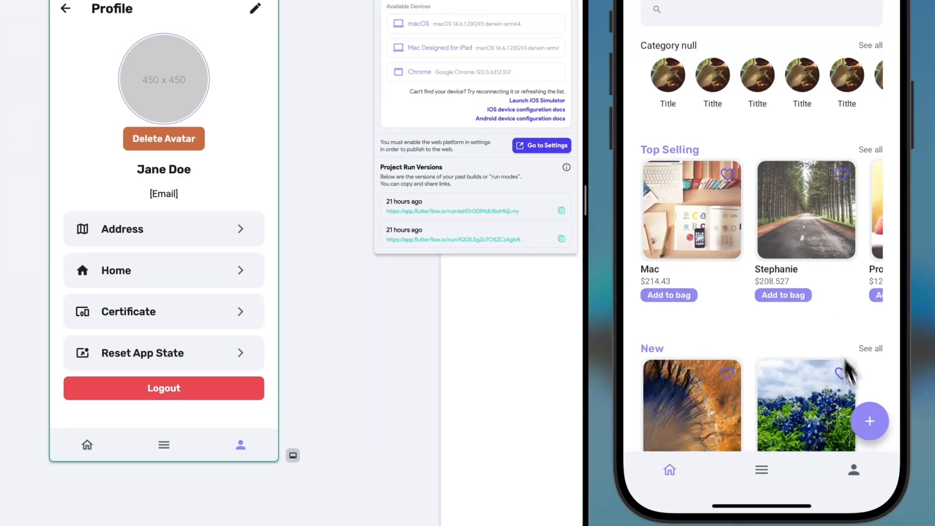
{"action": "left_click", "coordinate": [865, 423]}
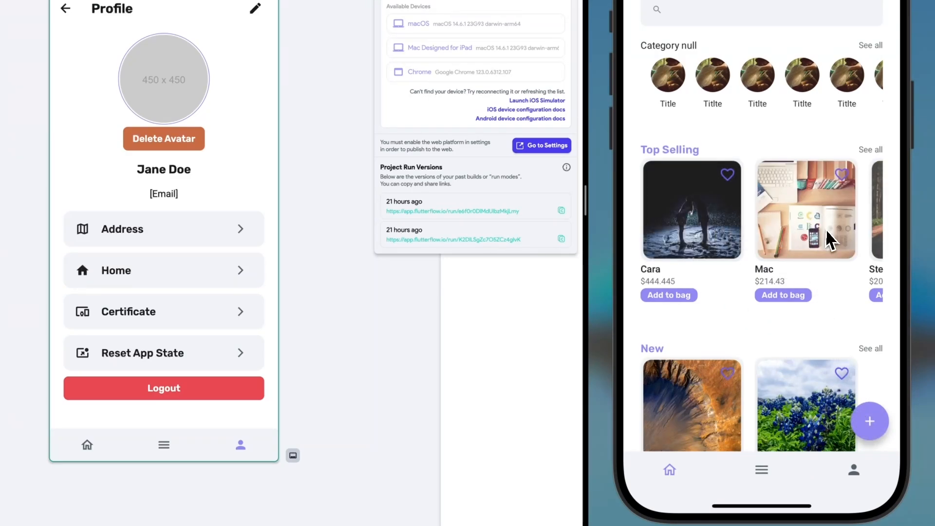
{"action": "mouse_move", "coordinate": [826, 233]}
{"action": "left_mouse_down"}
{"action": "mouse_move", "coordinate": [743, 234]}
{"action": "mouse_move", "coordinate": [823, 234]}
{"action": "left_mouse_up"}
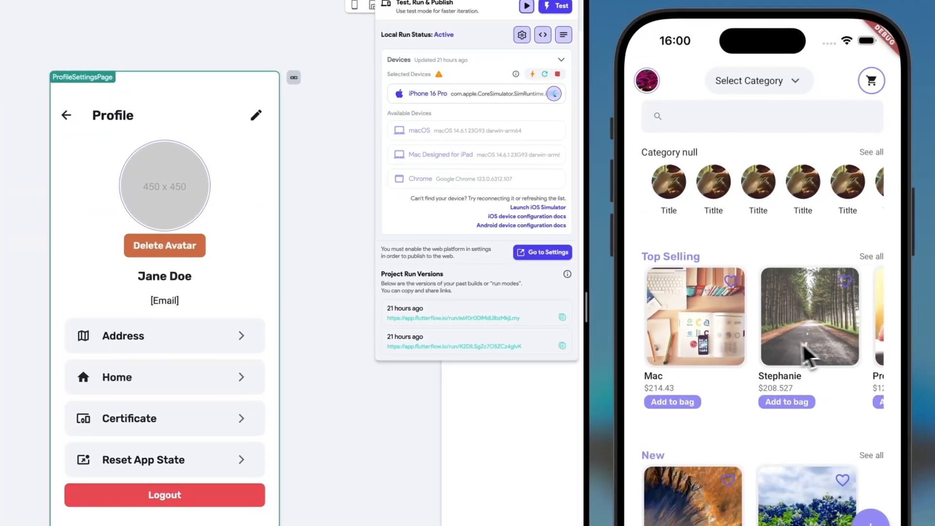
{"action": "left_click_drag", "start_coordinate": [722, 351], "coordinate": [838, 366]}
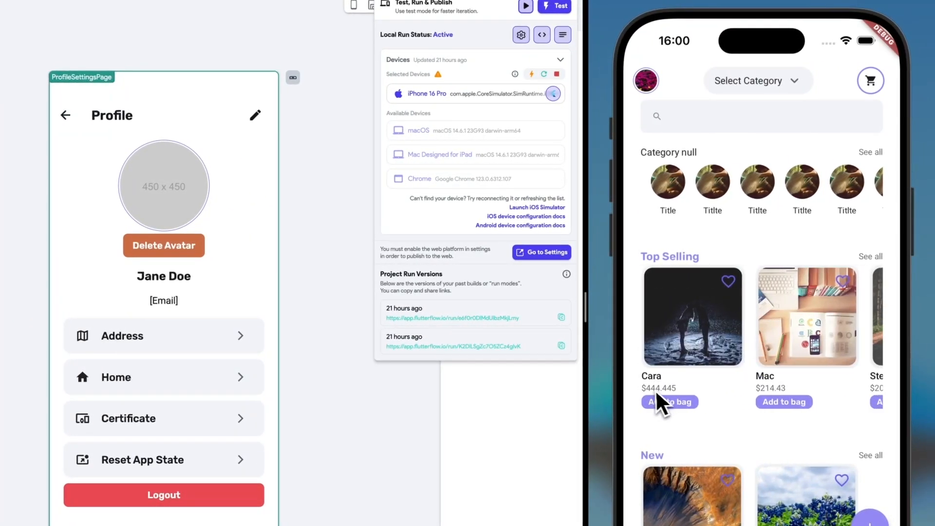
{"action": "left_click_drag", "start_coordinate": [738, 351], "coordinate": [814, 358]}
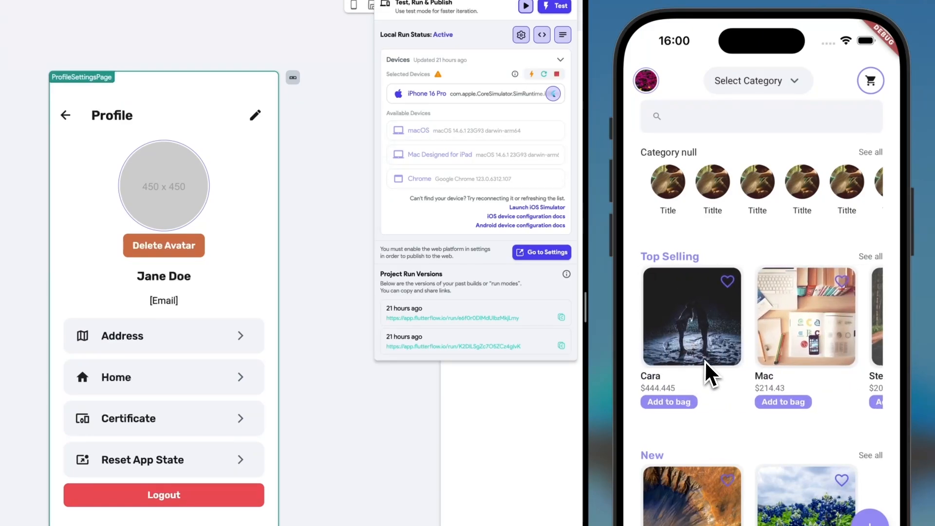
{"action": "mouse_move", "coordinate": [758, 348]}
{"action": "left_mouse_down"}
{"action": "mouse_move", "coordinate": [696, 352]}
{"action": "mouse_move", "coordinate": [768, 354]}
{"action": "left_mouse_up"}
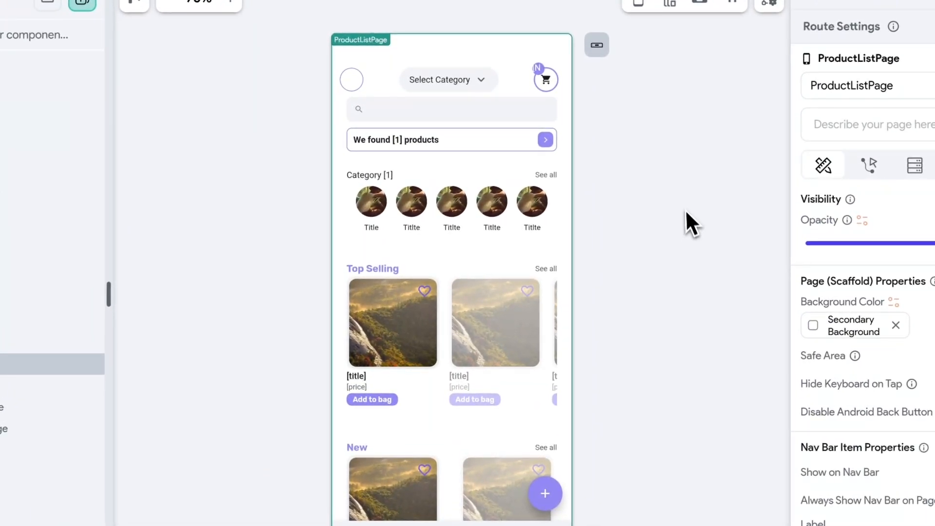
Leave the product list layout and open the ProductDetailPage from the Product folder
{"action": "left_click", "coordinate": [688, 192]}
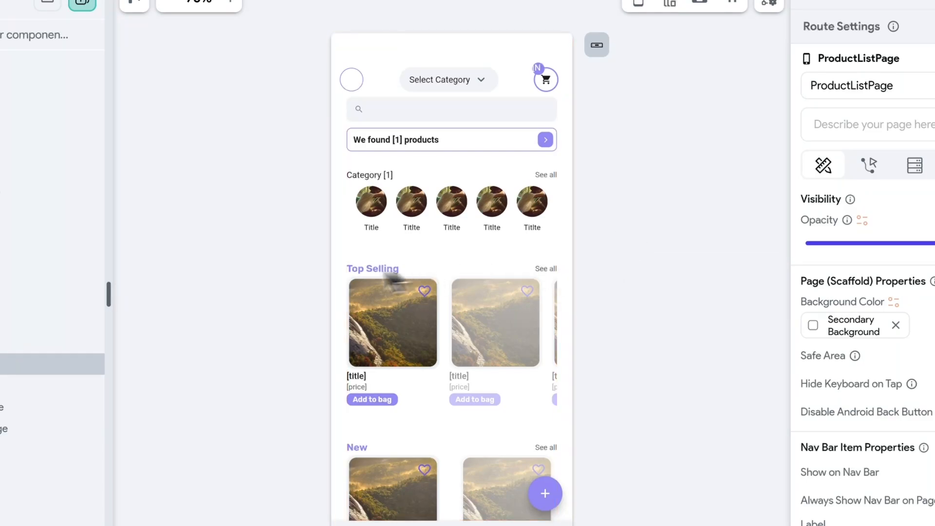
{"action": "left_click", "coordinate": [448, 283]}
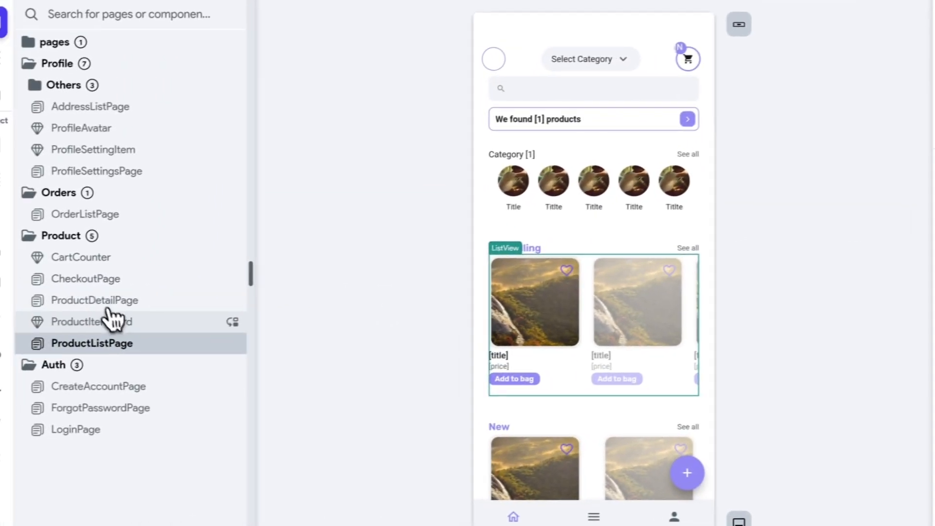
{"action": "left_click", "coordinate": [95, 301]}
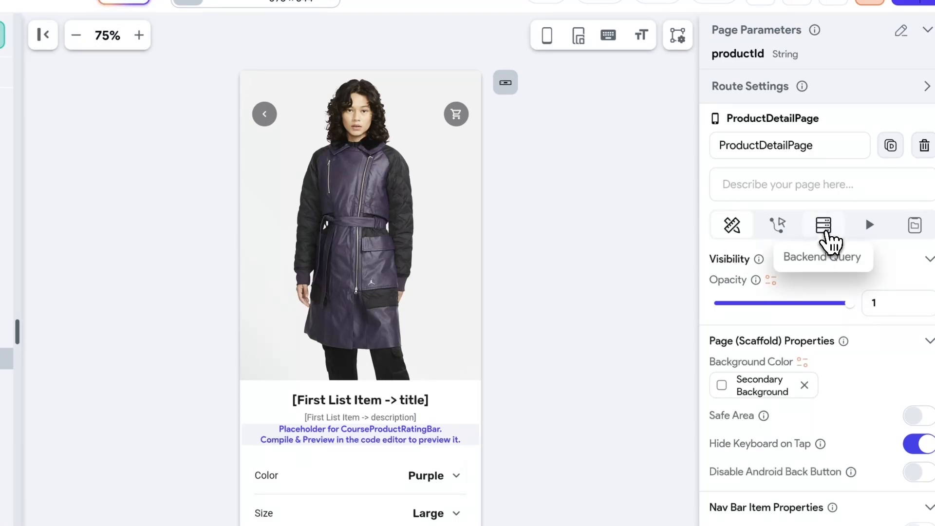
{"action": "left_click", "coordinate": [827, 233]}
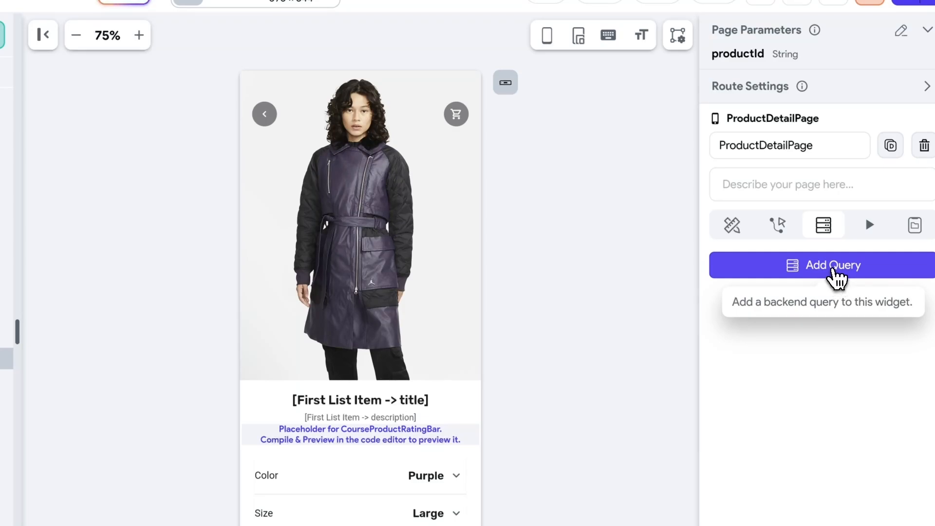
{"action": "left_click", "coordinate": [834, 274]}
{"action": "left_click", "coordinate": [526, 199]}
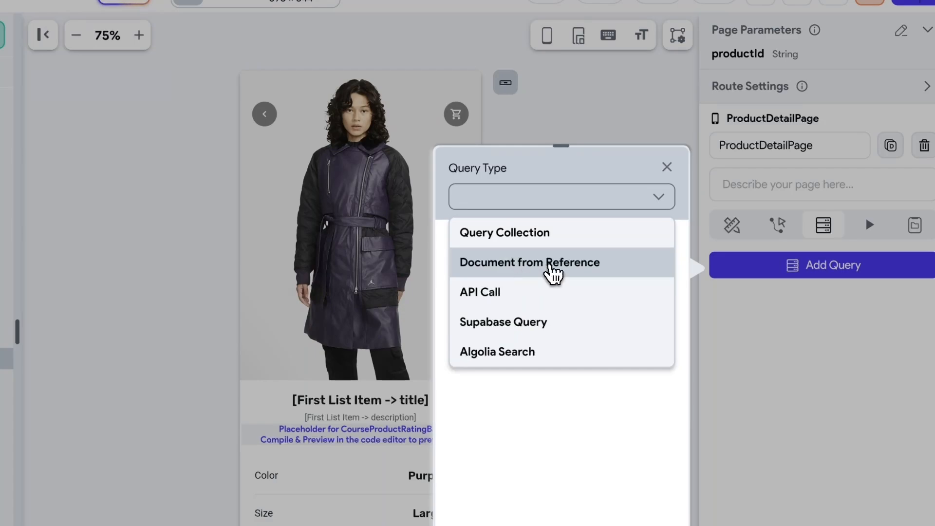
{"action": "left_click", "coordinate": [551, 267]}
{"action": "left_click", "coordinate": [495, 292]}
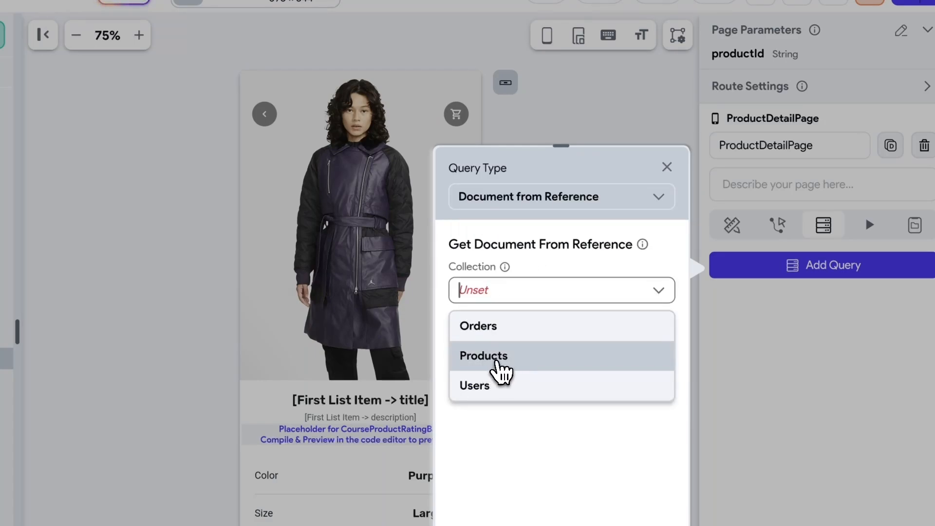
{"action": "left_click", "coordinate": [500, 365]}
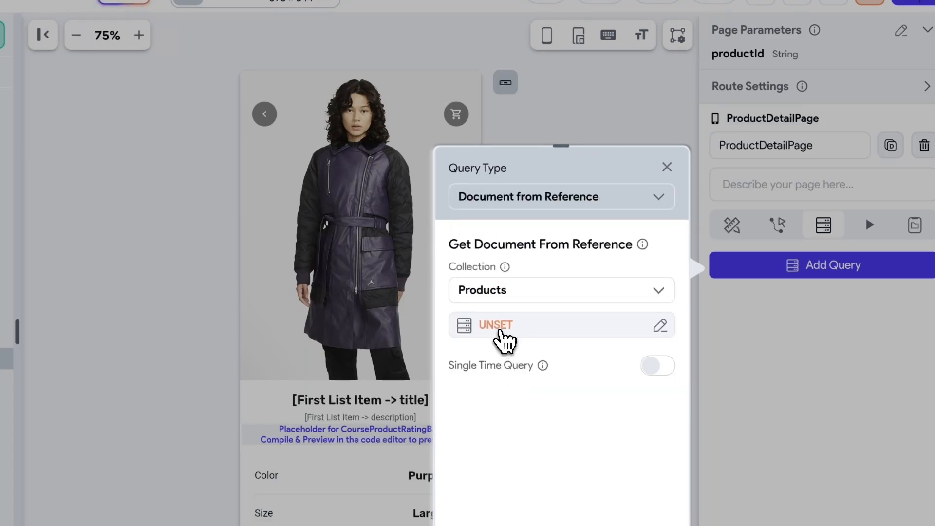
{"action": "left_click", "coordinate": [493, 326]}
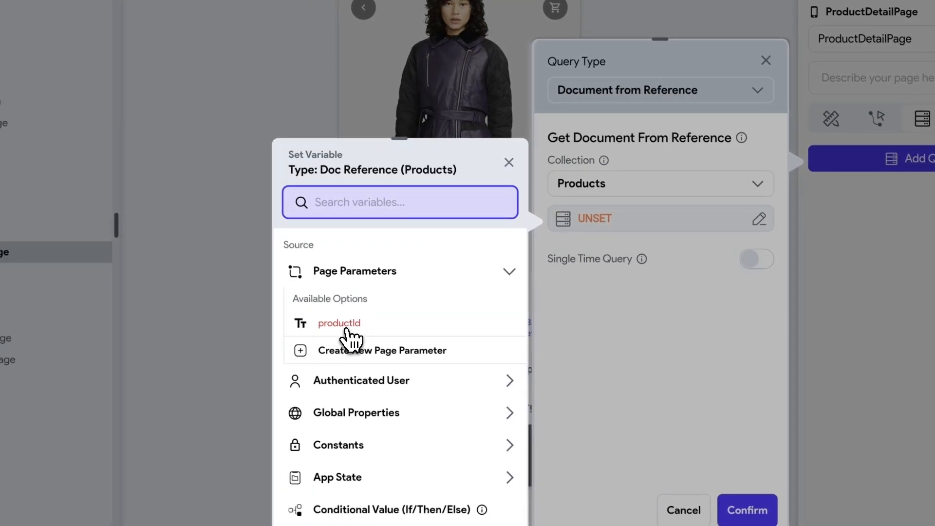
{"action": "left_click", "coordinate": [684, 507]}
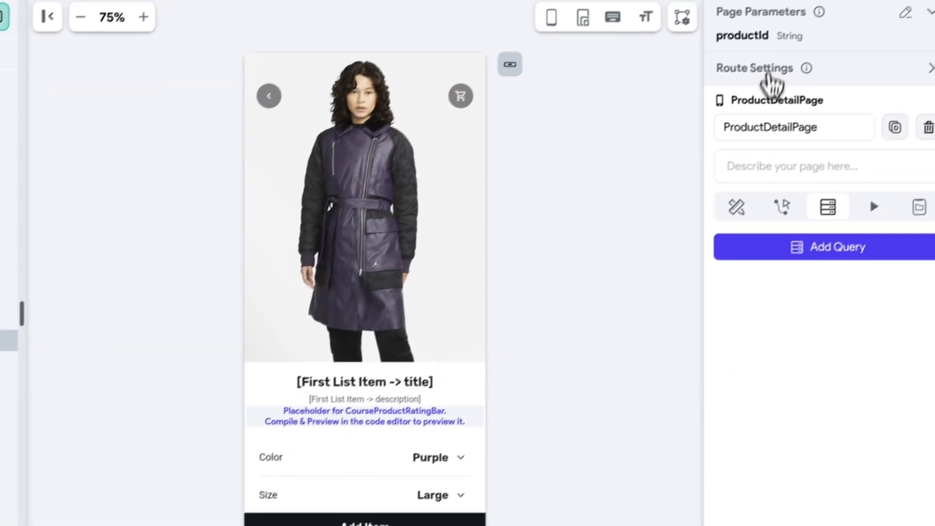
Change the ProductDetailPage parameter productId to type DocumentReference with collection type Products, keeping it required
{"action": "left_click", "coordinate": [906, 12]}
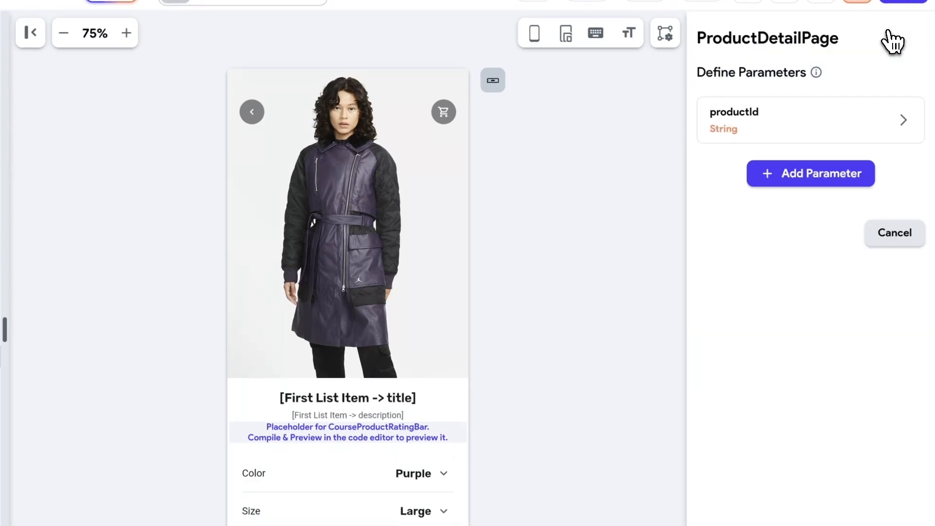
{"action": "left_click", "coordinate": [744, 127]}
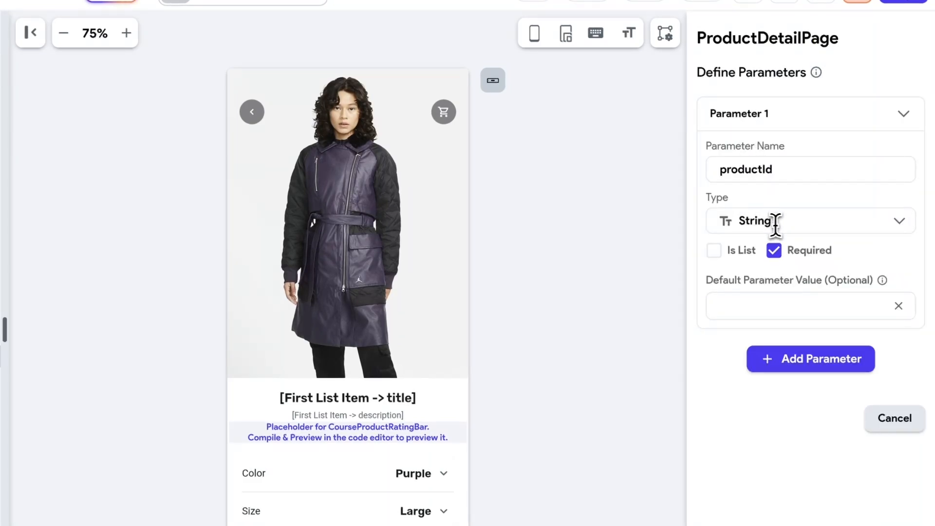
{"action": "left_click", "coordinate": [775, 223]}
{"action": "scroll", "coordinate": [789, 330], "scroll_direction": "down", "scroll_amount": 3}
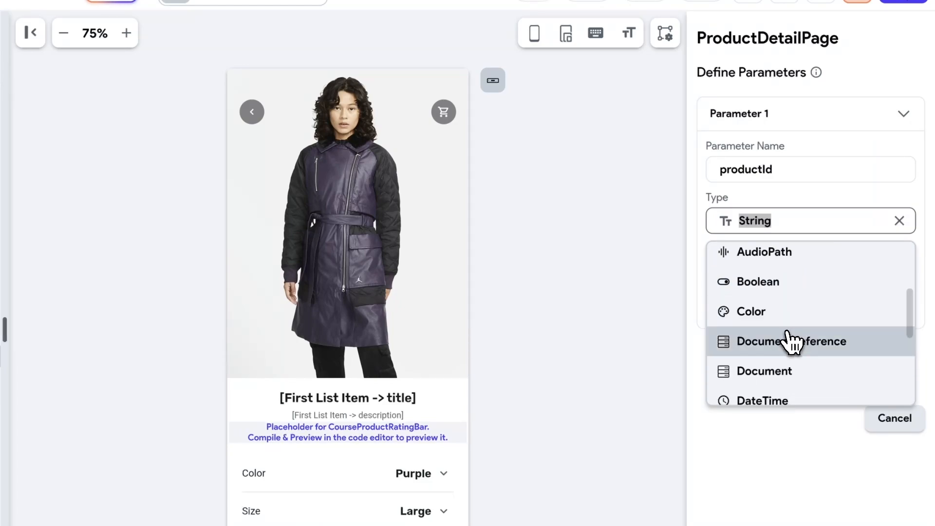
{"action": "left_click", "coordinate": [790, 346]}
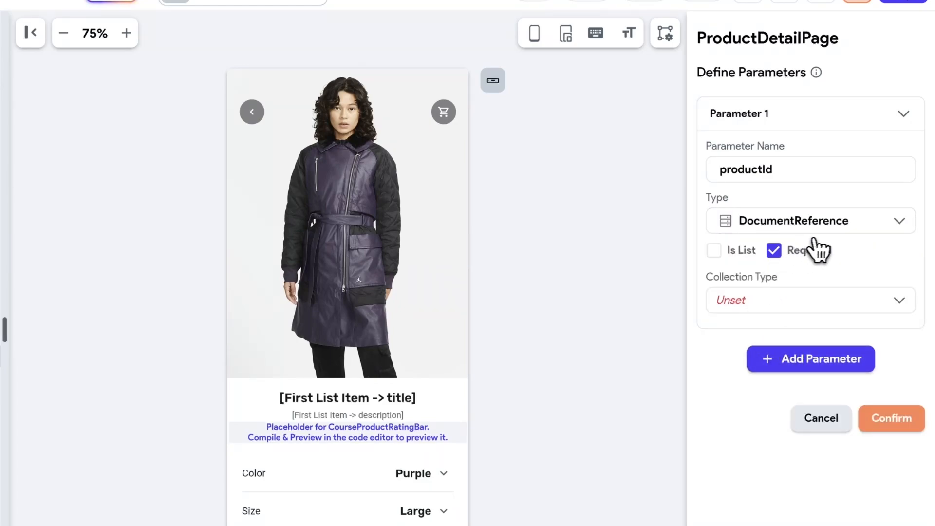
{"action": "left_click", "coordinate": [749, 299]}
{"action": "left_click", "coordinate": [747, 351]}
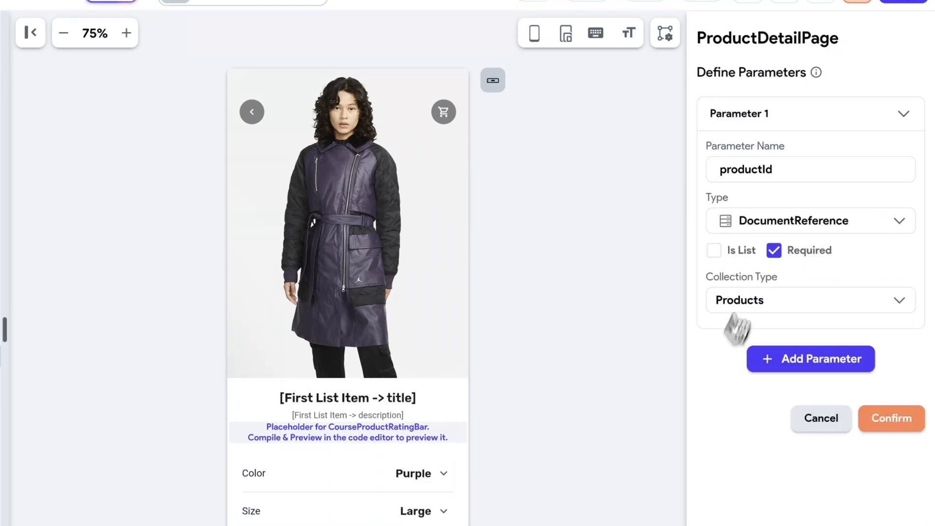
{"action": "left_click", "coordinate": [894, 421]}
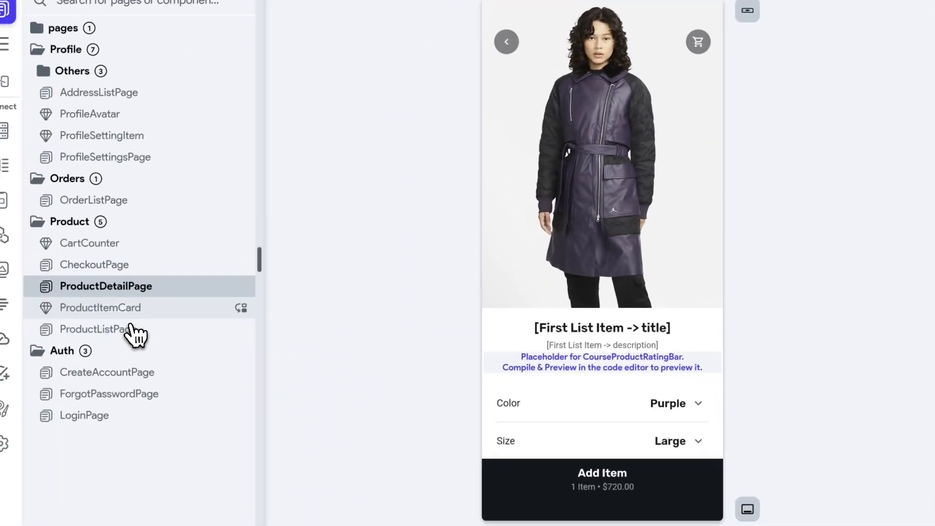
In the Top Selling ProductItemCard's On Tap navigation on ProductListPage, set the productId parameter to the Products Document's Reference
{"action": "left_click", "coordinate": [132, 331]}
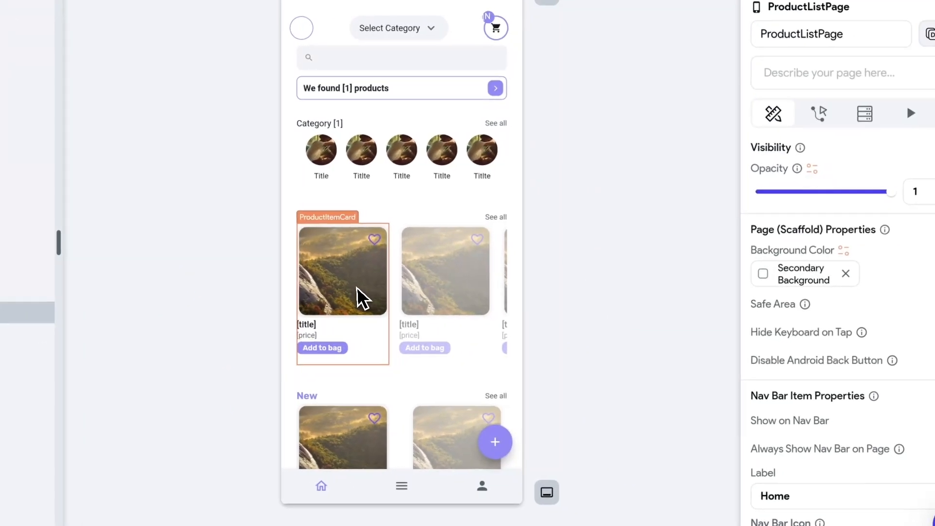
{"action": "left_click", "coordinate": [355, 289]}
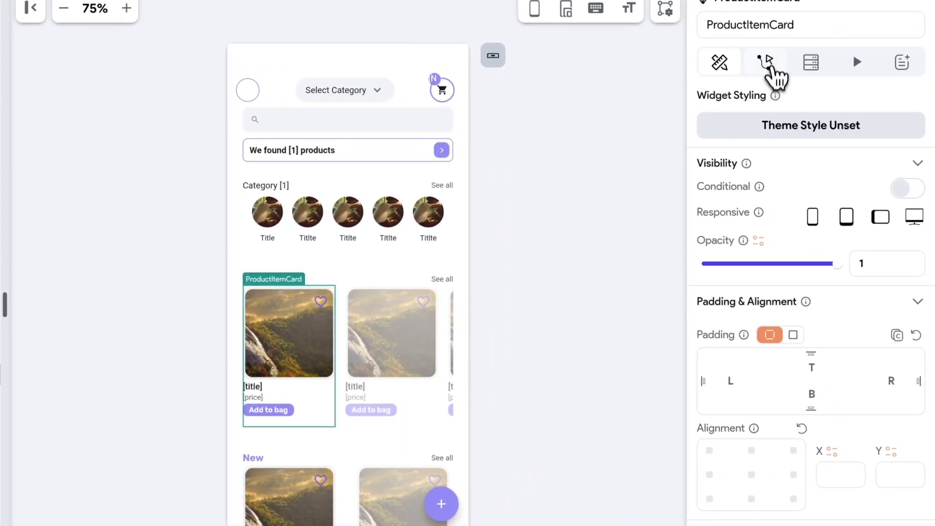
{"action": "left_click", "coordinate": [830, 10]}
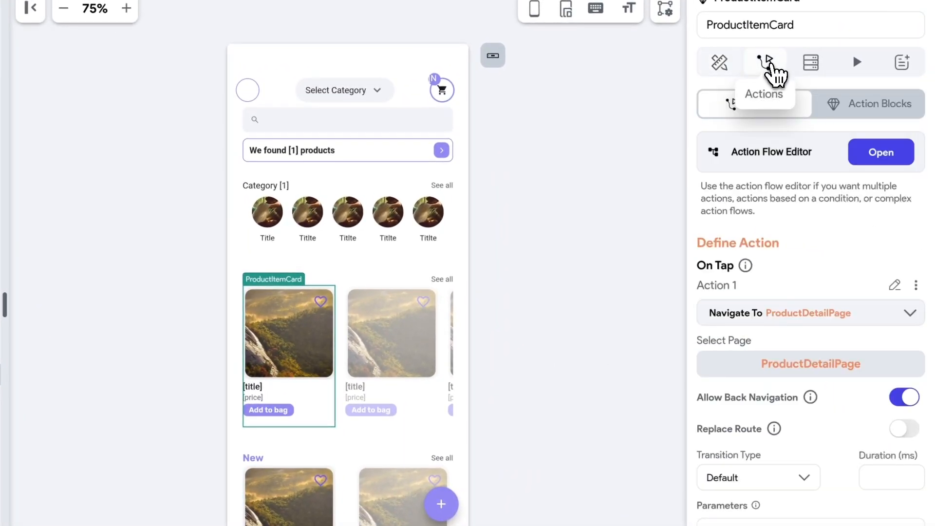
{"action": "left_click", "coordinate": [877, 160]}
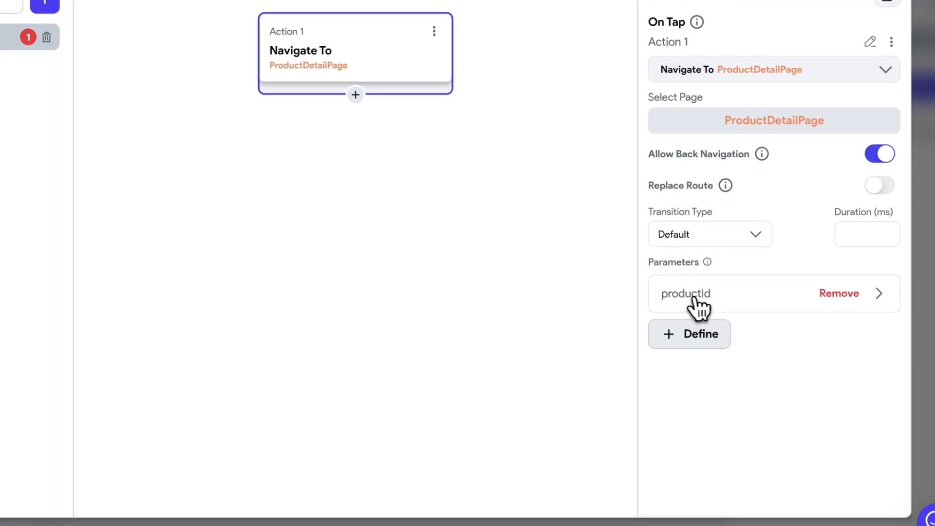
{"action": "left_click", "coordinate": [682, 292]}
{"action": "scroll", "coordinate": [706, 314], "scroll_direction": "down", "scroll_amount": 2}
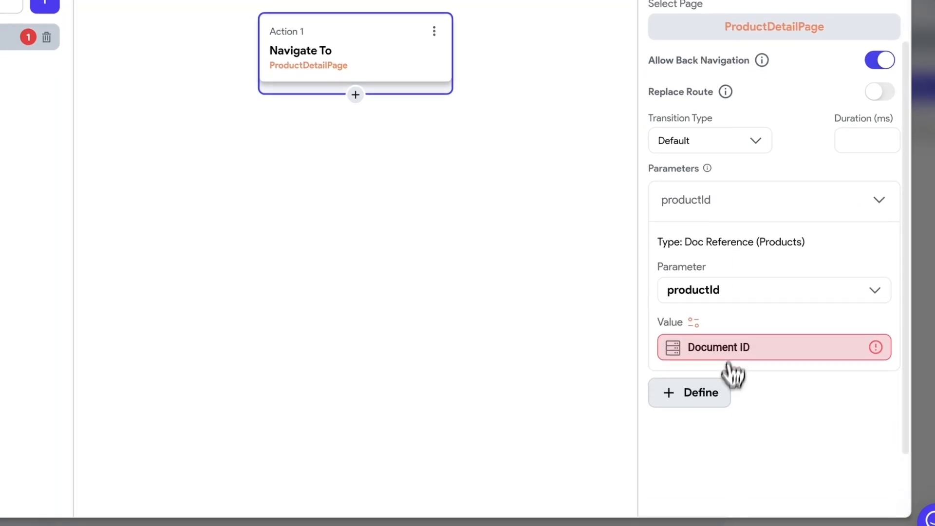
{"action": "left_click", "coordinate": [715, 354]}
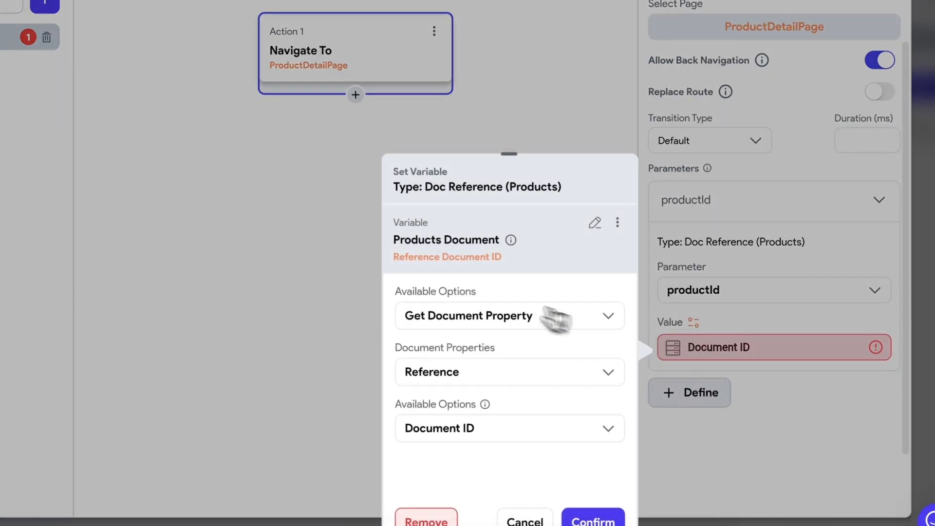
{"action": "left_click", "coordinate": [469, 377]}
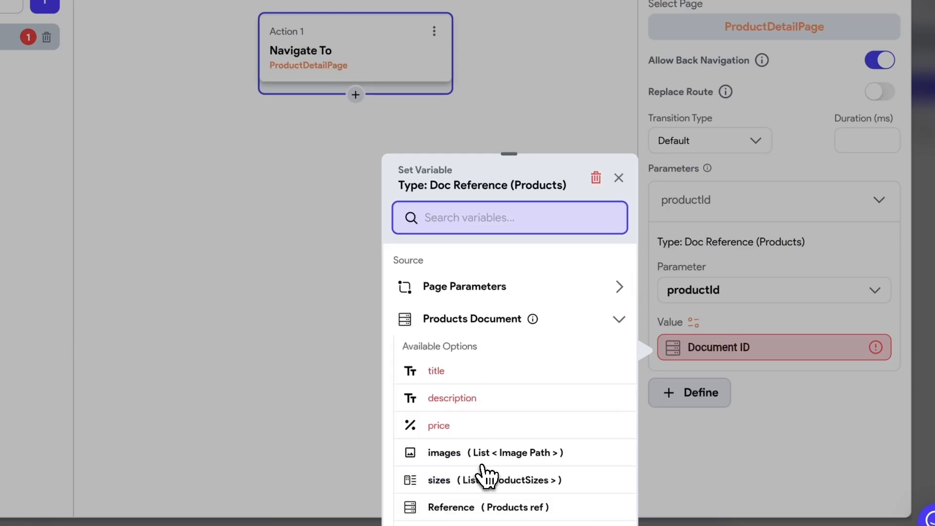
{"action": "scroll", "coordinate": [453, 494], "scroll_direction": "down", "scroll_amount": 1}
{"action": "left_click", "coordinate": [450, 469]}
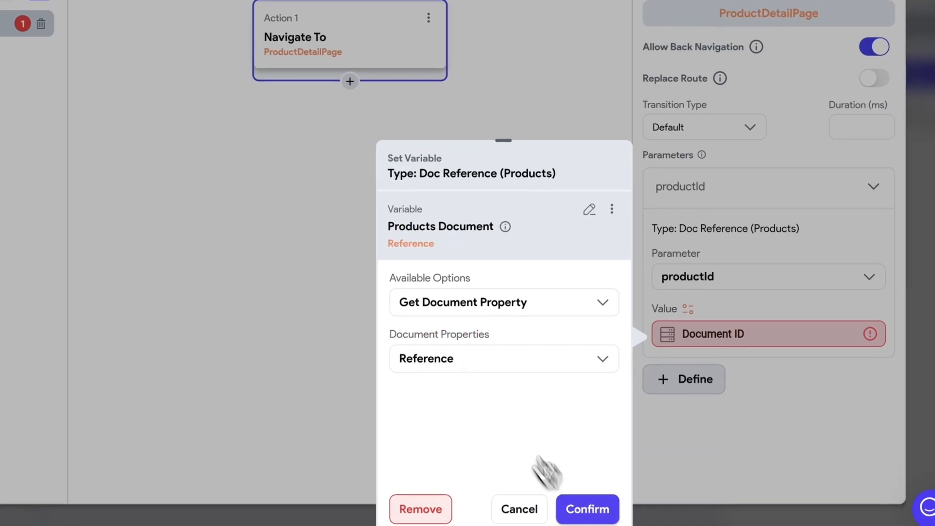
{"action": "left_click", "coordinate": [592, 520]}
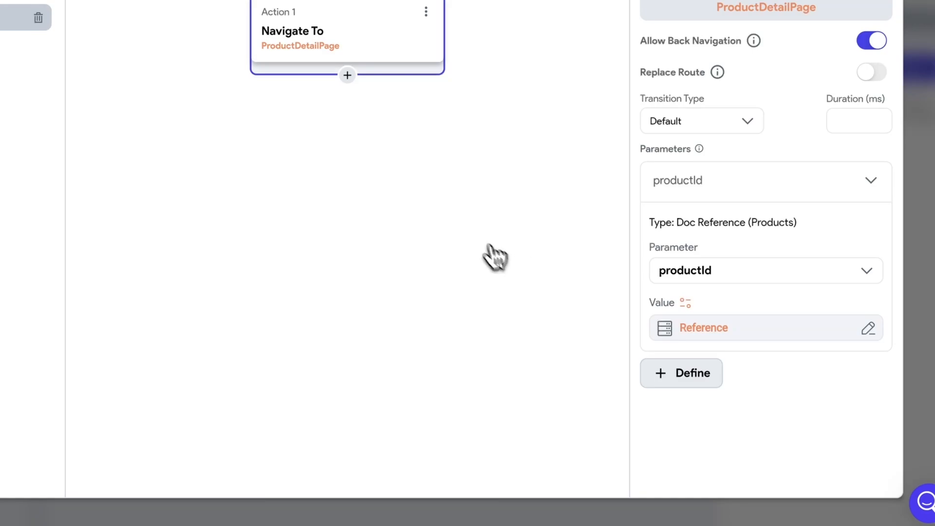
{"action": "left_click", "coordinate": [831, 33]}
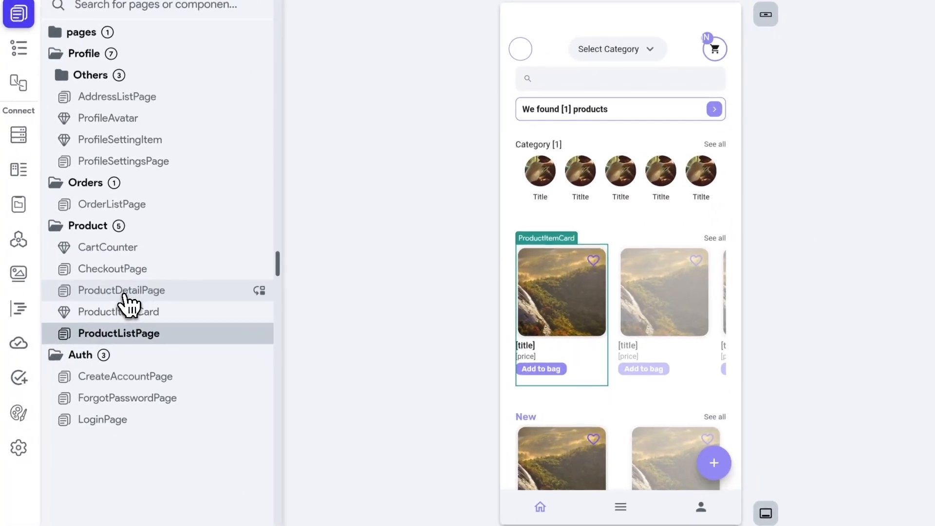
Open ProductDetailPage and add a Document from Reference backend query on the Products collection
{"action": "left_click", "coordinate": [98, 300]}
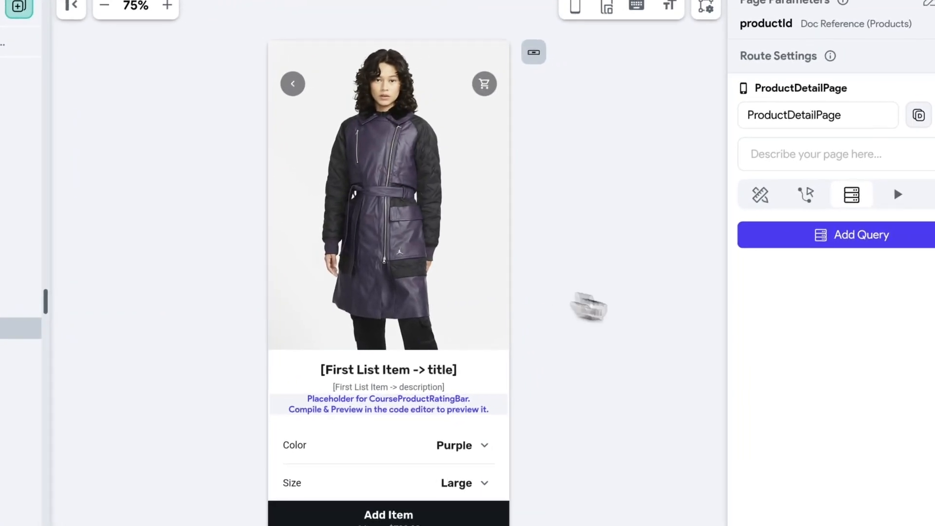
{"action": "left_click", "coordinate": [836, 244]}
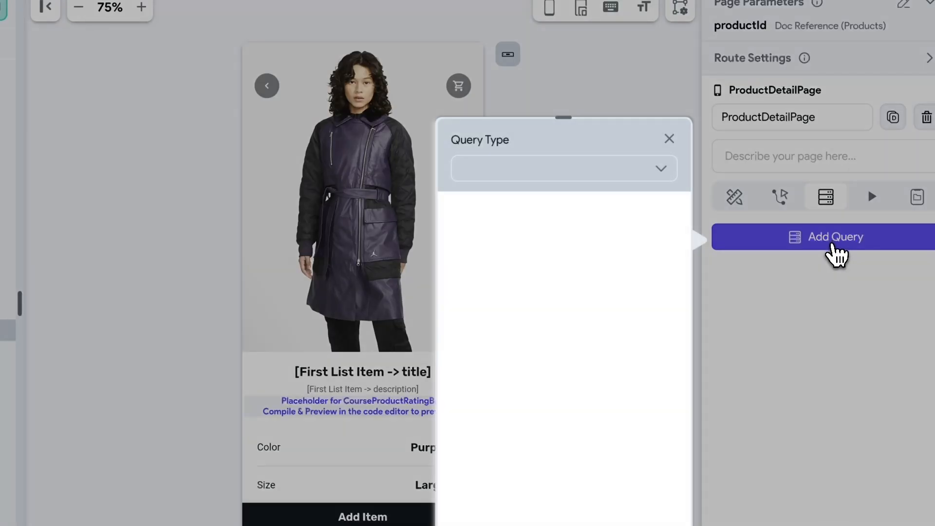
{"action": "left_click", "coordinate": [491, 166]}
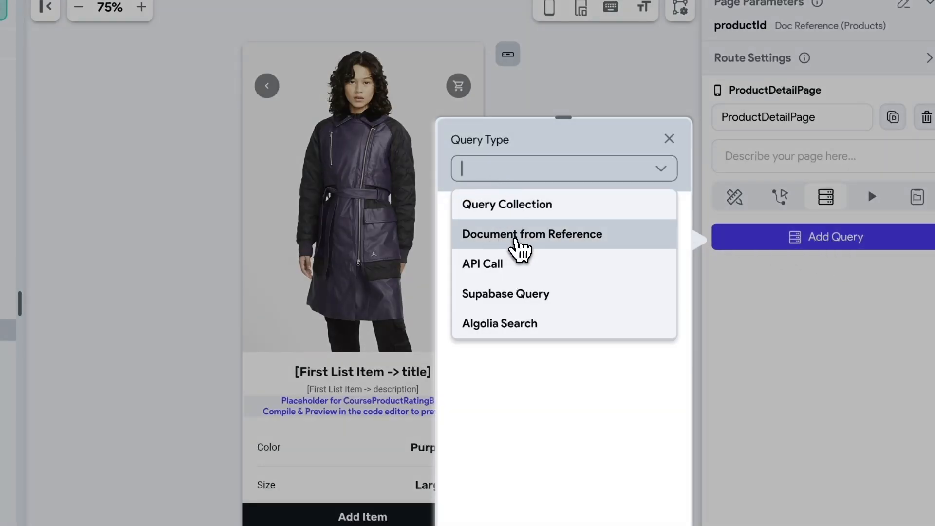
{"action": "left_click", "coordinate": [527, 236]}
{"action": "left_click", "coordinate": [465, 263]}
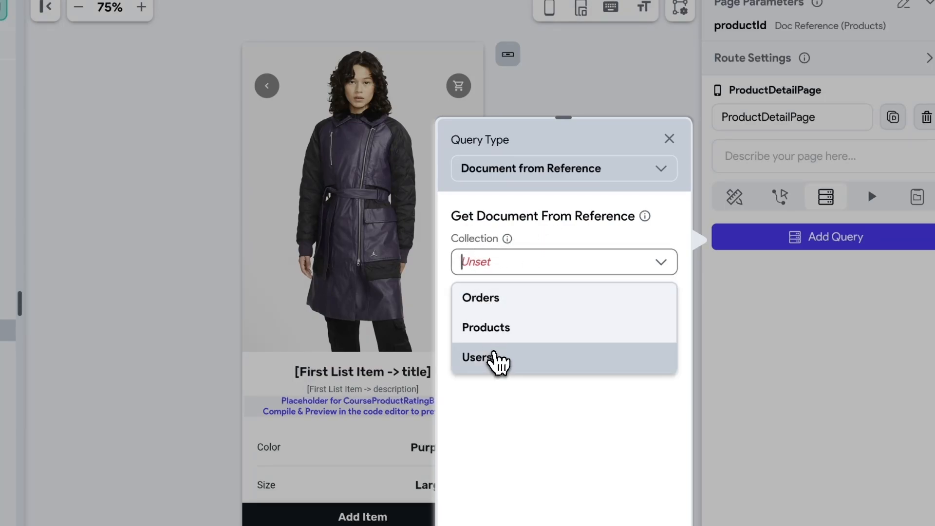
{"action": "left_click", "coordinate": [492, 331]}
Set the query's document reference to the productId page parameter and save the query
{"action": "left_click", "coordinate": [508, 305]}
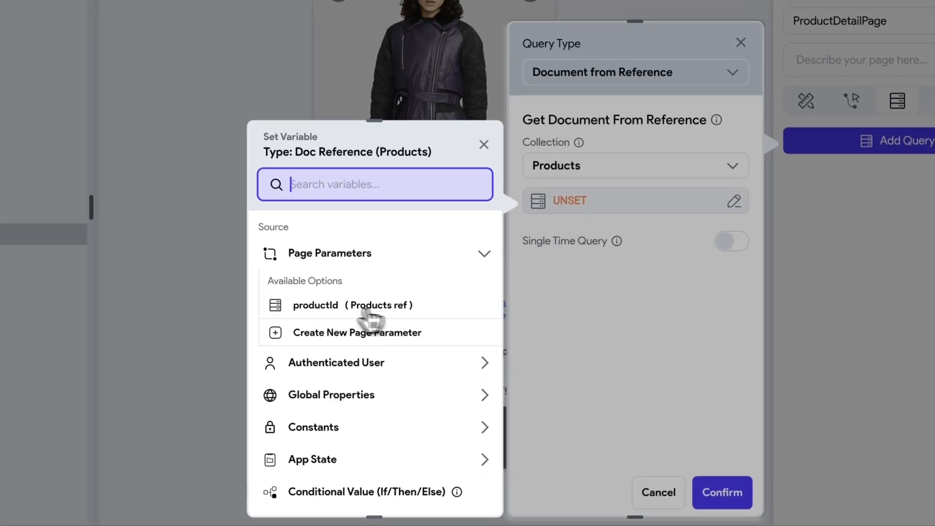
{"action": "left_click", "coordinate": [341, 306]}
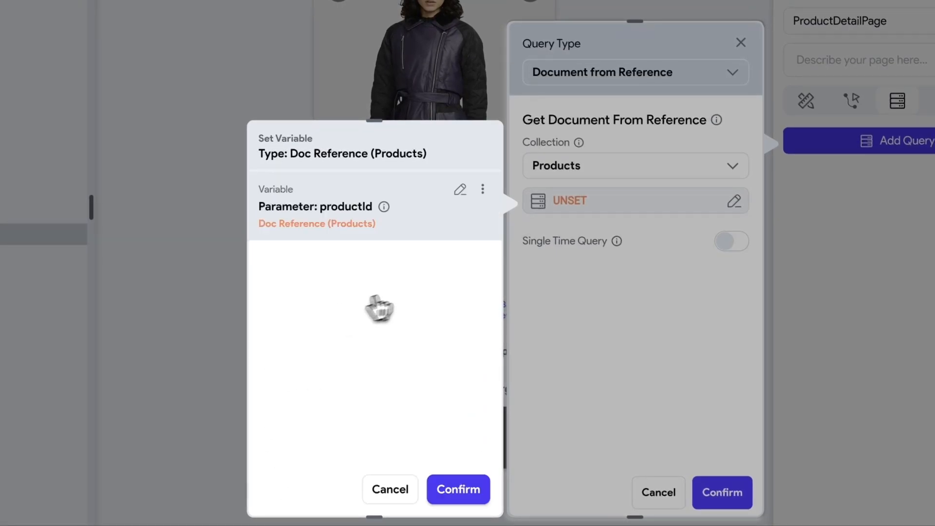
{"action": "left_click", "coordinate": [462, 492]}
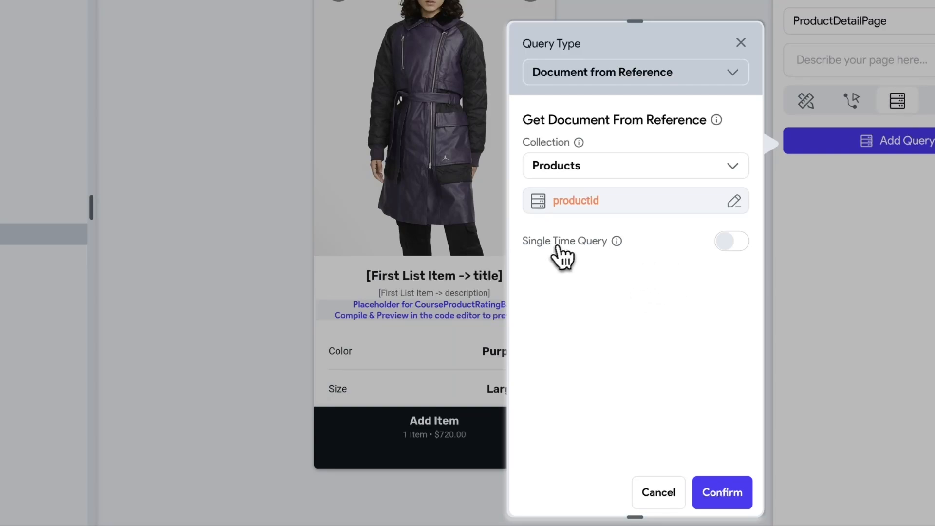
{"action": "left_click", "coordinate": [723, 496]}
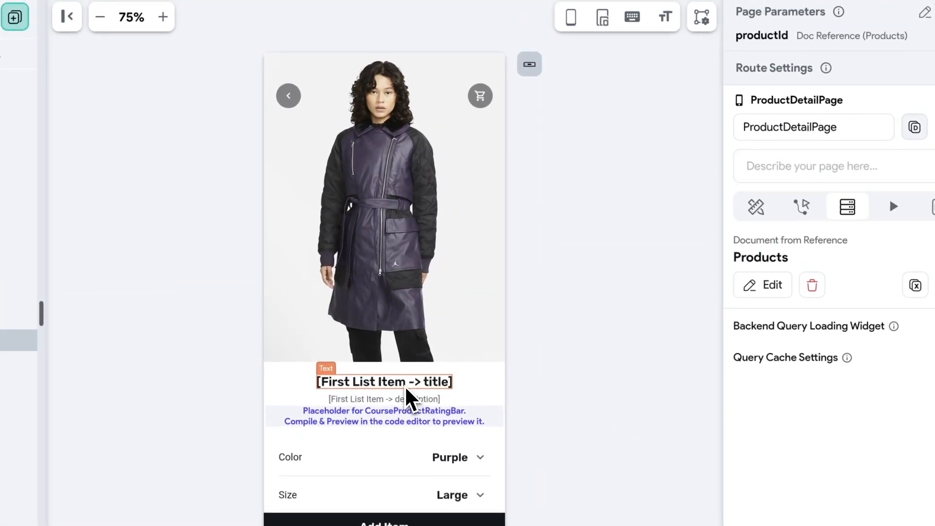
Bind the product title text below the image to the title of the Products Document
{"action": "left_click", "coordinate": [408, 384]}
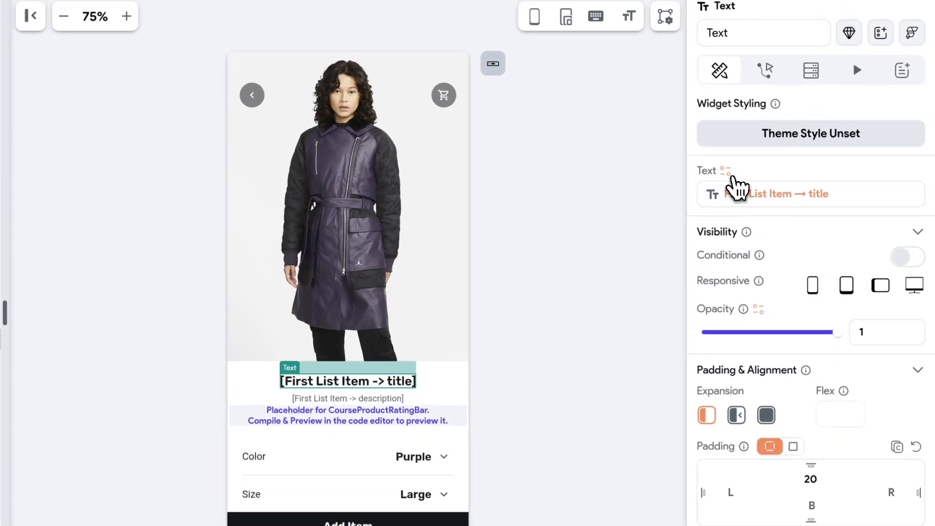
{"action": "left_click", "coordinate": [736, 187]}
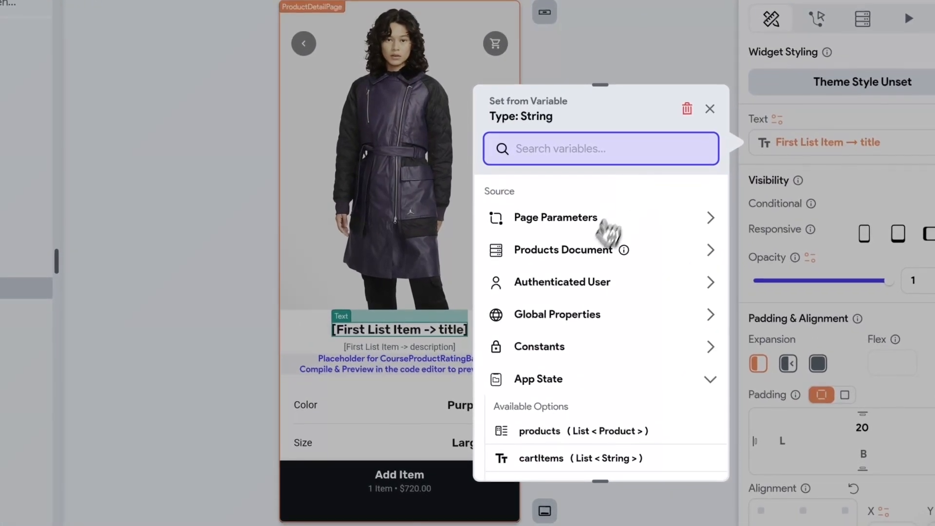
{"action": "left_click", "coordinate": [567, 259]}
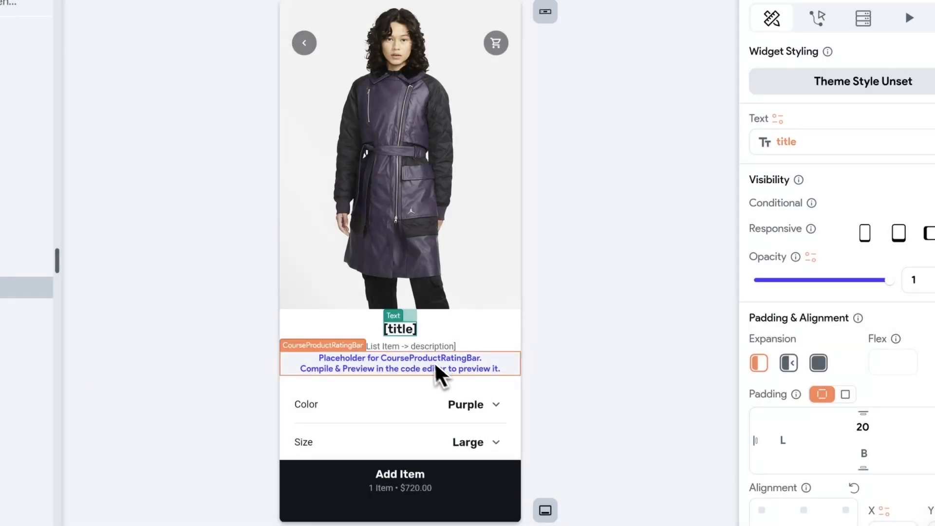
Rebind the description text under the product title to the title property of the Products Document
{"action": "left_click", "coordinate": [422, 346]}
{"action": "left_click", "coordinate": [780, 134]}
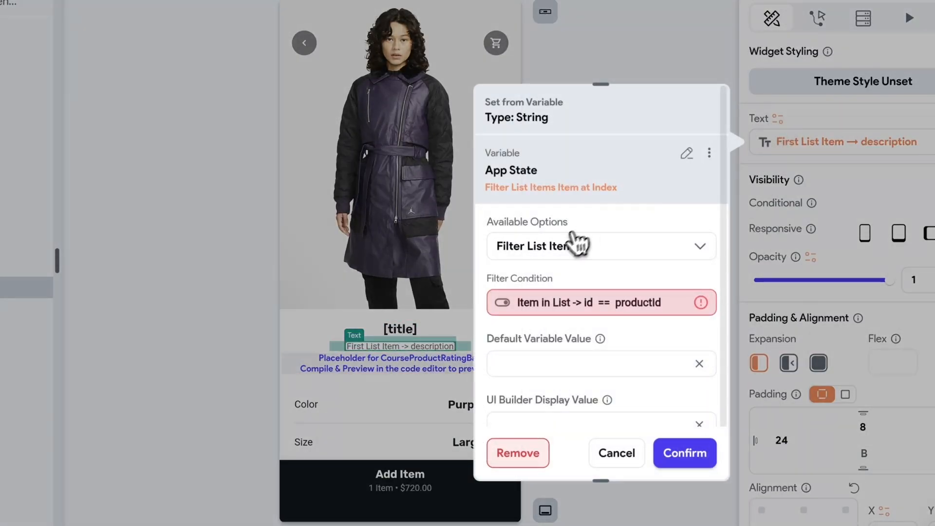
{"action": "left_click", "coordinate": [687, 153]}
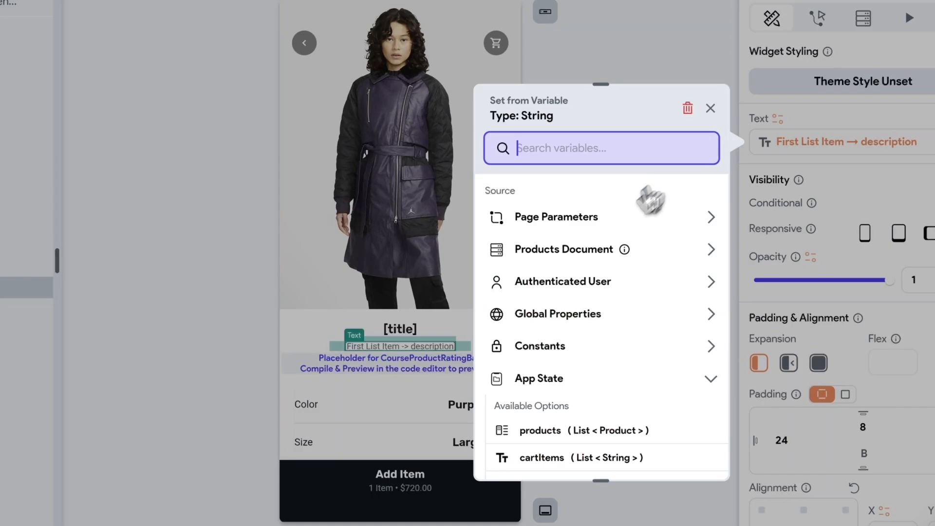
{"action": "left_click", "coordinate": [554, 253]}
{"action": "left_click", "coordinate": [531, 302]}
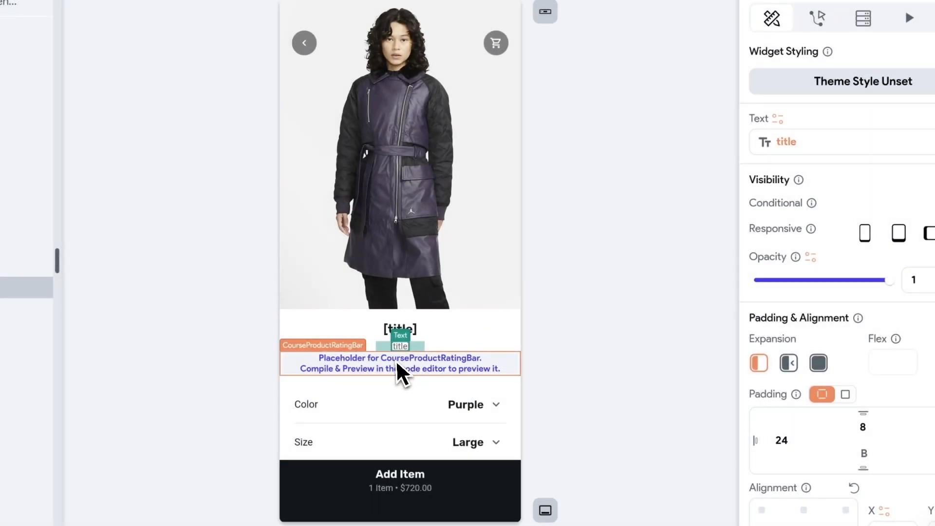
Bind the price text under Add Item to the Products Document's price property
{"action": "left_click", "coordinate": [400, 488]}
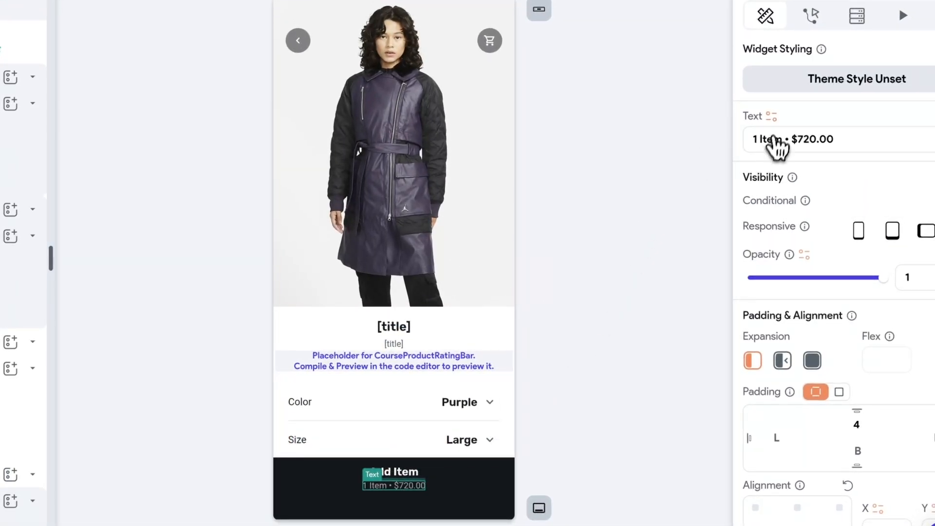
{"action": "left_click", "coordinate": [772, 116]}
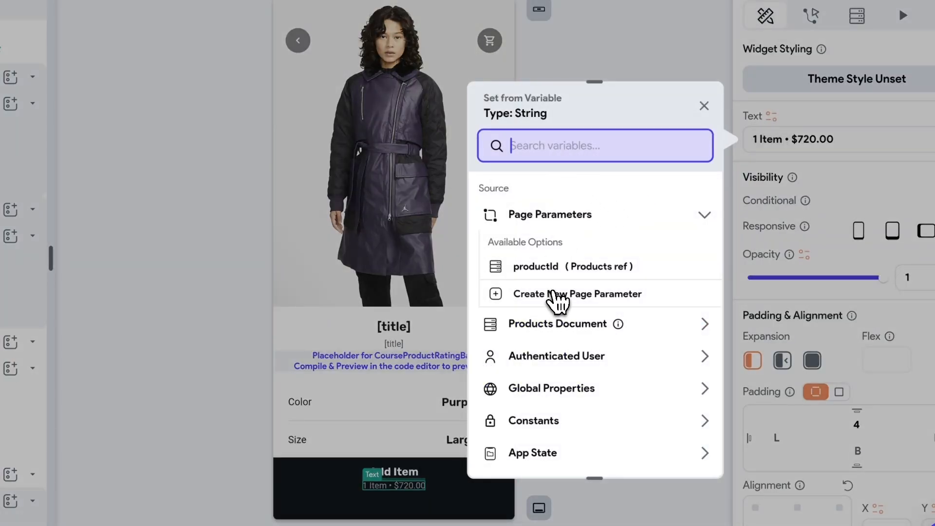
{"action": "left_click", "coordinate": [565, 323]}
{"action": "left_click", "coordinate": [534, 353]}
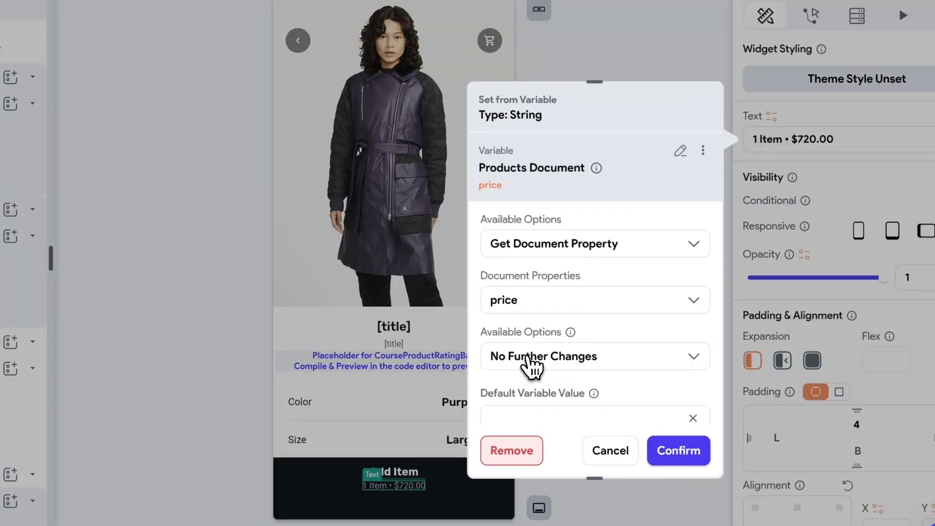
Apply a Decimal number format with Automatic decimal type to the price, display it as currency with the $ symbol, and confirm
{"action": "left_click", "coordinate": [590, 363]}
{"action": "left_click", "coordinate": [546, 312]}
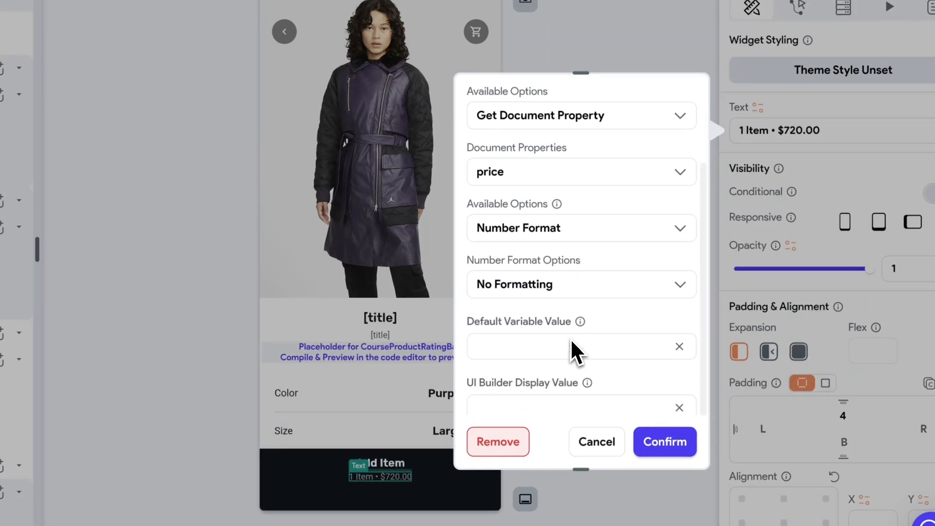
{"action": "scroll", "coordinate": [570, 351], "scroll_direction": "down", "scroll_amount": 2}
{"action": "left_click", "coordinate": [540, 267]}
{"action": "scroll", "coordinate": [584, 322], "scroll_direction": "down", "scroll_amount": 2}
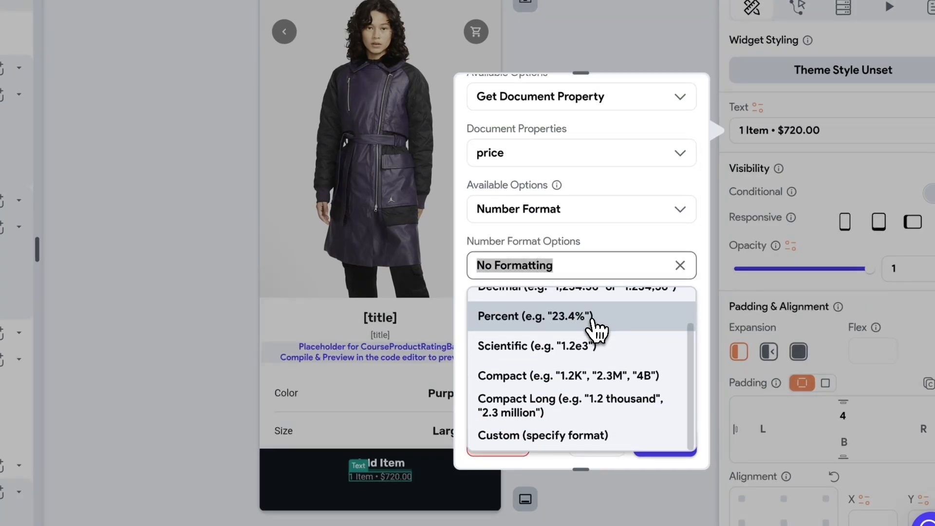
{"action": "scroll", "coordinate": [604, 340], "scroll_direction": "up", "scroll_amount": 2}
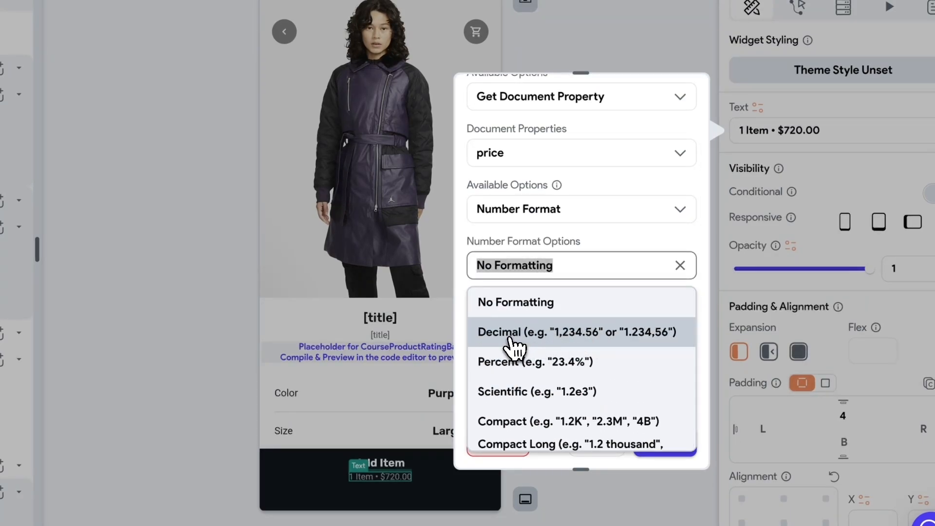
{"action": "left_click", "coordinate": [512, 344]}
{"action": "scroll", "coordinate": [536, 317], "scroll_direction": "down", "scroll_amount": 1}
{"action": "left_click", "coordinate": [532, 260]}
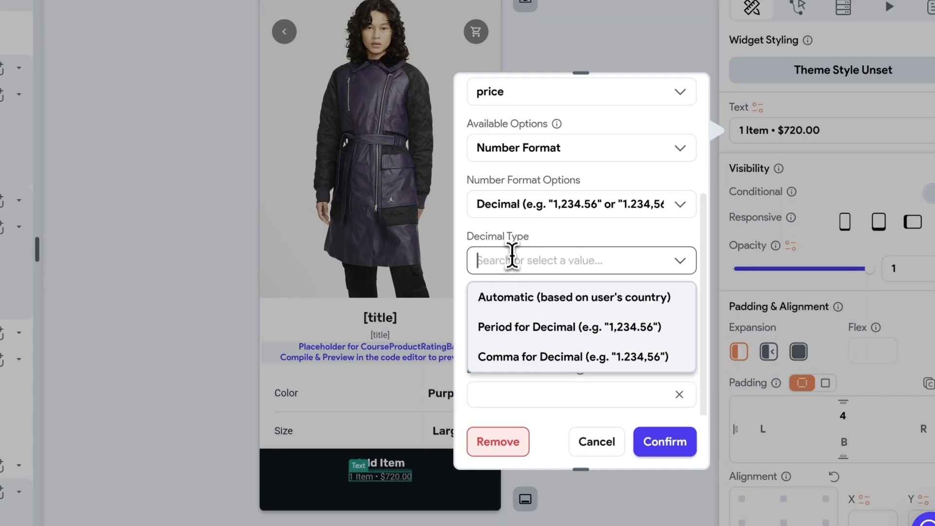
{"action": "left_click", "coordinate": [529, 306]}
{"action": "scroll", "coordinate": [553, 313], "scroll_direction": "down", "scroll_amount": 1}
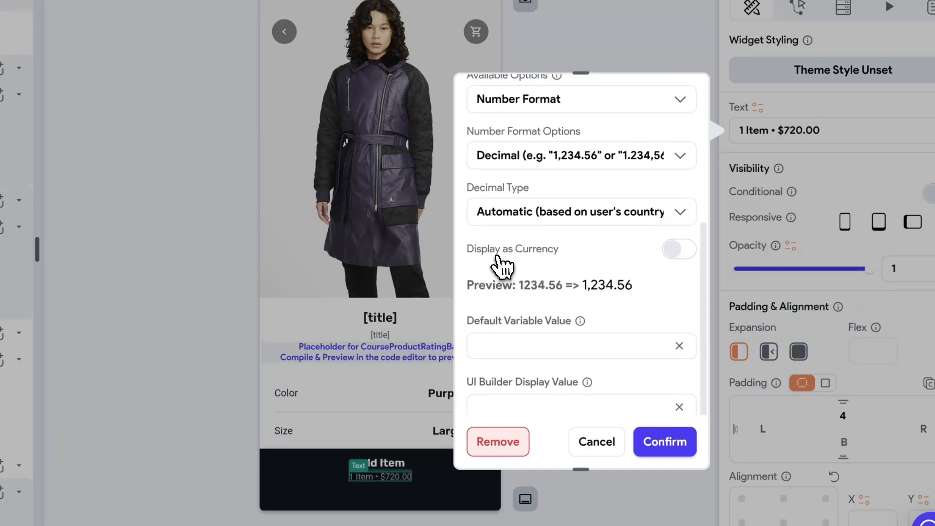
{"action": "left_click", "coordinate": [679, 250]}
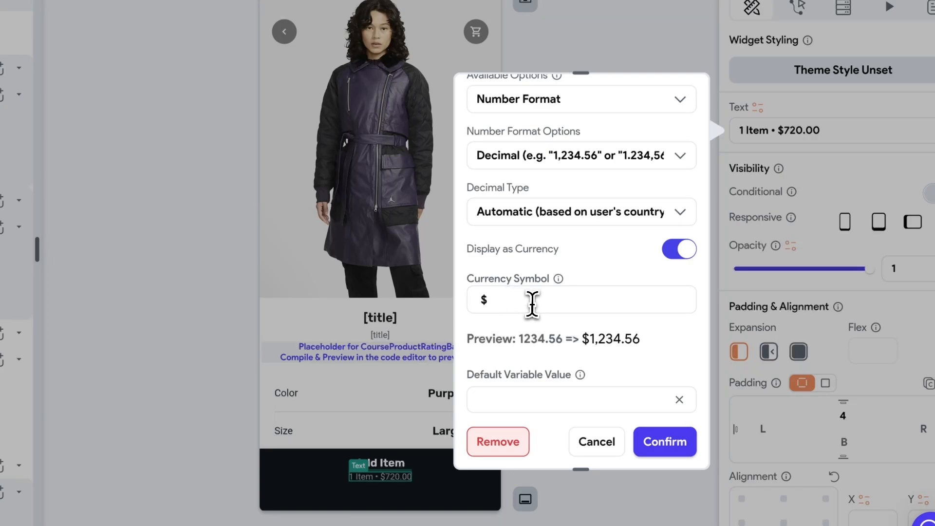
{"action": "left_click", "coordinate": [670, 452]}
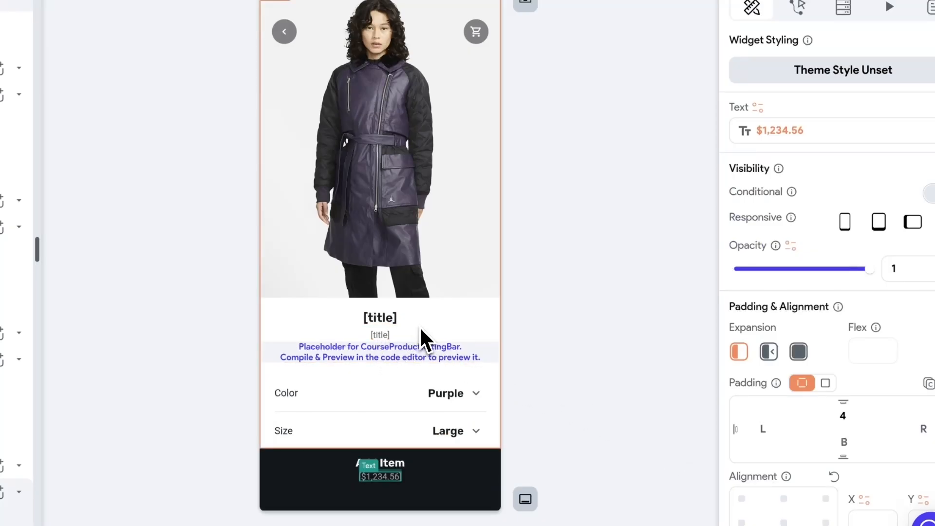
Change the source of the main product image's path from app state to the images property of the Products Document
{"action": "left_click", "coordinate": [376, 133]}
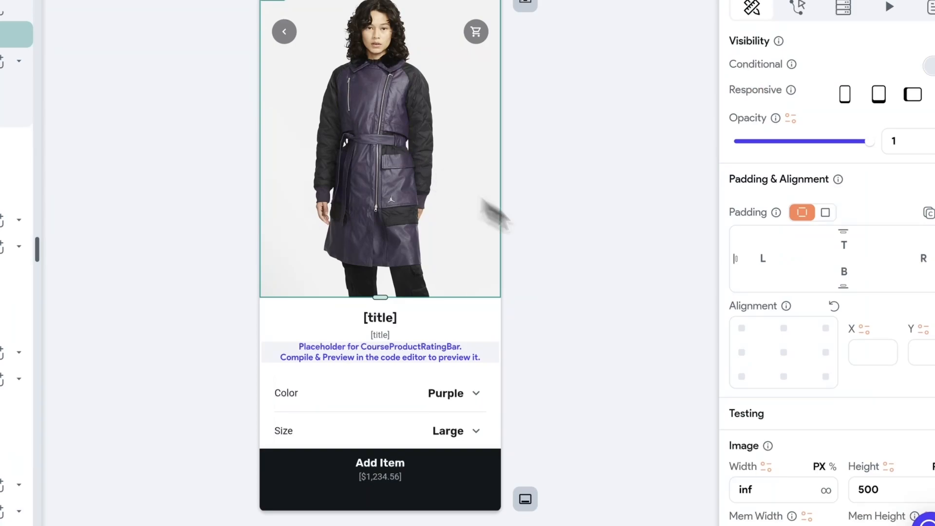
{"action": "scroll", "coordinate": [803, 370], "scroll_direction": "down", "scroll_amount": 5}
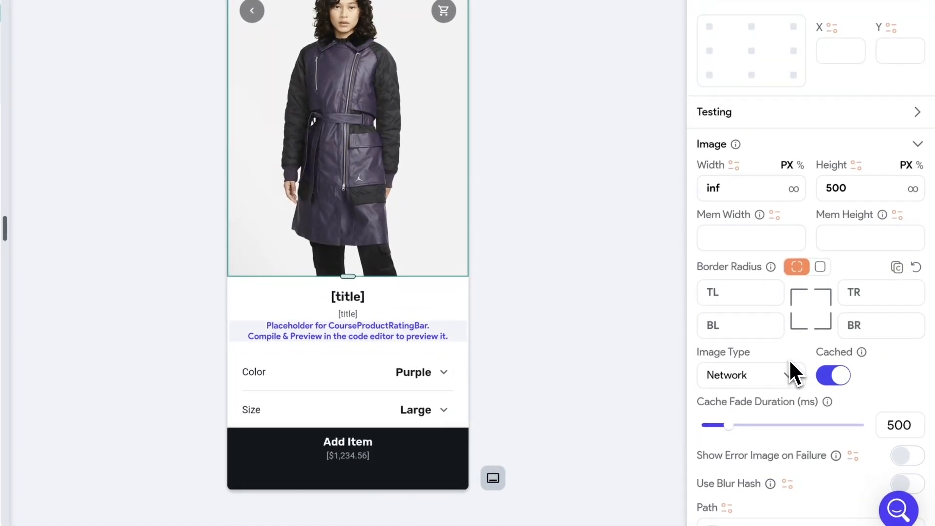
{"action": "scroll", "coordinate": [828, 392], "scroll_direction": "down", "scroll_amount": 6}
{"action": "scroll", "coordinate": [808, 372], "scroll_direction": "up", "scroll_amount": 2}
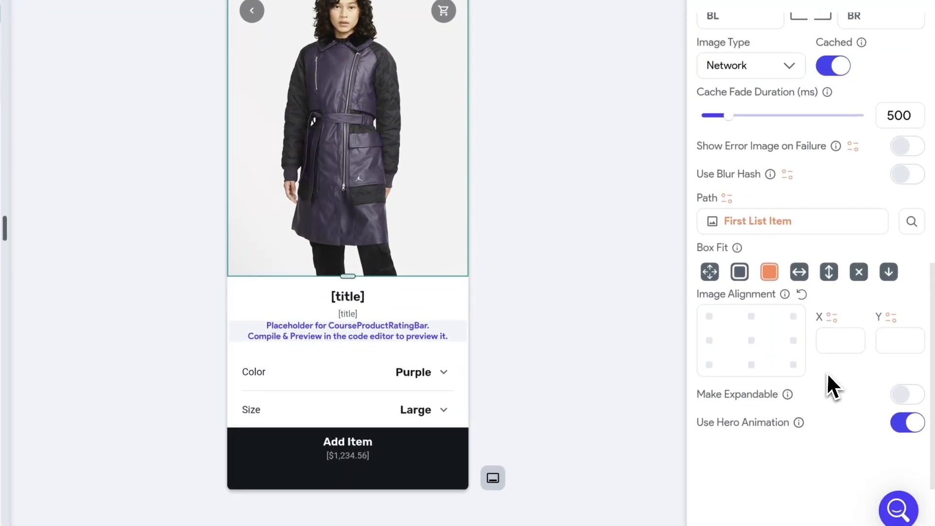
{"action": "left_click", "coordinate": [730, 225]}
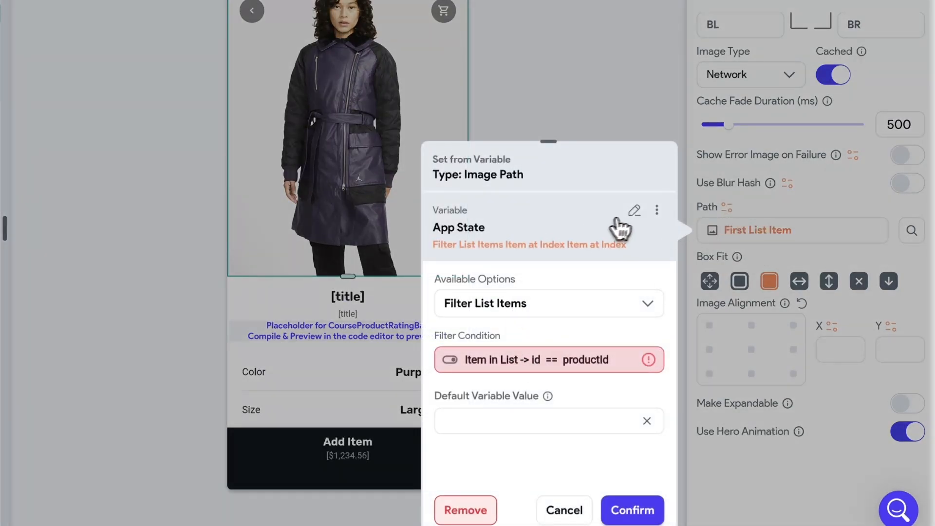
{"action": "left_click", "coordinate": [634, 210]}
{"action": "left_click", "coordinate": [499, 312]}
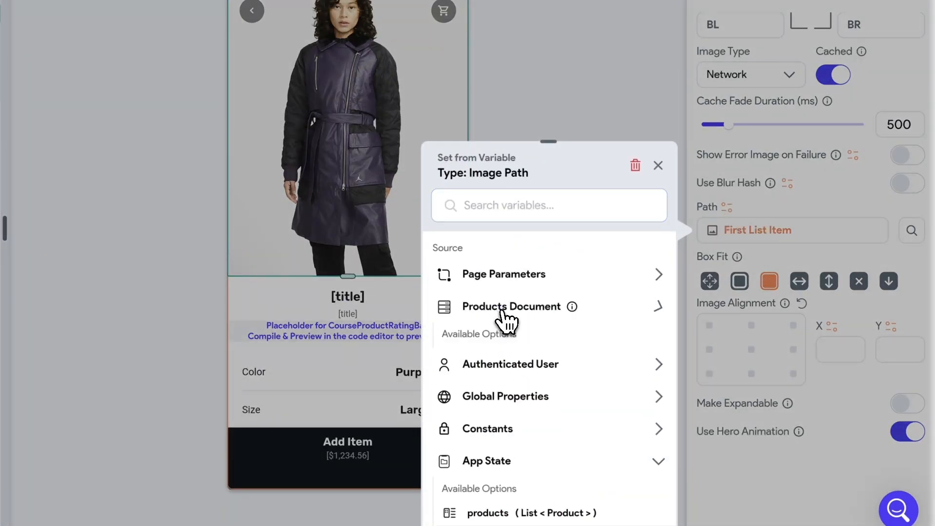
{"action": "left_click", "coordinate": [484, 441]}
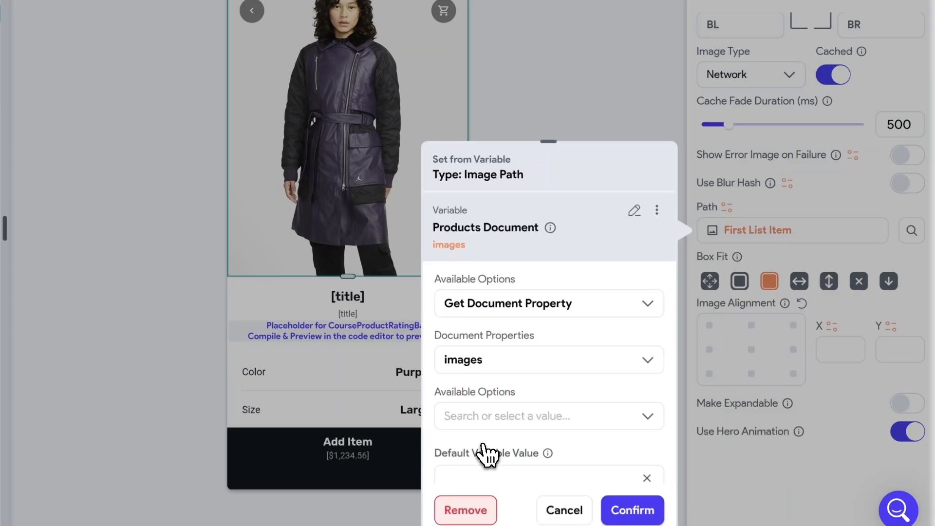
Use Item at Index with the First list index option on the images property and confirm the image path
{"action": "left_click", "coordinate": [516, 406]}
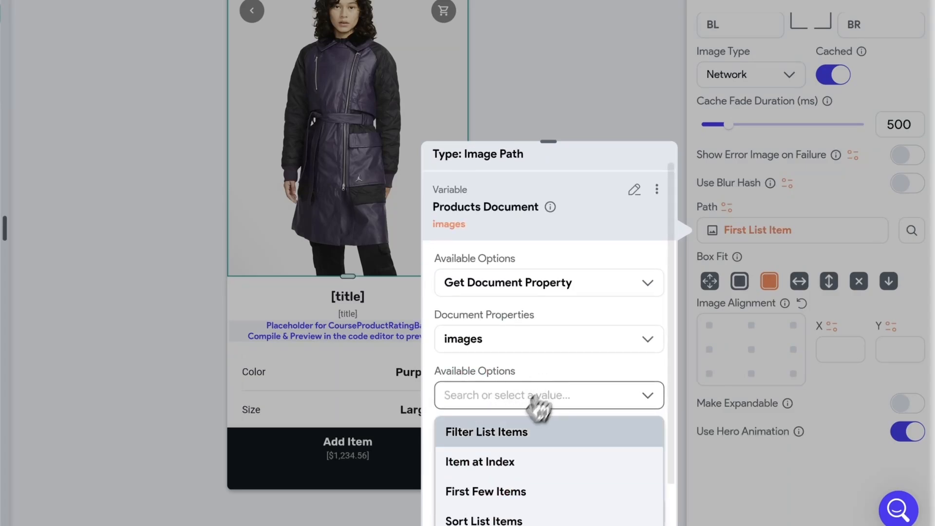
{"action": "left_click", "coordinate": [498, 471]}
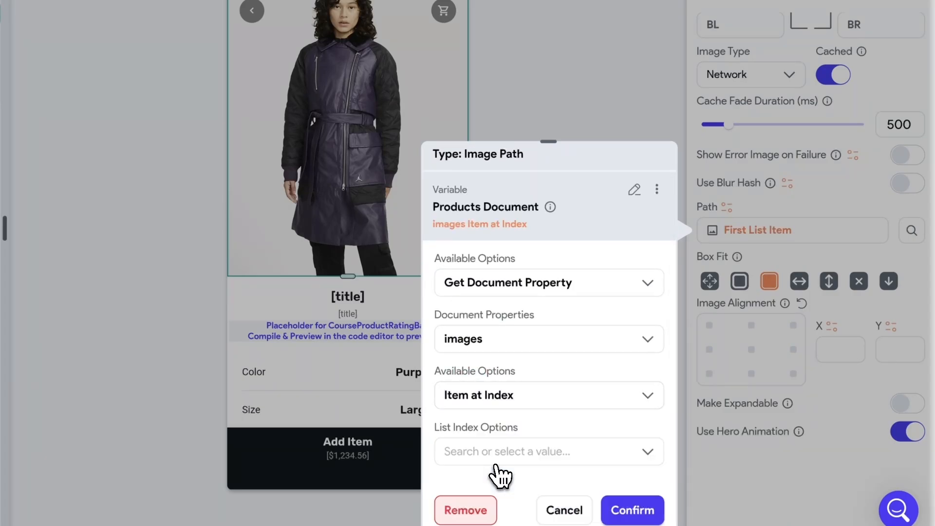
{"action": "scroll", "coordinate": [536, 439], "scroll_direction": "down", "scroll_amount": 2}
{"action": "left_click", "coordinate": [520, 394]}
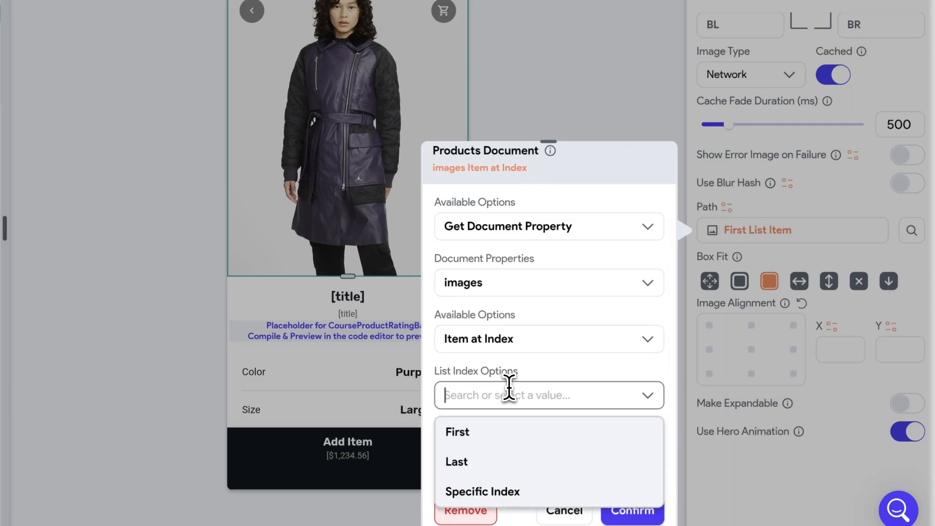
{"action": "left_click", "coordinate": [484, 429]}
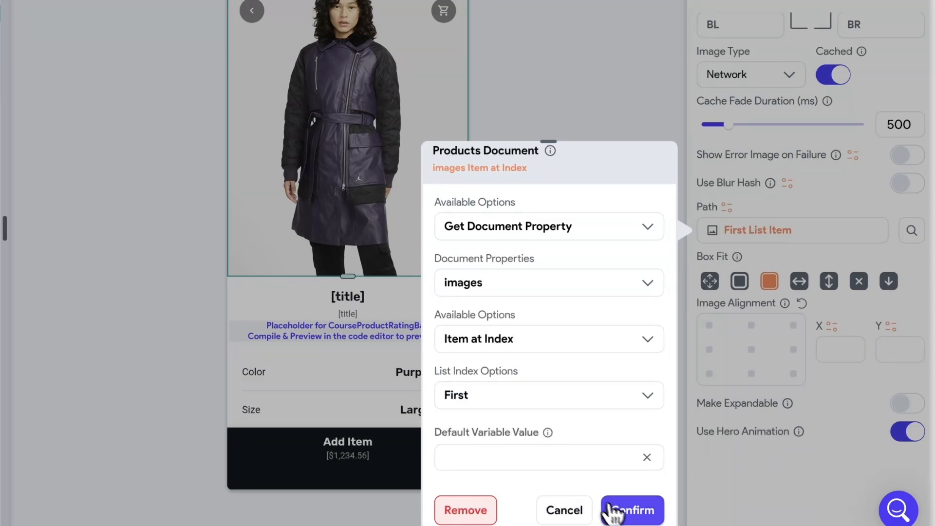
{"action": "left_click", "coordinate": [625, 510]}
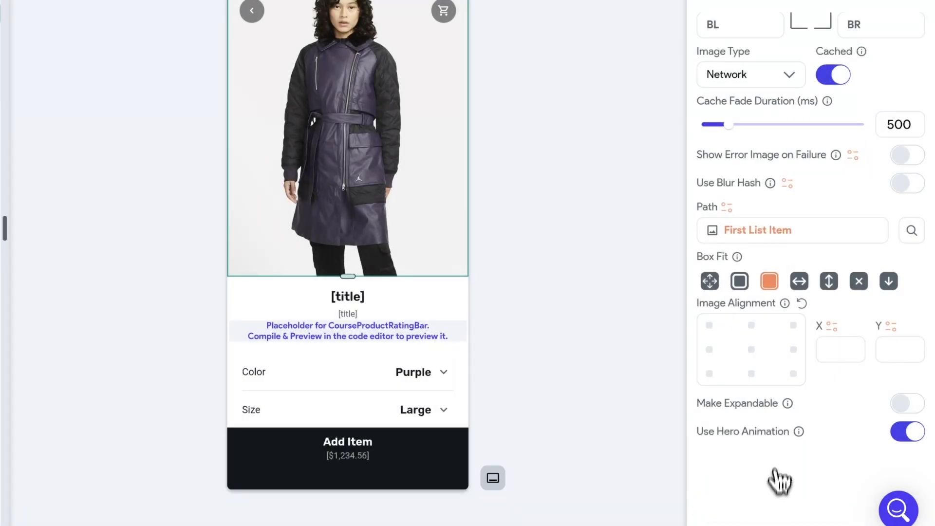
Restart the app running on the iPhone 16 Pro simulator and browse the Top Selling products on its home page
{"action": "left_click", "coordinate": [587, 206]}
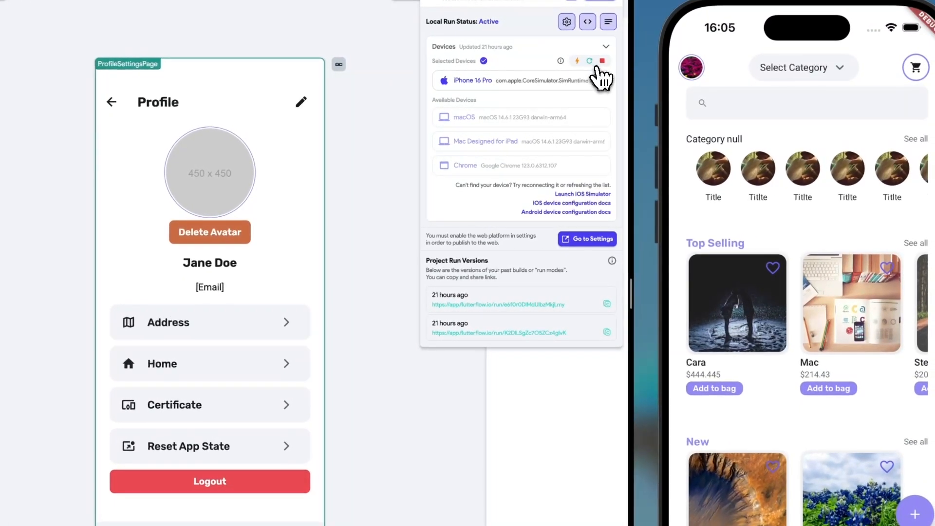
{"action": "left_click", "coordinate": [590, 61]}
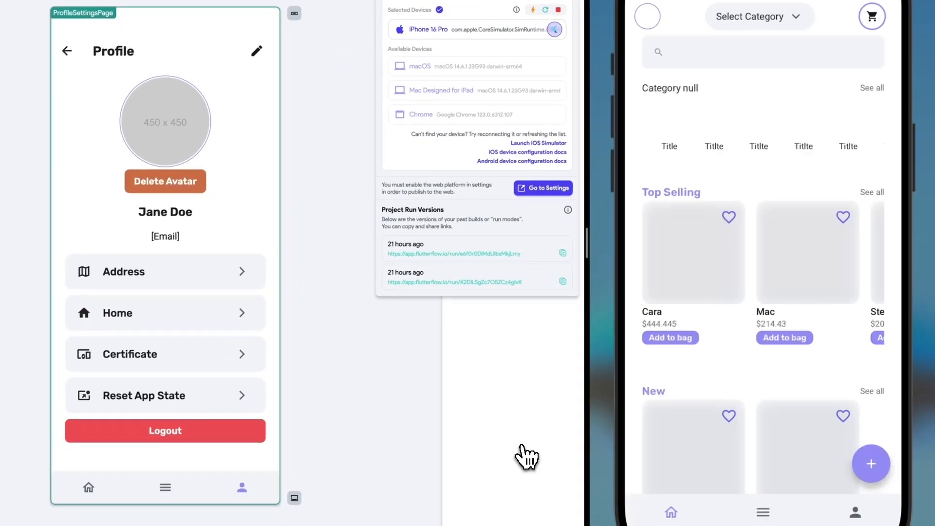
{"action": "scroll", "coordinate": [789, 293], "scroll_direction": "right", "scroll_amount": 5}
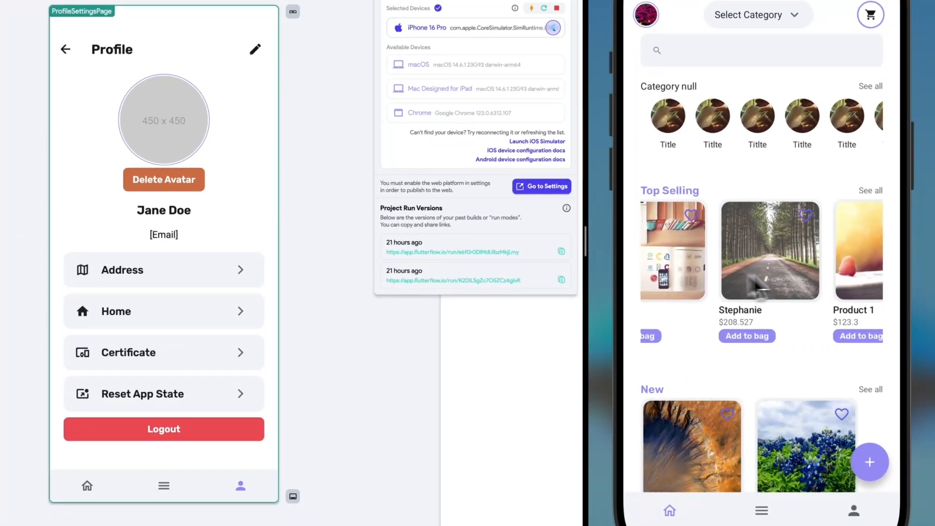
{"action": "scroll", "coordinate": [764, 275], "scroll_direction": "left", "scroll_amount": 5}
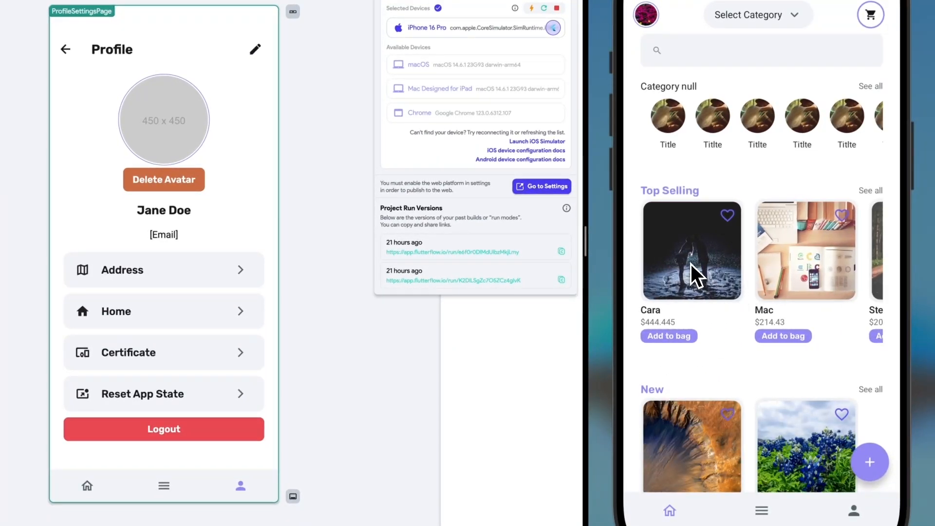
Check the detail pages of the first two Top Selling products for image, title and price, returning to the home page after each
{"action": "left_click", "coordinate": [698, 276]}
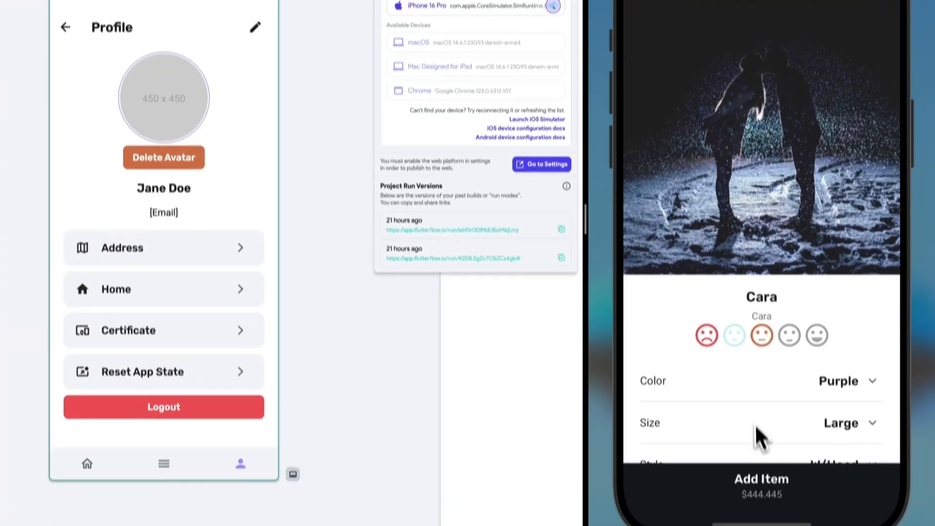
{"action": "left_click_drag", "start_coordinate": [755, 447], "coordinate": [753, 340]}
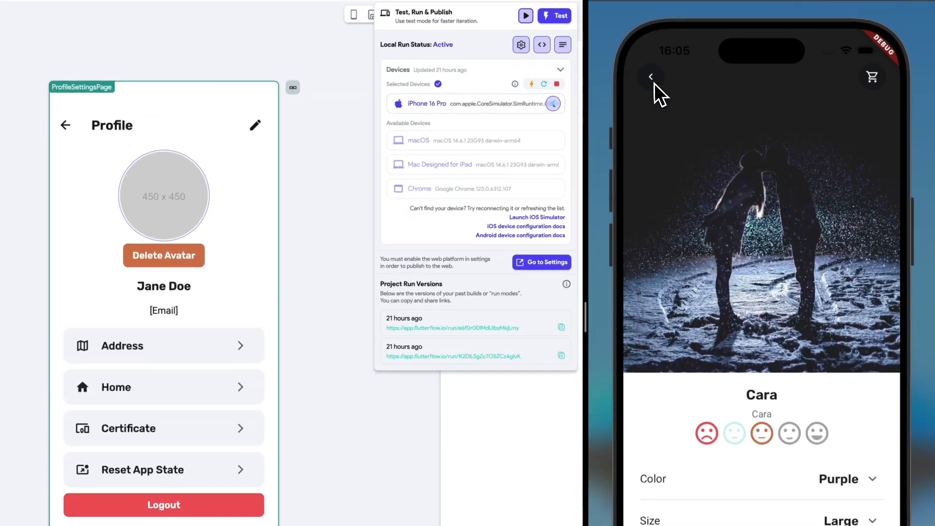
{"action": "left_click", "coordinate": [656, 88]}
{"action": "left_click", "coordinate": [767, 316]}
{"action": "left_click", "coordinate": [655, 90]}
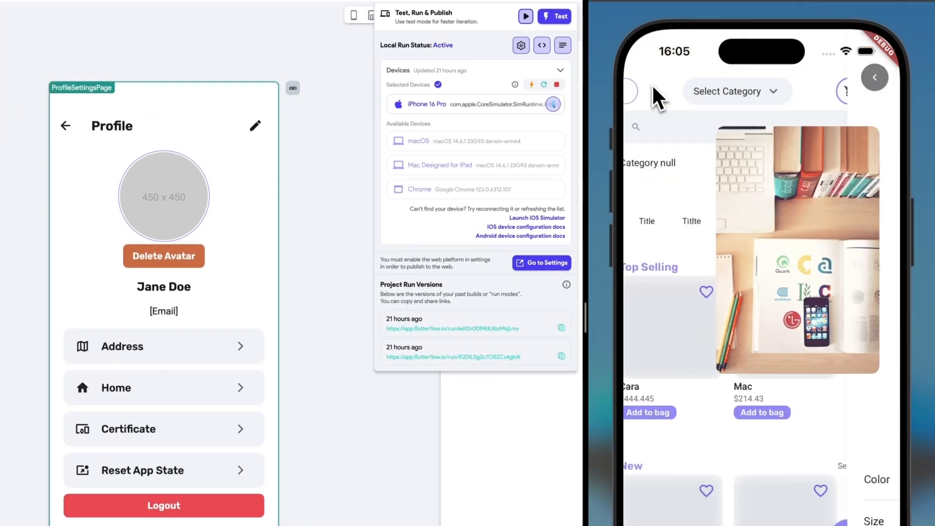
Check the detail pages of the third and fourth Top Selling products, returning to the home page after each
{"action": "scroll", "coordinate": [782, 317], "scroll_direction": "right", "scroll_amount": 5}
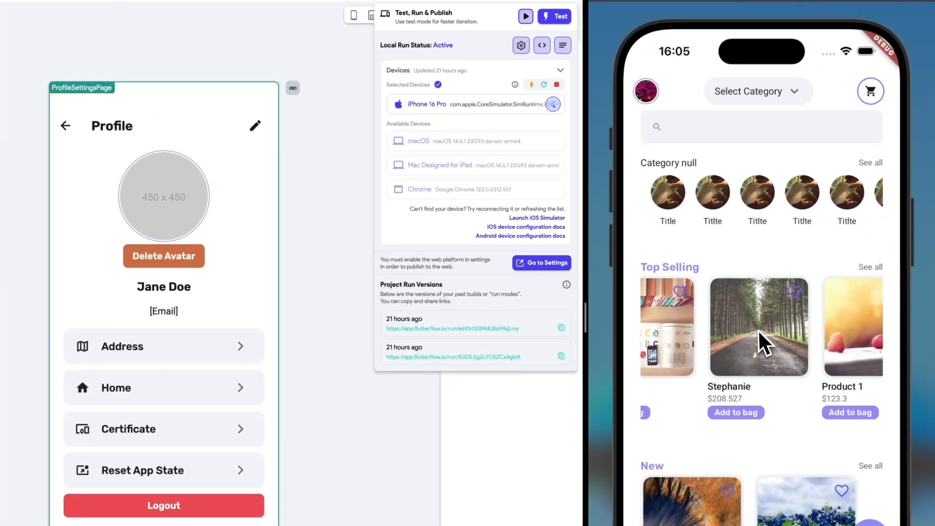
{"action": "left_click", "coordinate": [763, 344]}
{"action": "left_click", "coordinate": [655, 84]}
{"action": "left_click_drag", "start_coordinate": [789, 334], "coordinate": [706, 343]}
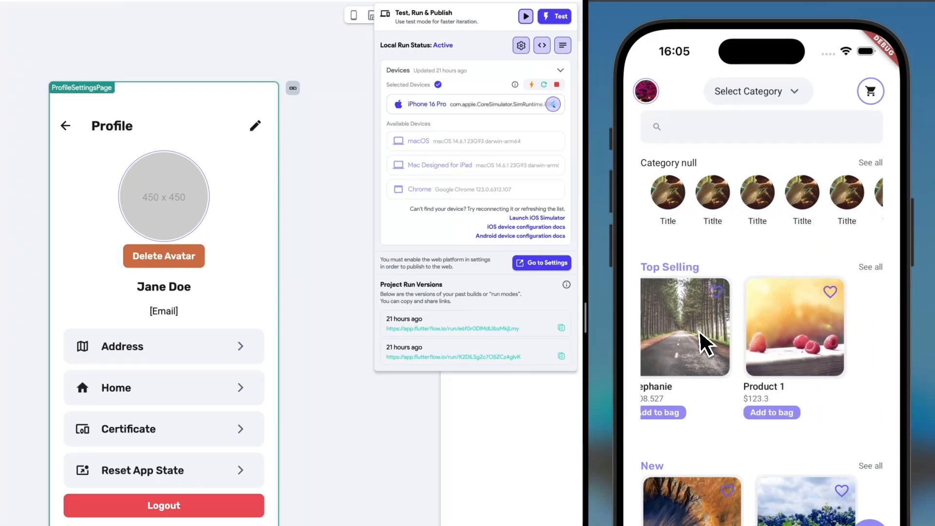
{"action": "left_click", "coordinate": [789, 334]}
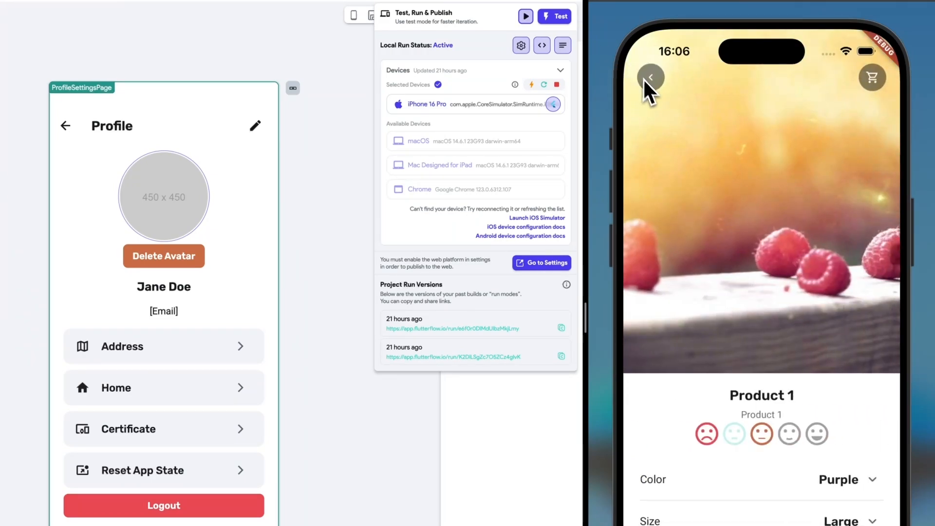
{"action": "left_click", "coordinate": [650, 78]}
Look over the New and Top Selling product sections on the running app's home page
{"action": "scroll", "coordinate": [747, 319], "scroll_direction": "down", "scroll_amount": 3}
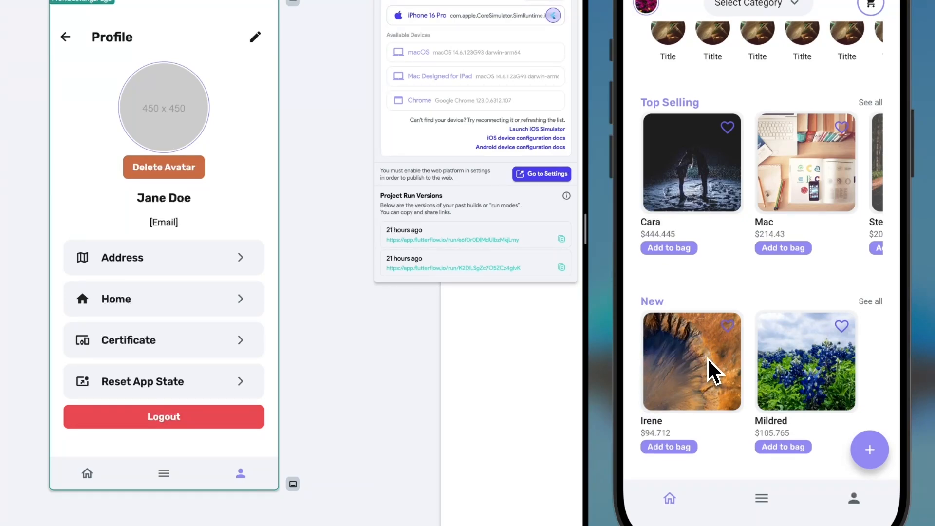
{"action": "scroll", "coordinate": [712, 361], "scroll_direction": "up", "scroll_amount": 3}
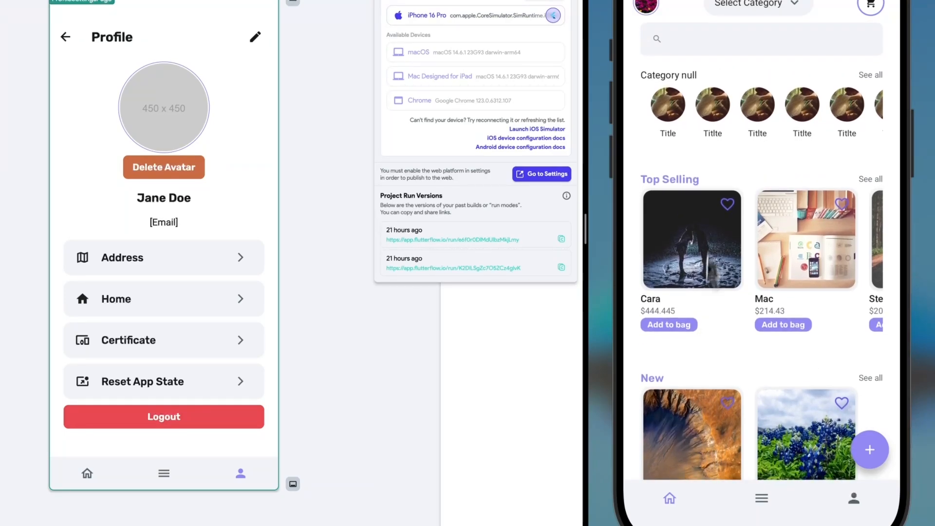
{"action": "left_click_drag", "start_coordinate": [760, 264], "coordinate": [810, 259]}
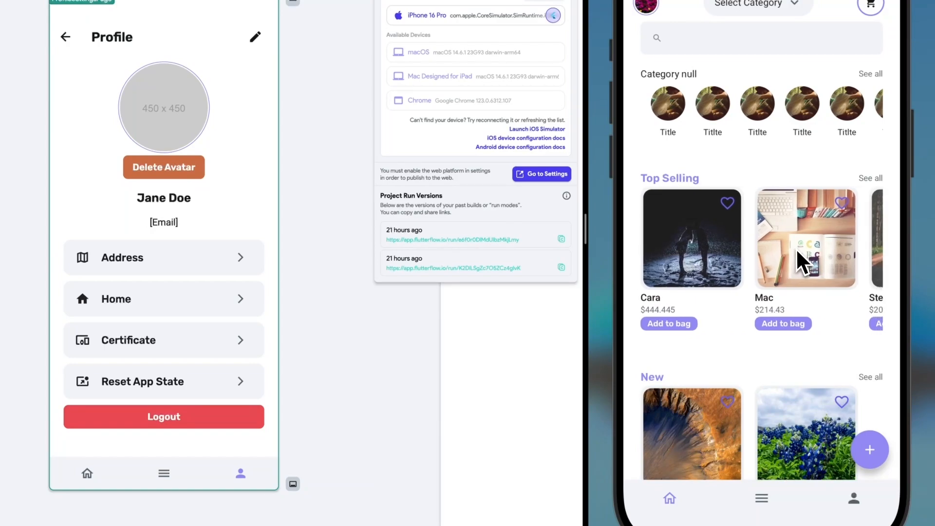